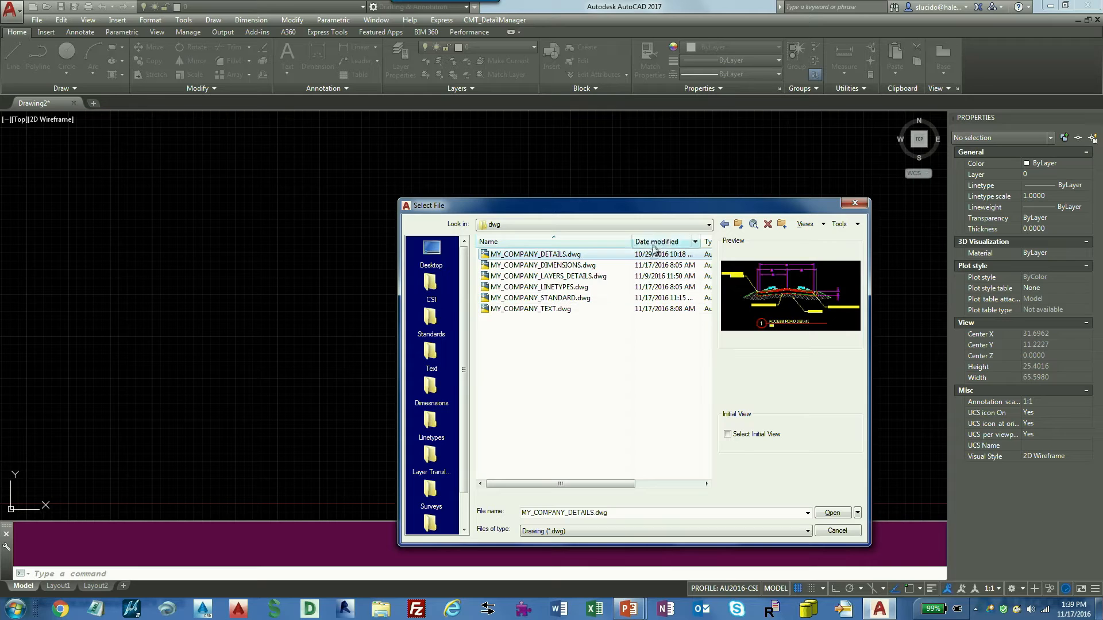
Open MY_COMPANY_STANDARD.dwg from the dwg folder inside the Standards folder.
click(430, 318)
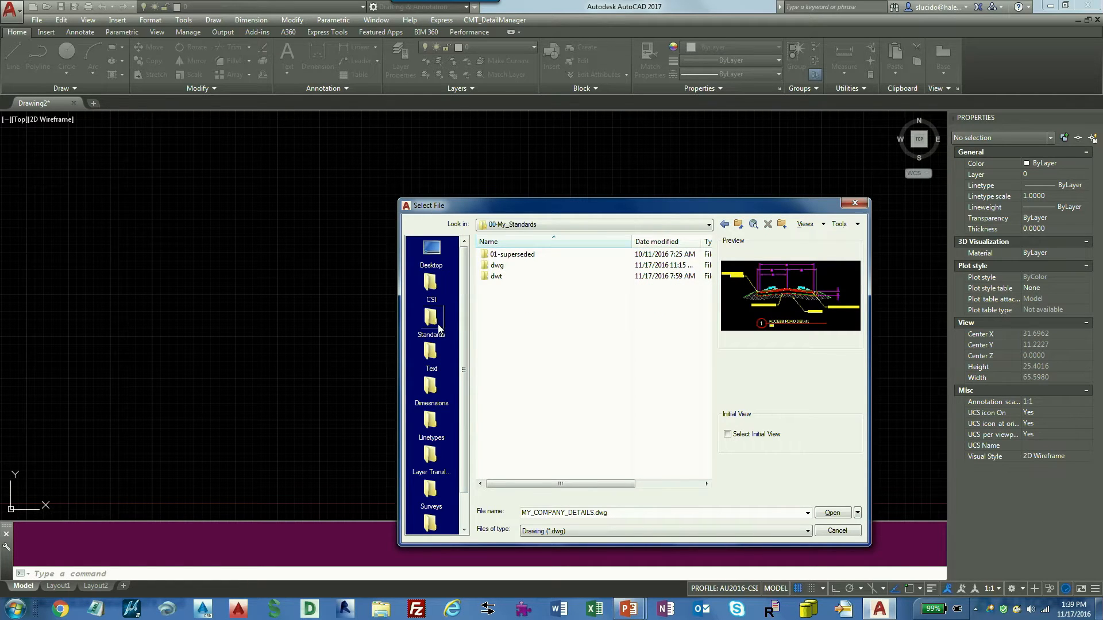
click(430, 352)
click(431, 319)
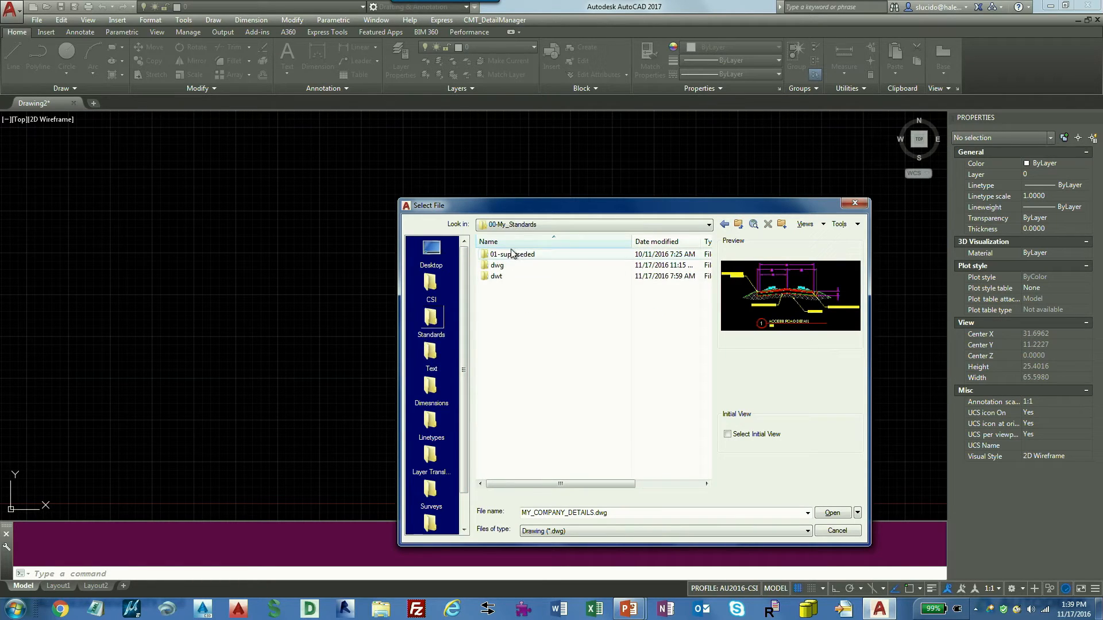
double_click(497, 267)
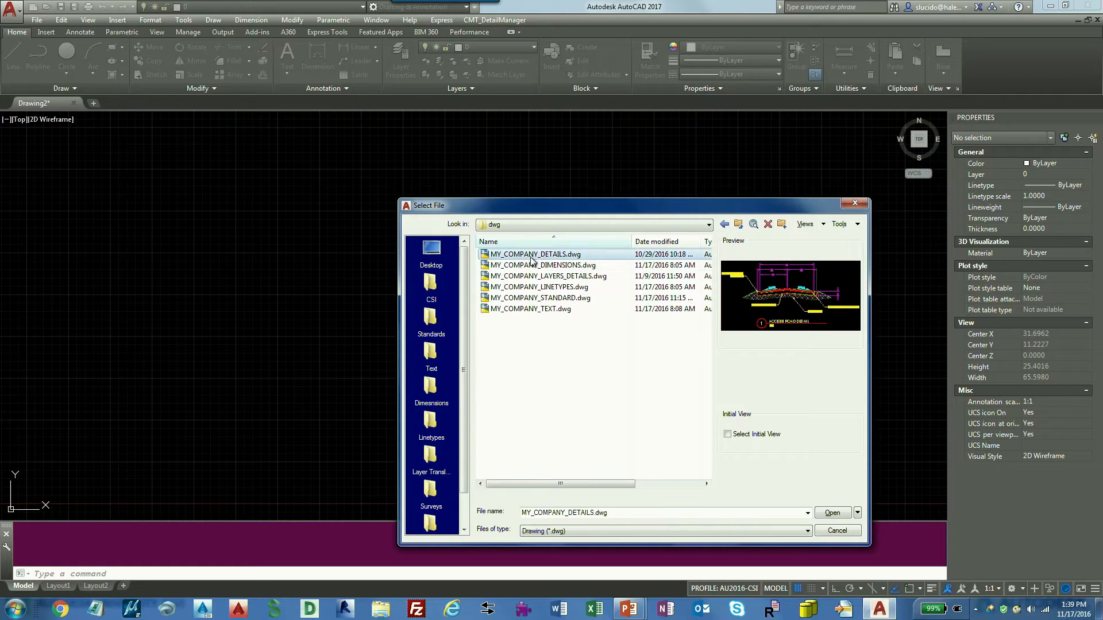
click(543, 298)
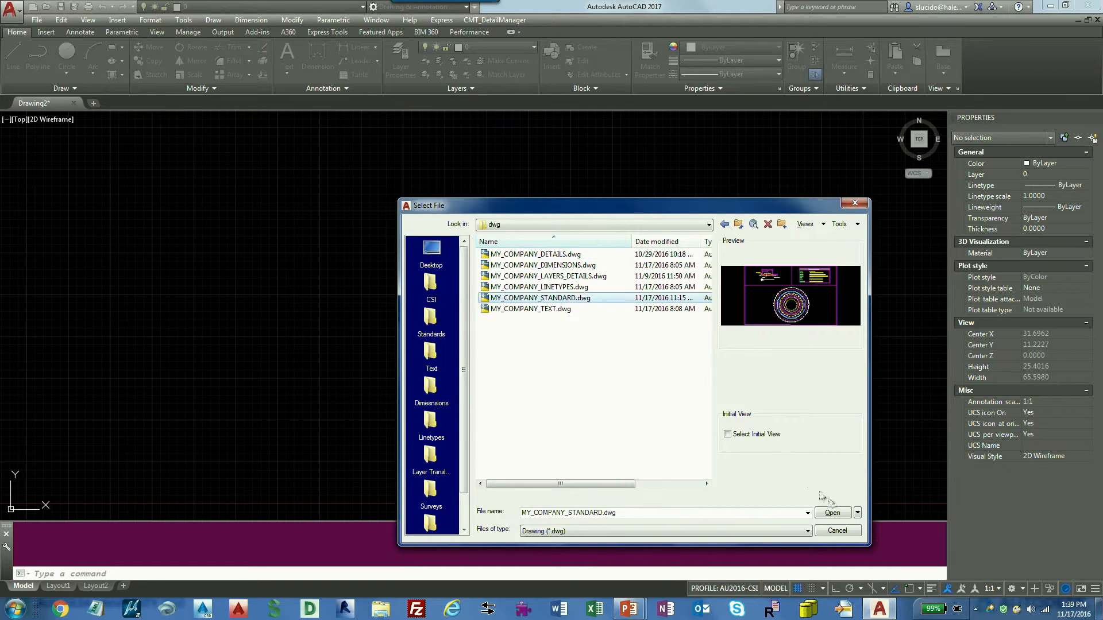
click(832, 513)
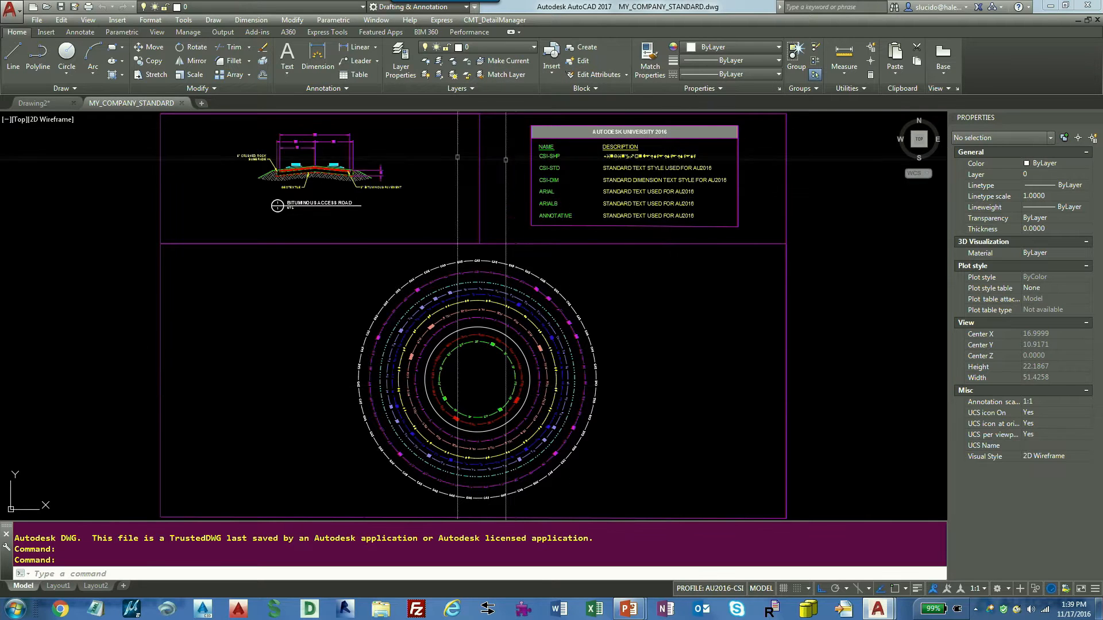
Examine the Bituminous Access Road detail and the list of dimension styles defined in the drawing.
scroll(310, 178, up, 6)
mouse_move(330, 211)
middle_down()
mouse_move(428, 415)
mouse_move(433, 368)
middle_up()
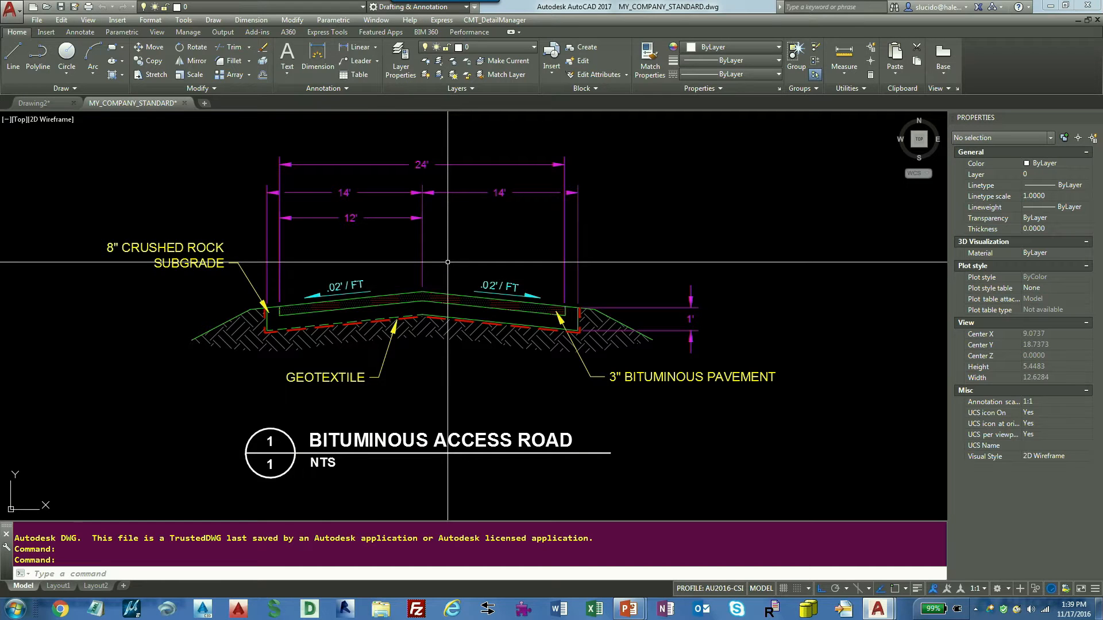
text(ddim)
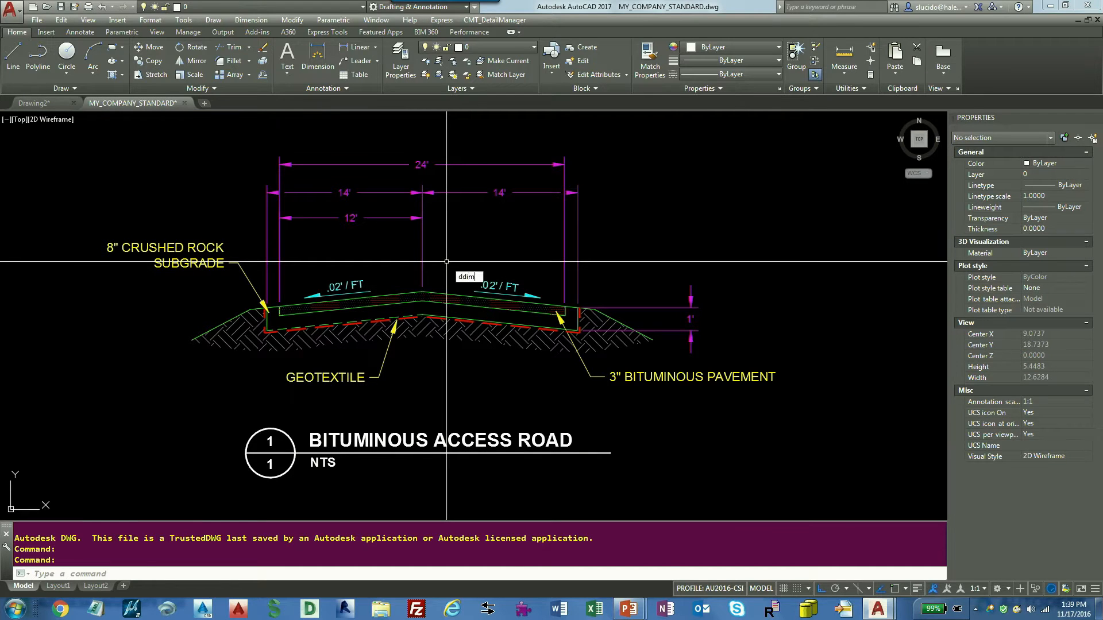
key(Return)
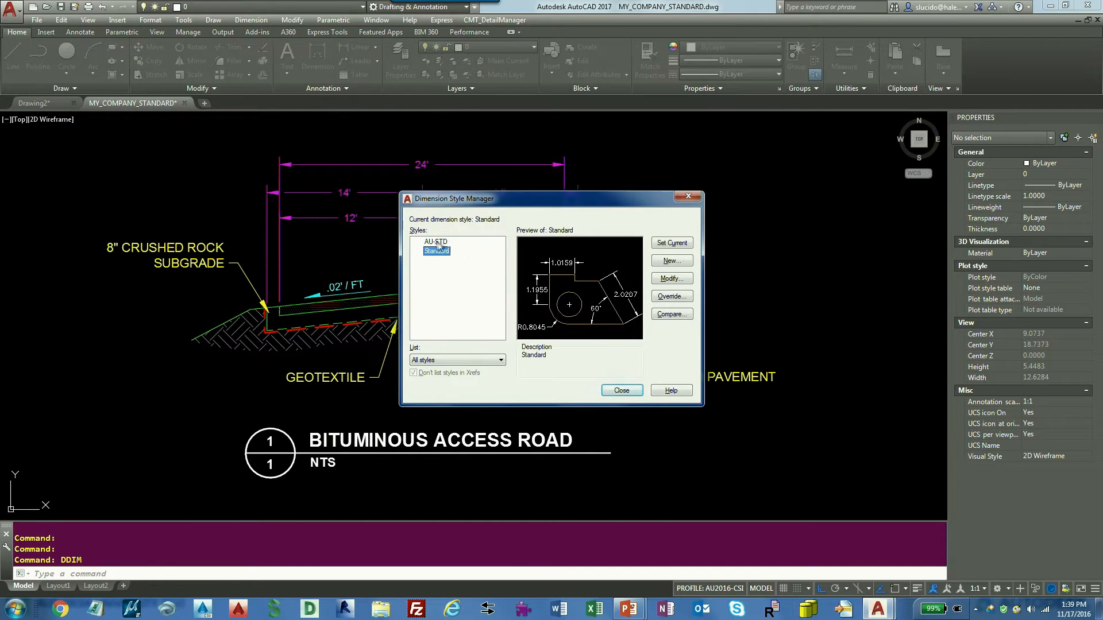
click(688, 197)
Review the text style table in the drawing and the text styles defined with the STYLE command.
middle_drag(768, 337, 59, 200)
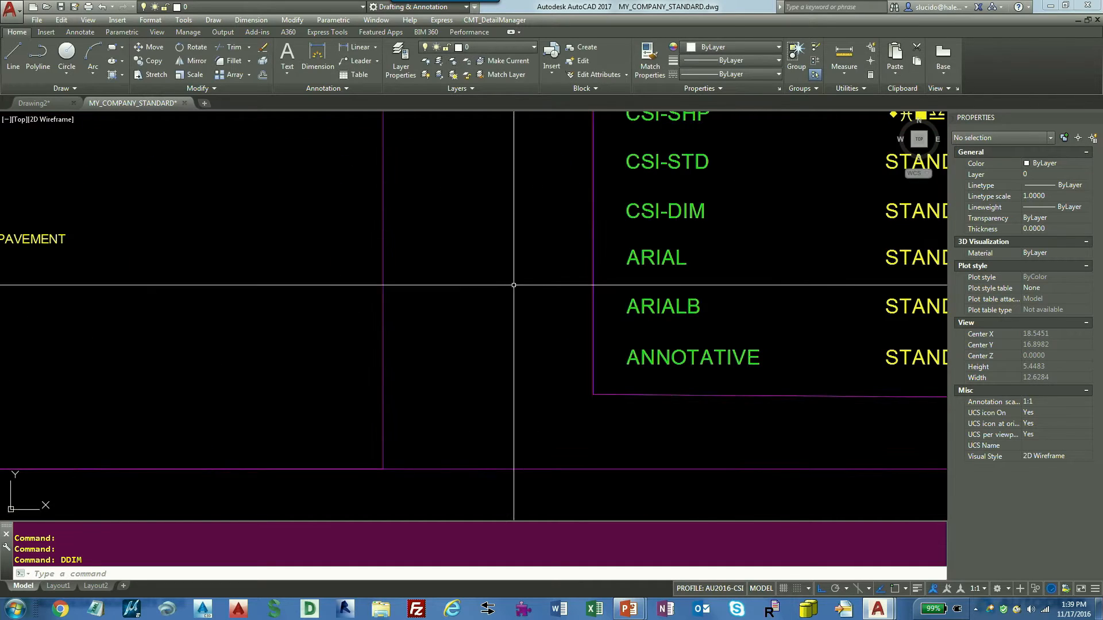
middle_drag(662, 269, 345, 351)
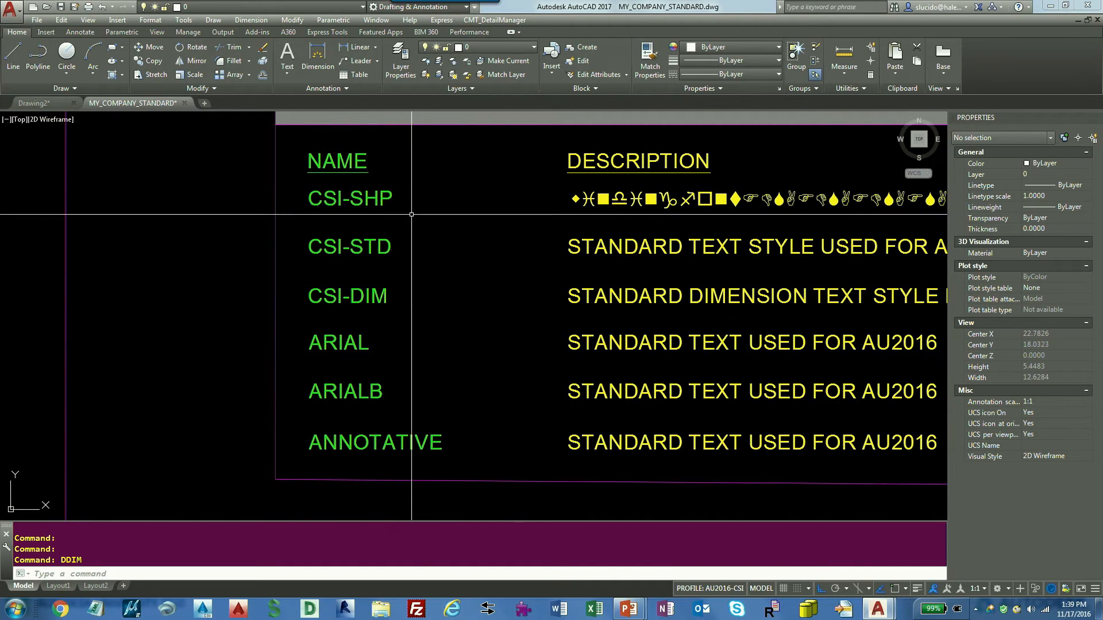
text(st)
key(Return)
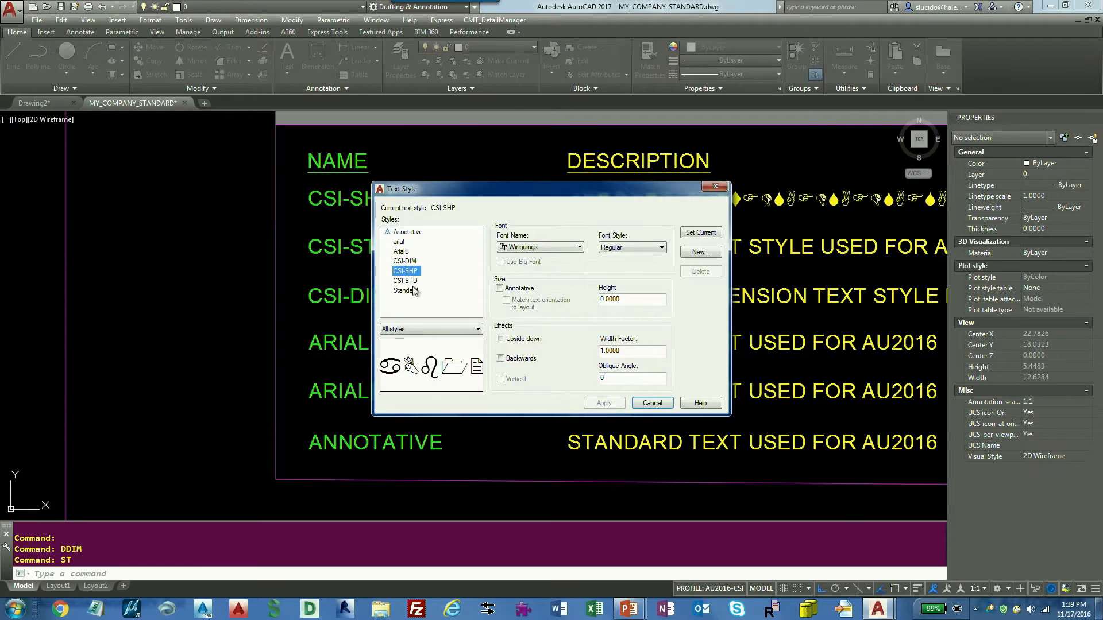
click(661, 404)
Inspect the concentric linetype sample circles and the linetypes loaded in the drawing.
scroll(498, 362, down, 6)
middle_drag(468, 425, 491, 214)
scroll(408, 294, up, 6)
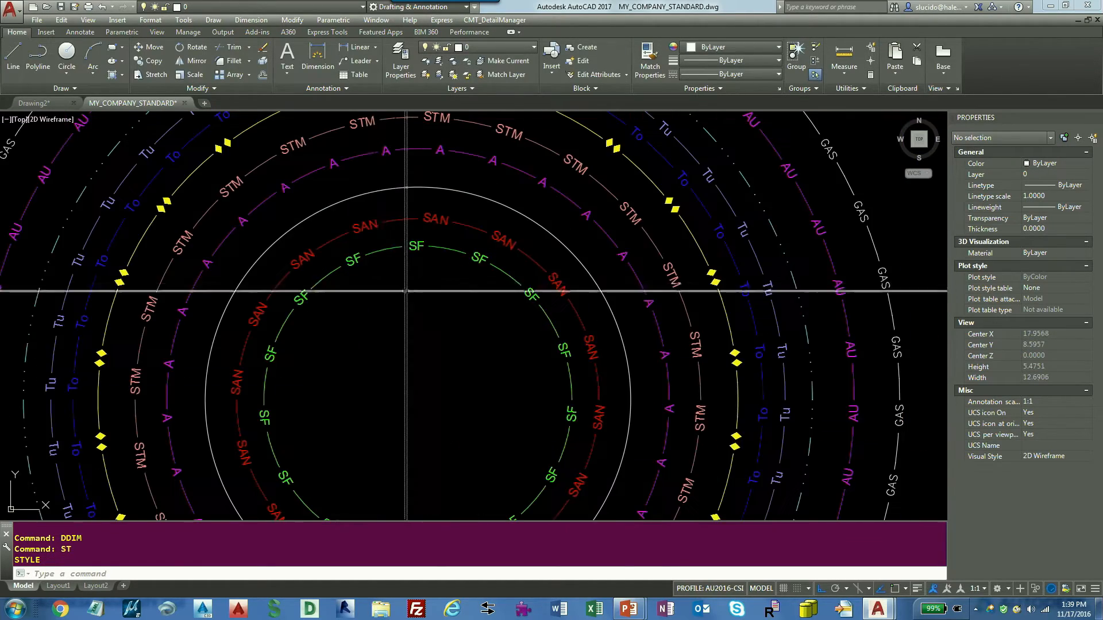
middle_drag(361, 297, 595, 366)
text(lt)
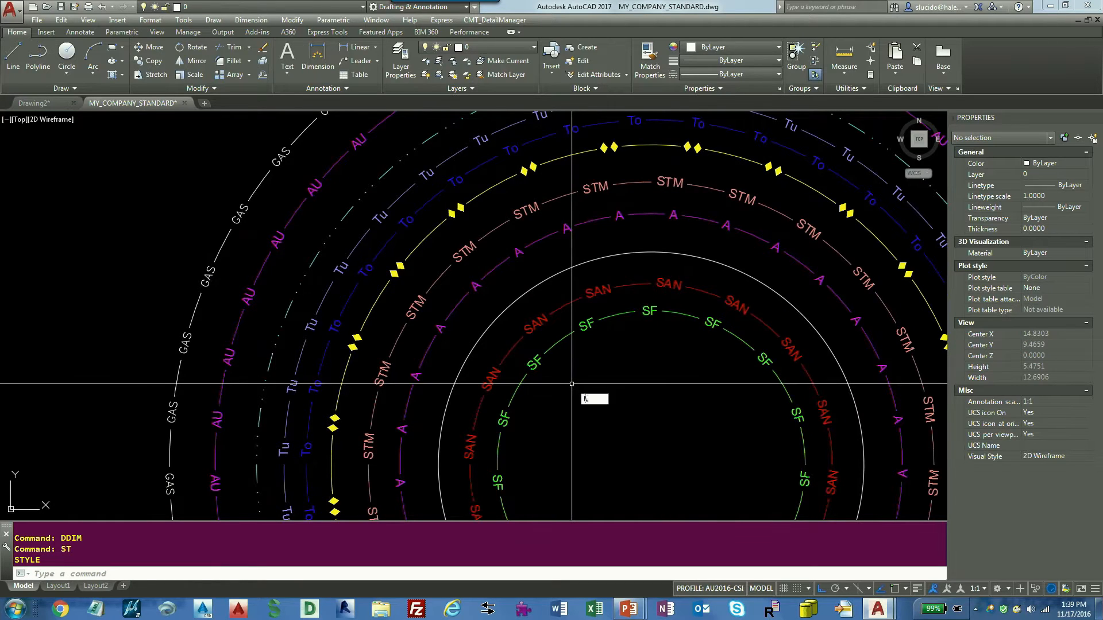
key(Return)
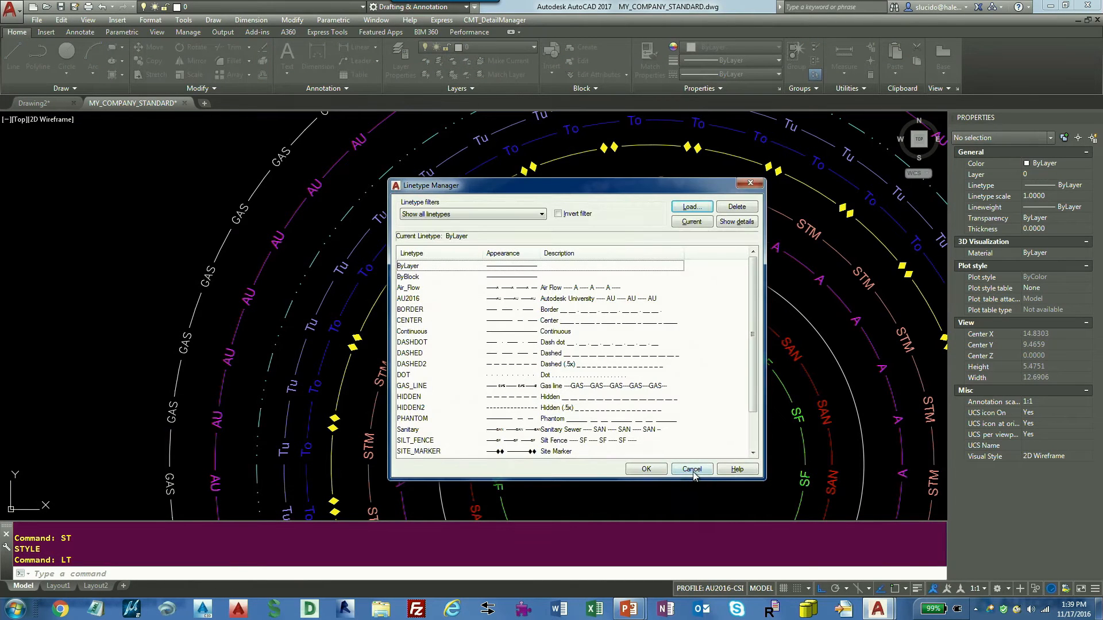
click(692, 469)
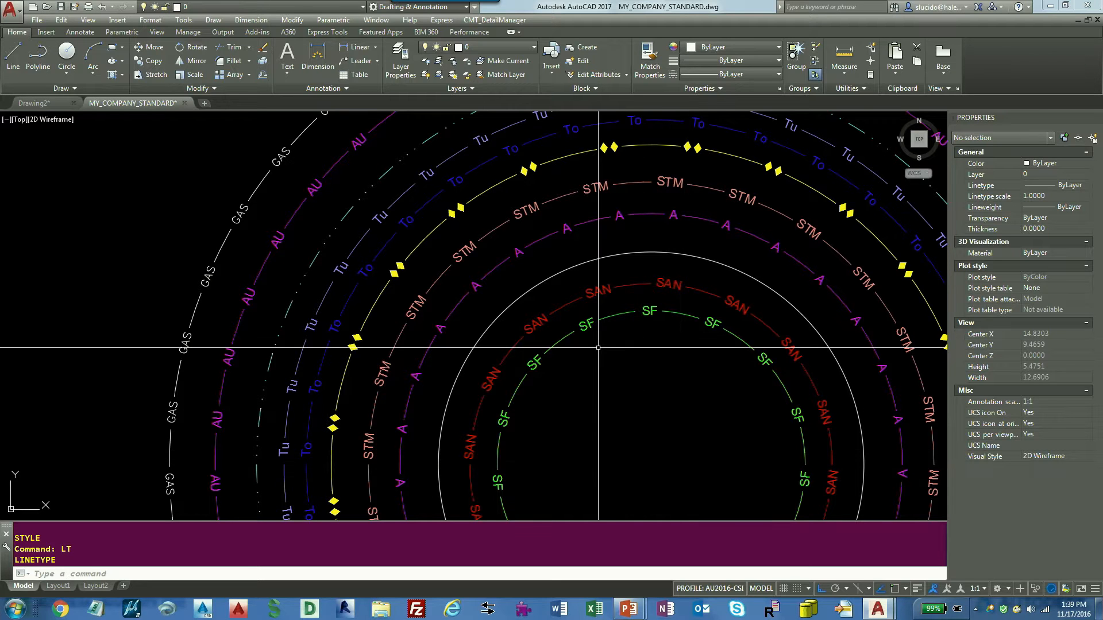
Check which file formats are offered for saving a copy of the company standard drawing.
click(36, 20)
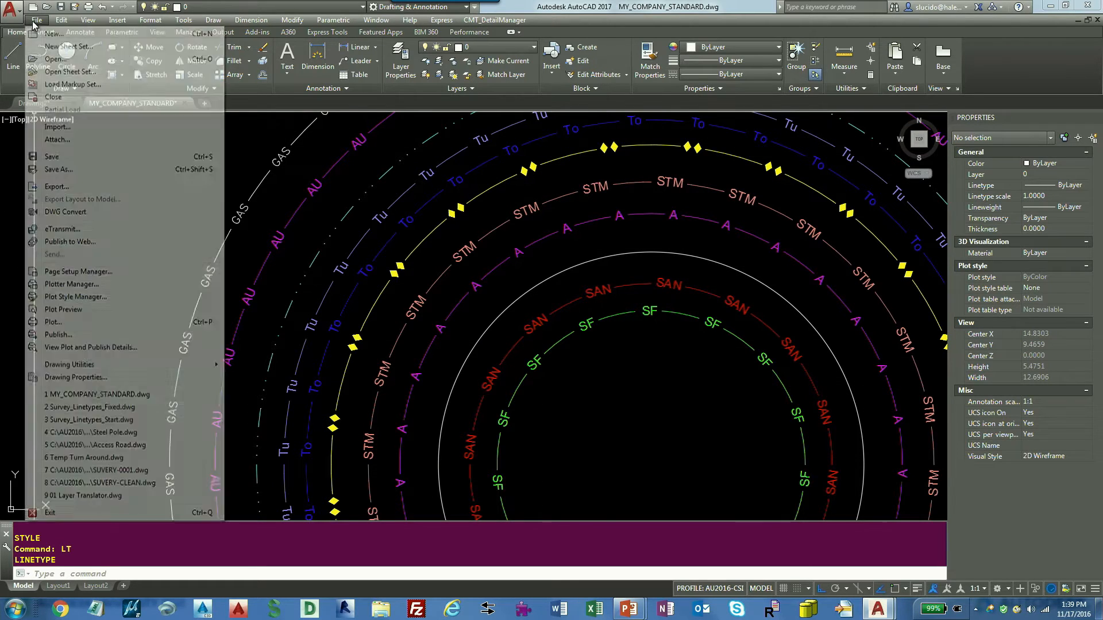
click(61, 170)
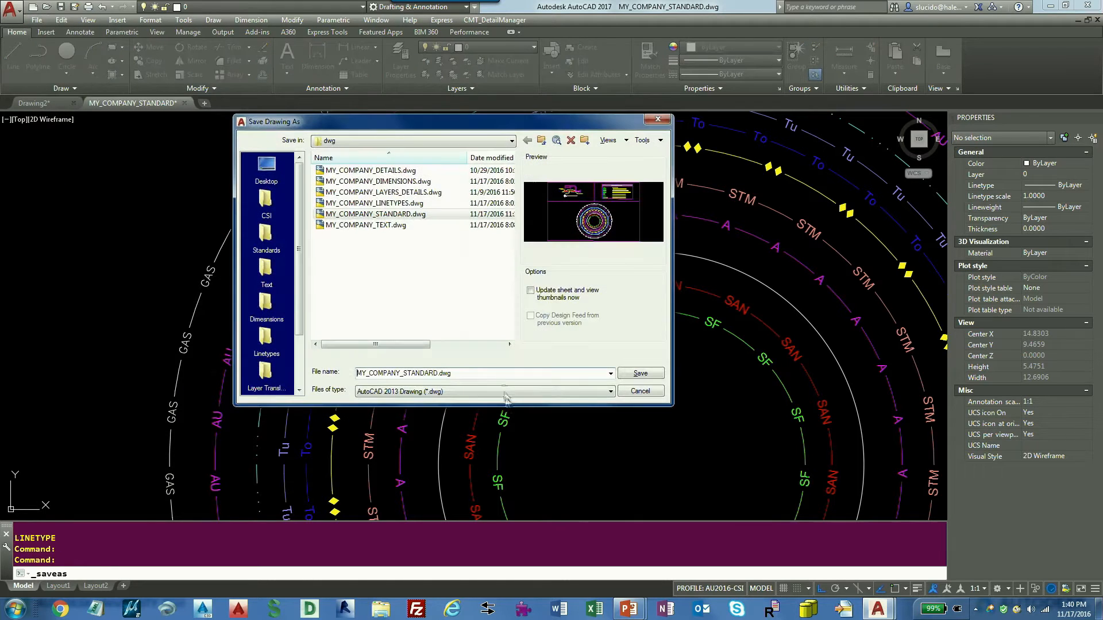
click(448, 389)
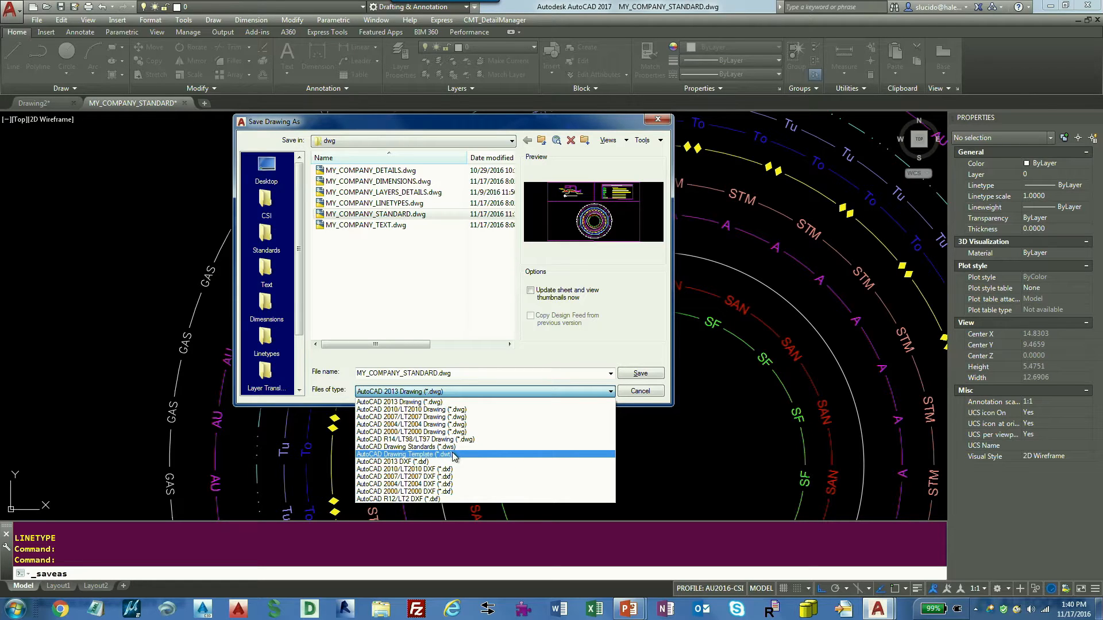
click(707, 488)
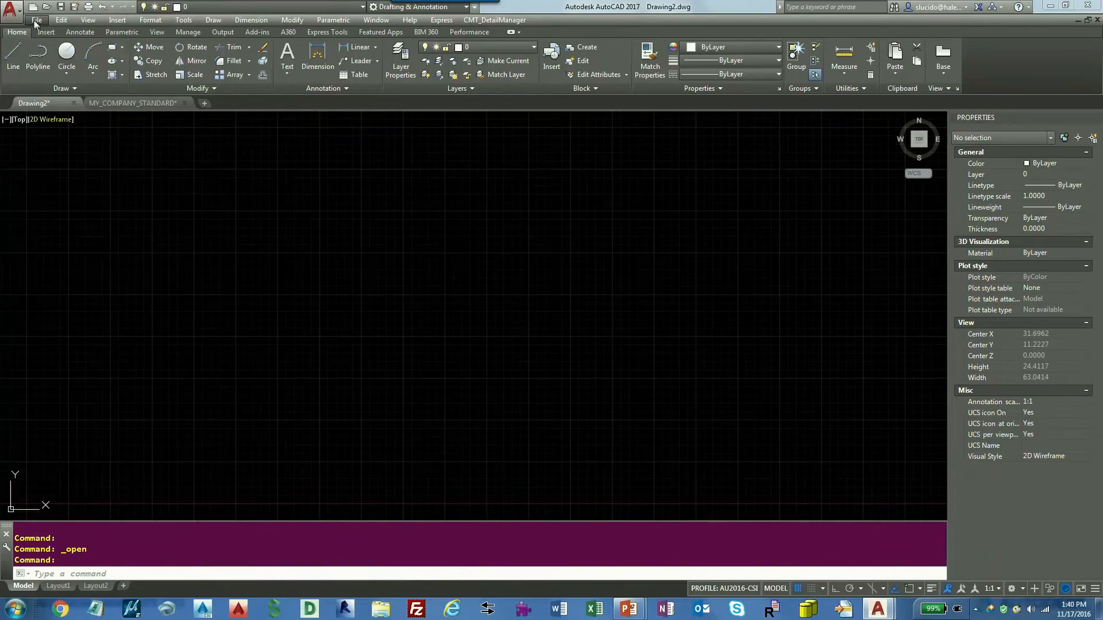
Try to save Drawing2 as an AutoCAD Drawing Template (*.dwt) named test, reviewing the new layer notification choices in its template options.
click(36, 19)
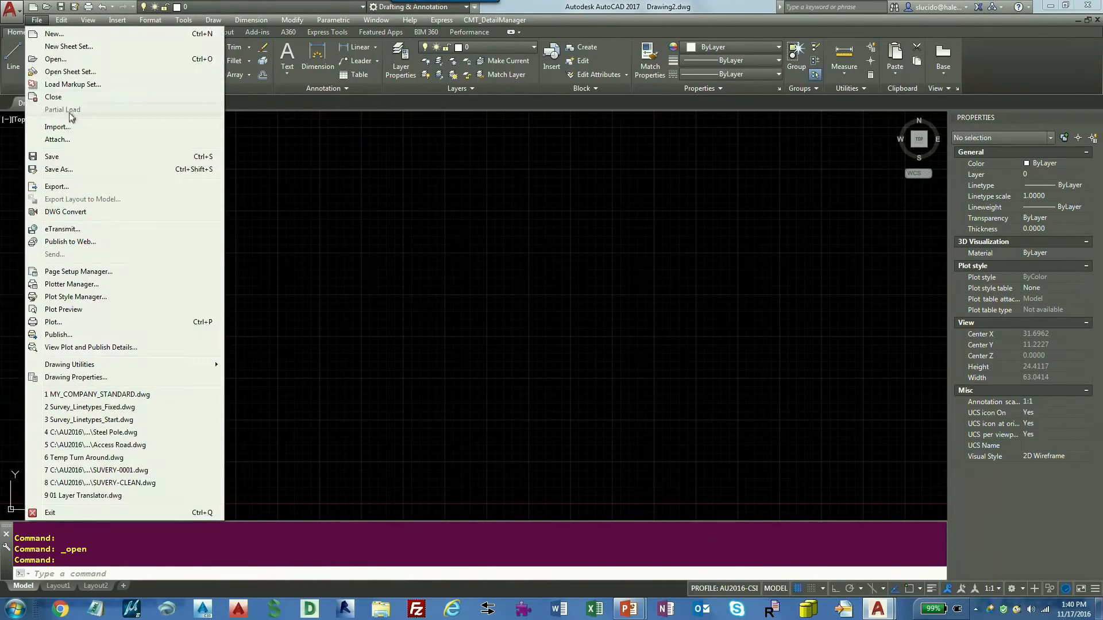
click(58, 169)
click(405, 391)
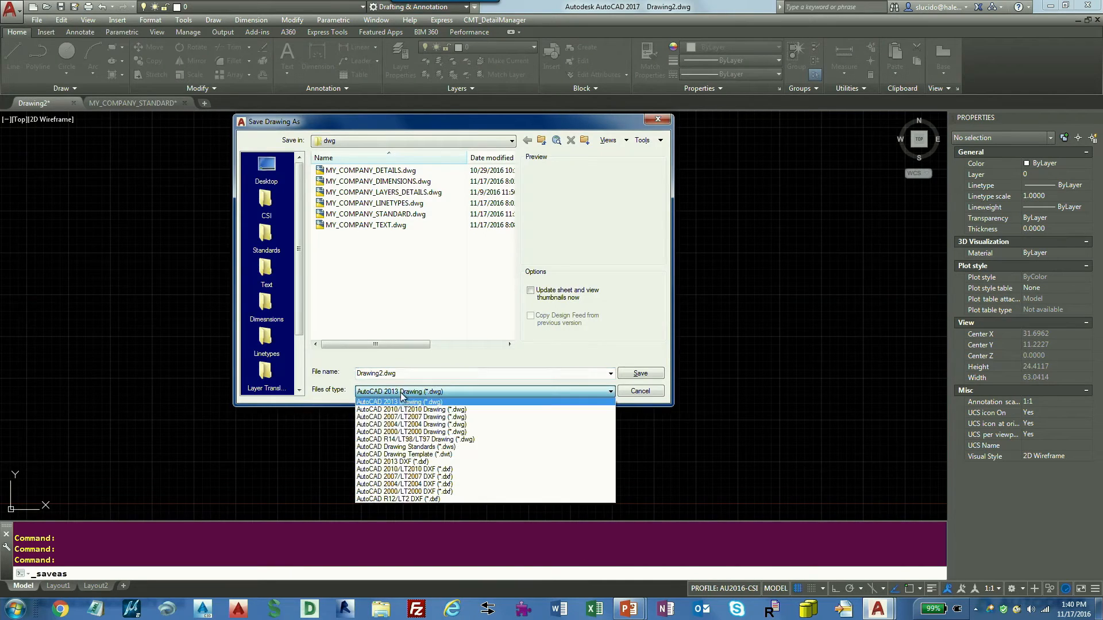
click(428, 455)
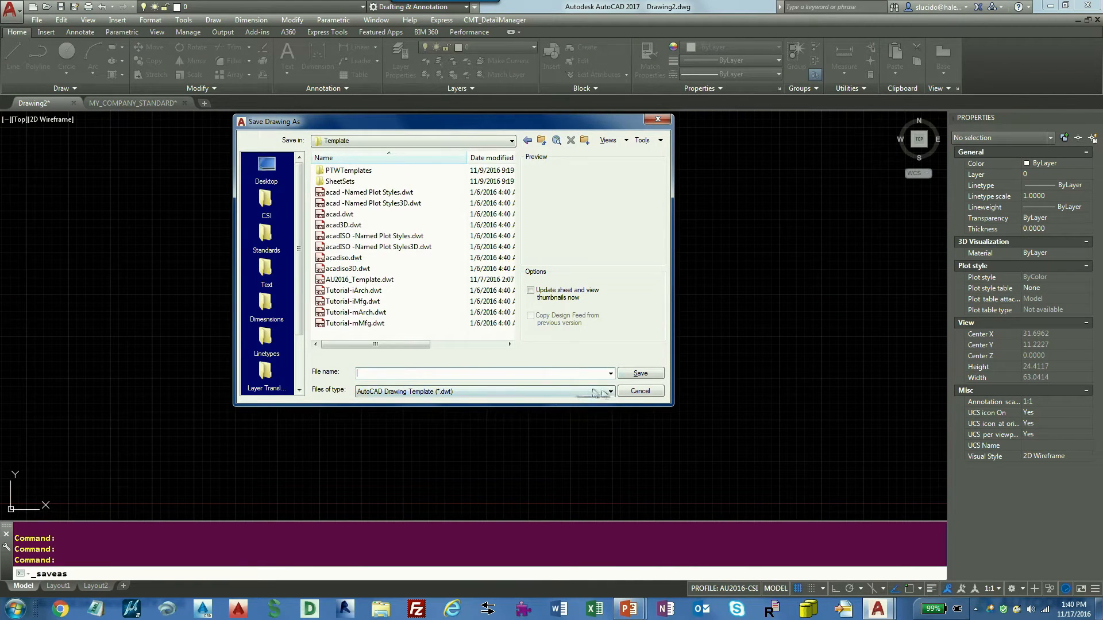
click(388, 374)
text(test)
click(635, 376)
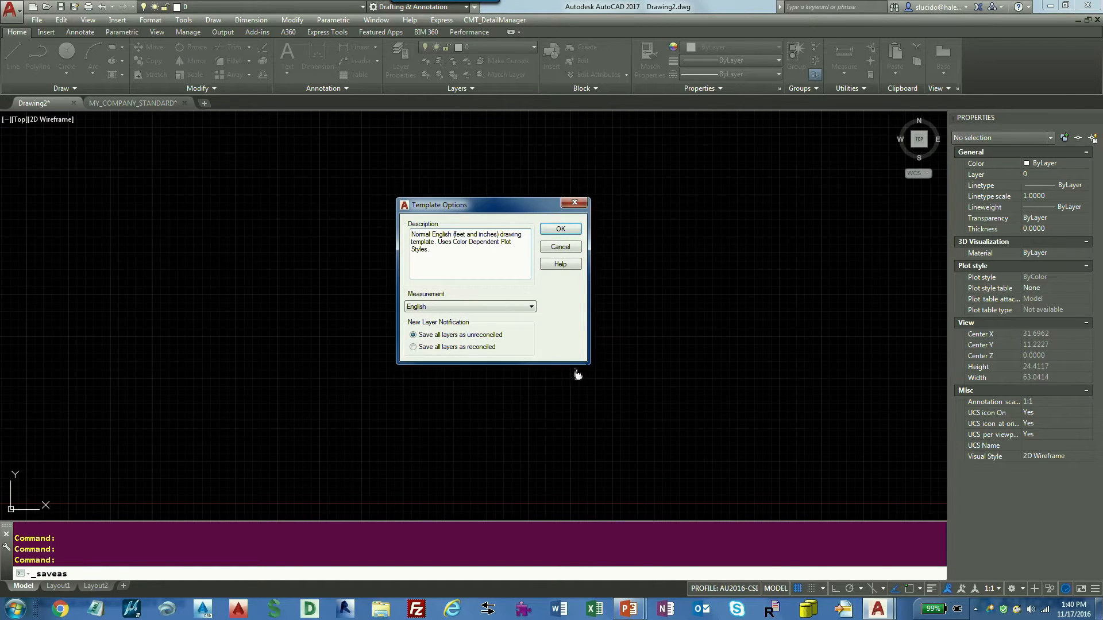
mouse_move(540, 329)
mouse_down()
mouse_move(402, 301)
mouse_move(581, 405)
mouse_move(557, 358)
mouse_up()
drag(417, 348, 497, 350)
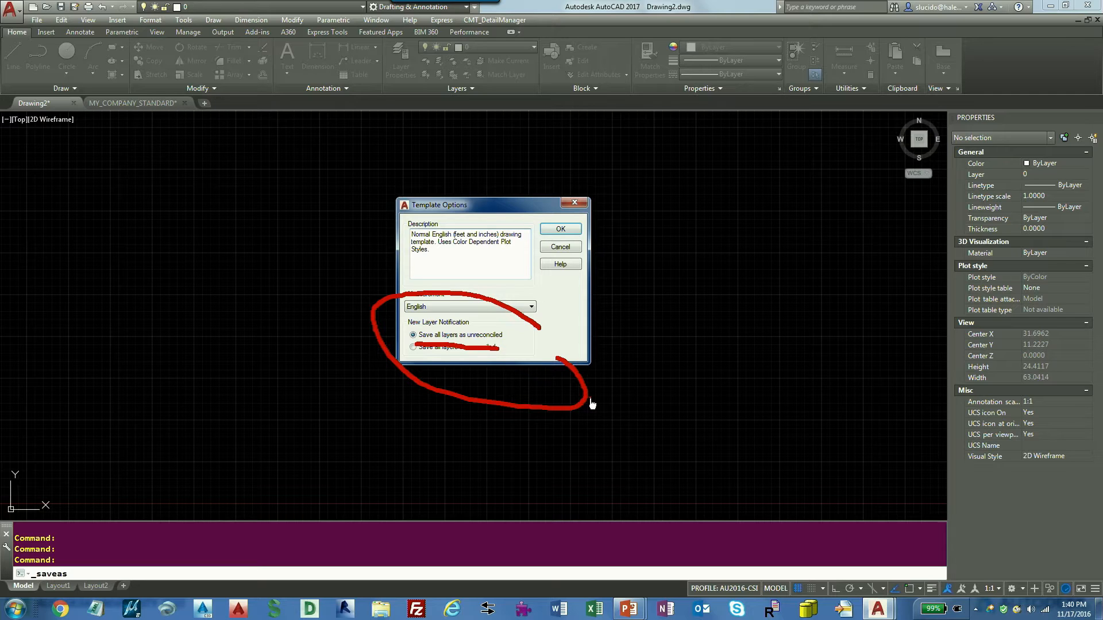
key(Escape)
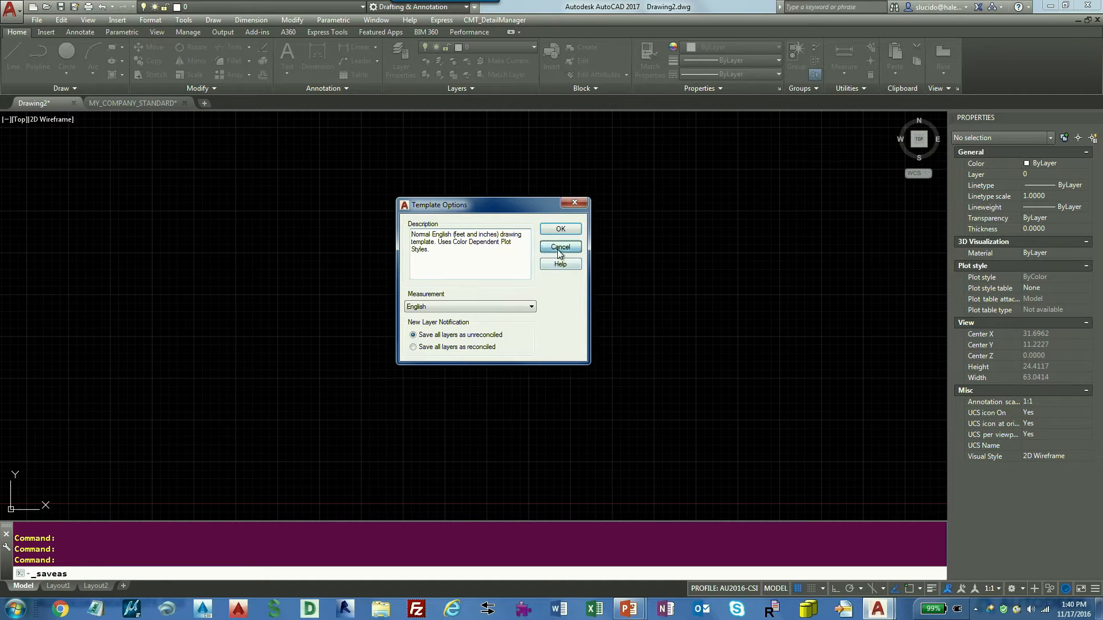
click(559, 229)
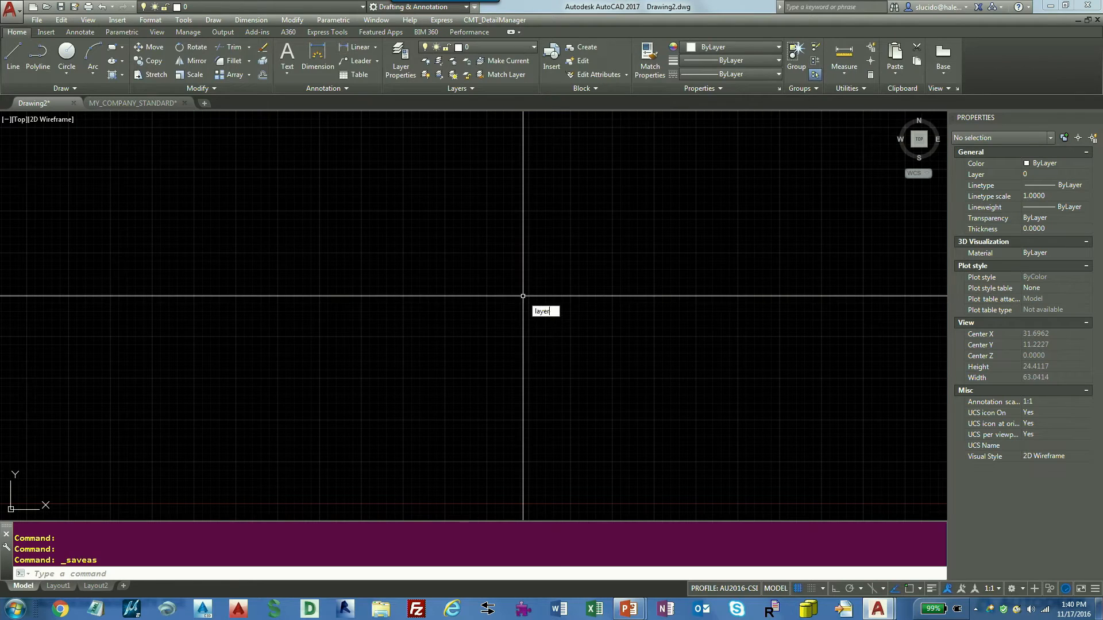
Examine the New Layer Notification options in Drawing2's layer settings, toggling them on and off, and close the layer manager.
key(Return)
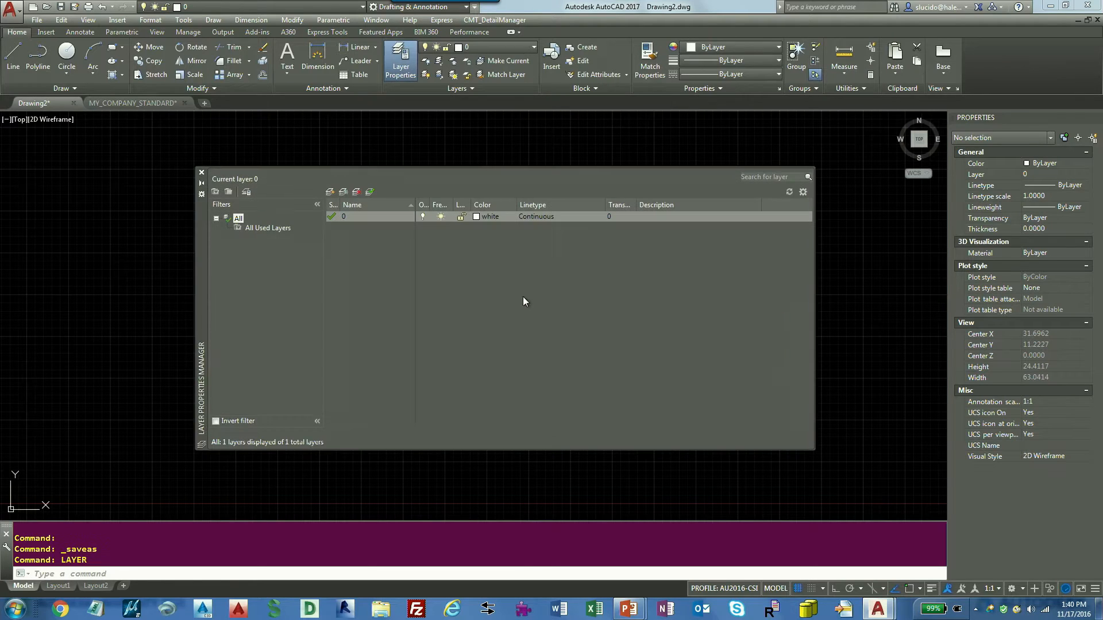
click(802, 191)
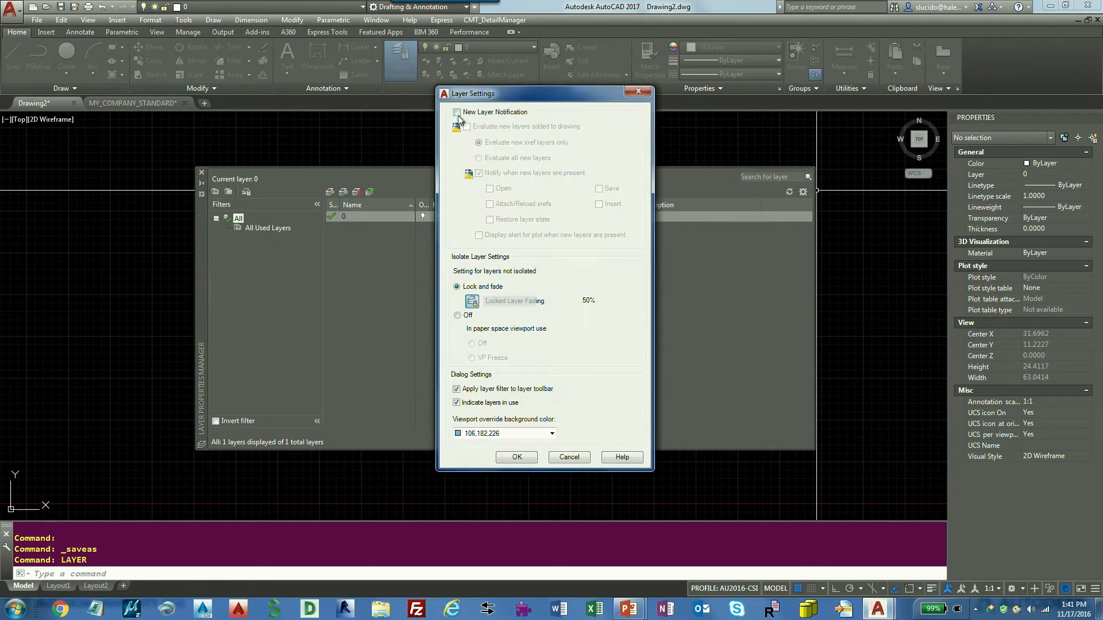
click(457, 113)
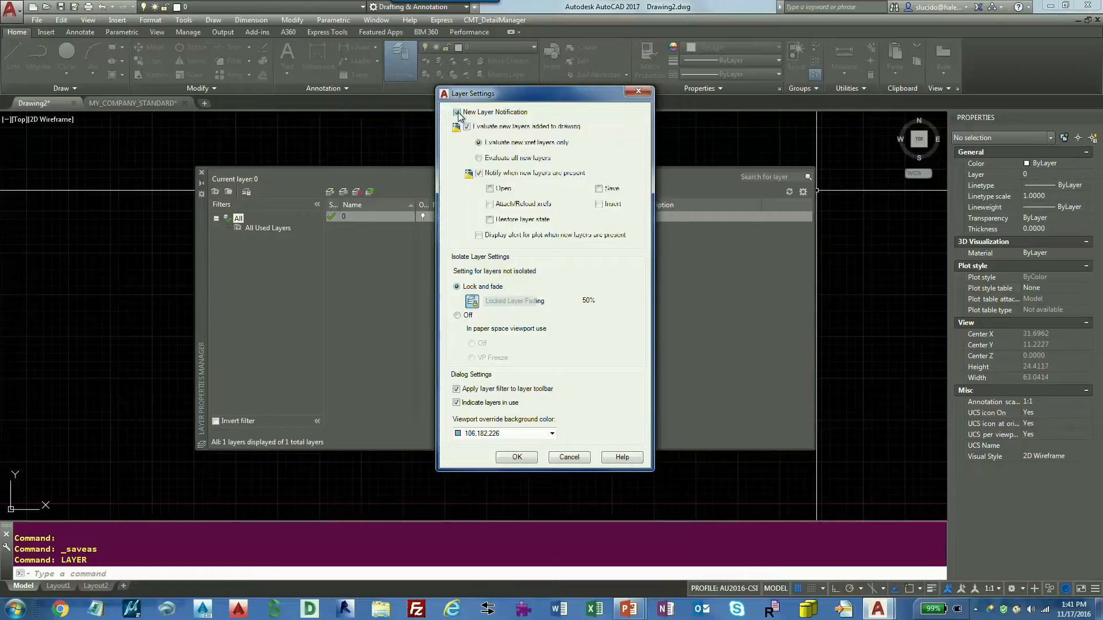
click(458, 114)
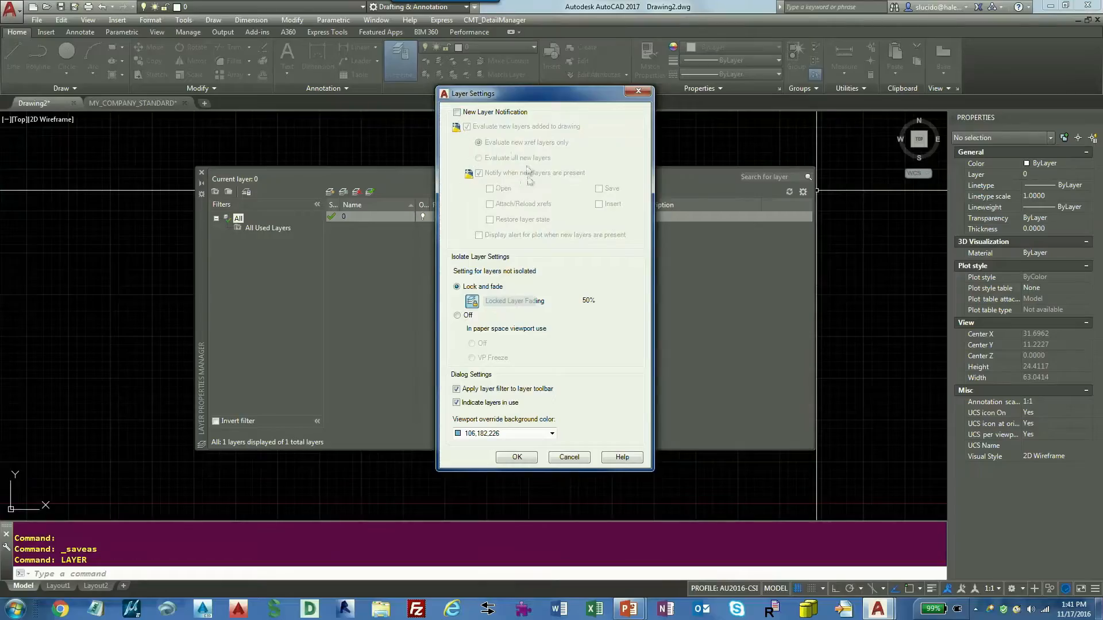
click(201, 172)
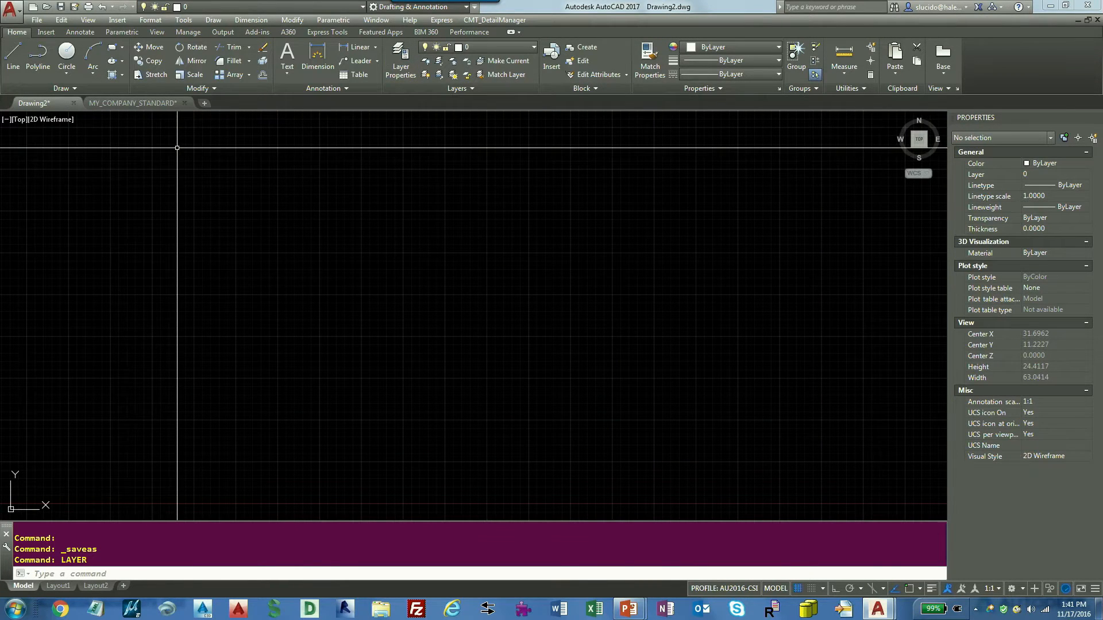
Try to save the MY_COMPANY_STANDARD drawing as an AutoCAD Drawing Standards (*.dws) file in the 00-My_Standards folder.
click(136, 103)
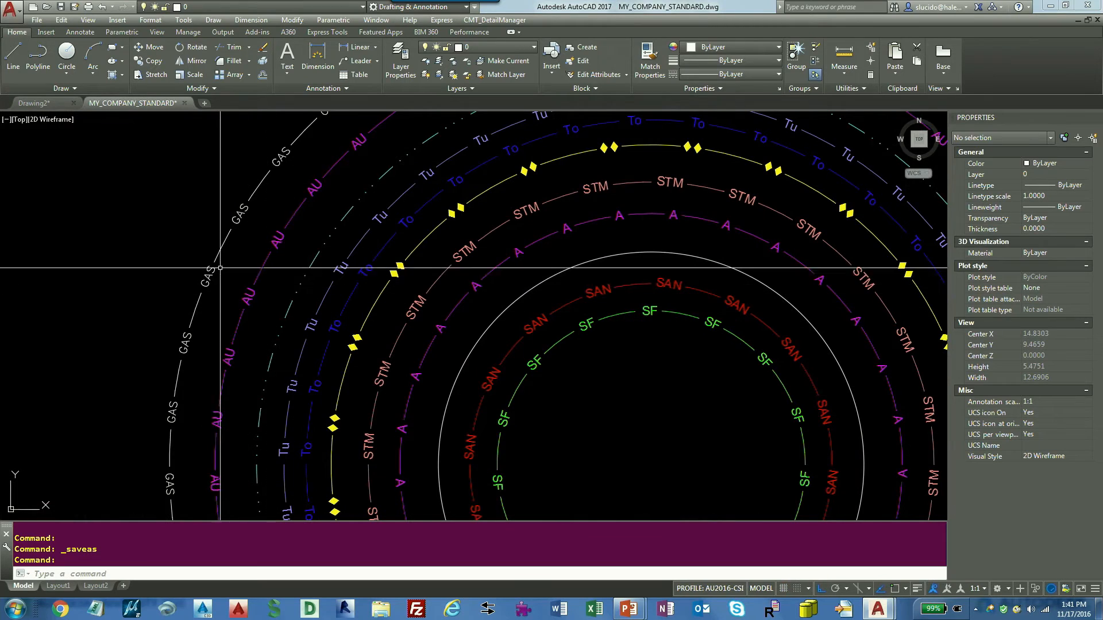
click(37, 20)
click(74, 169)
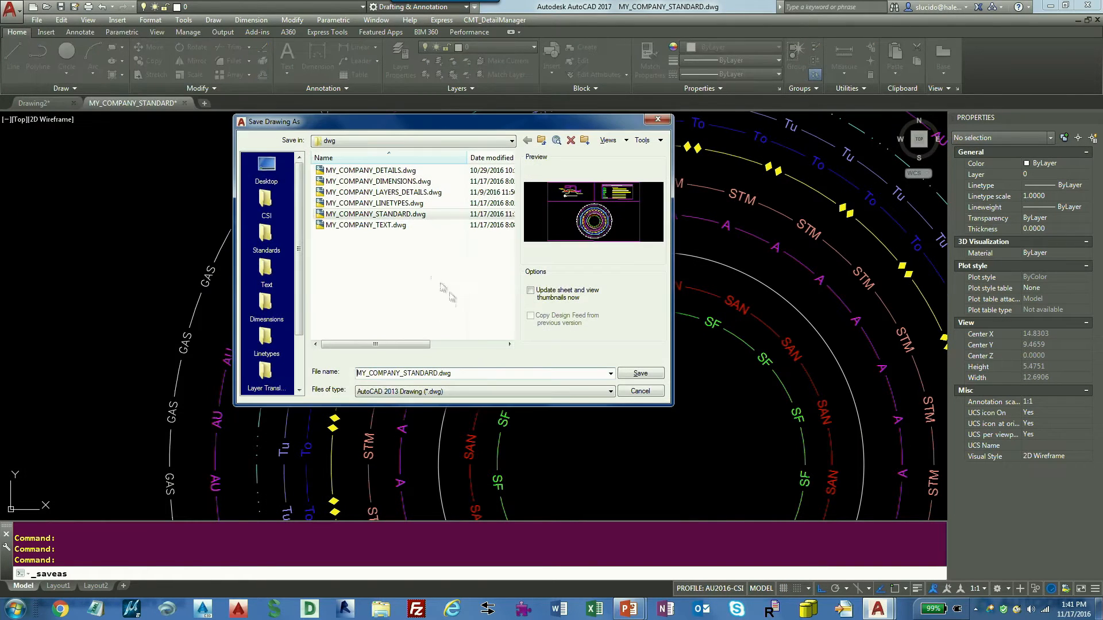
click(414, 393)
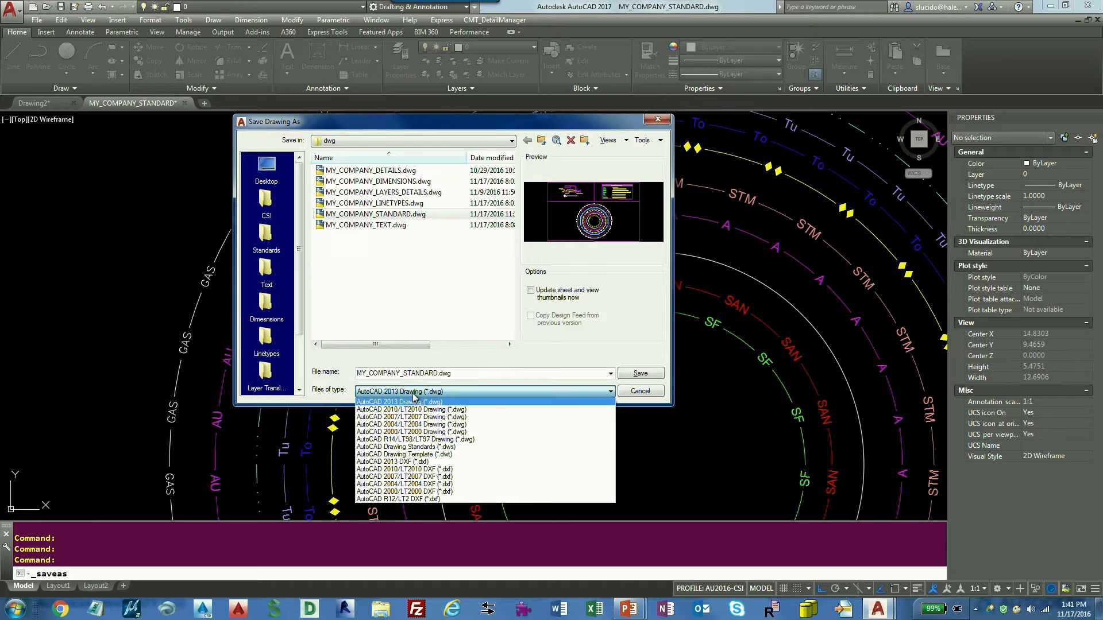
click(436, 448)
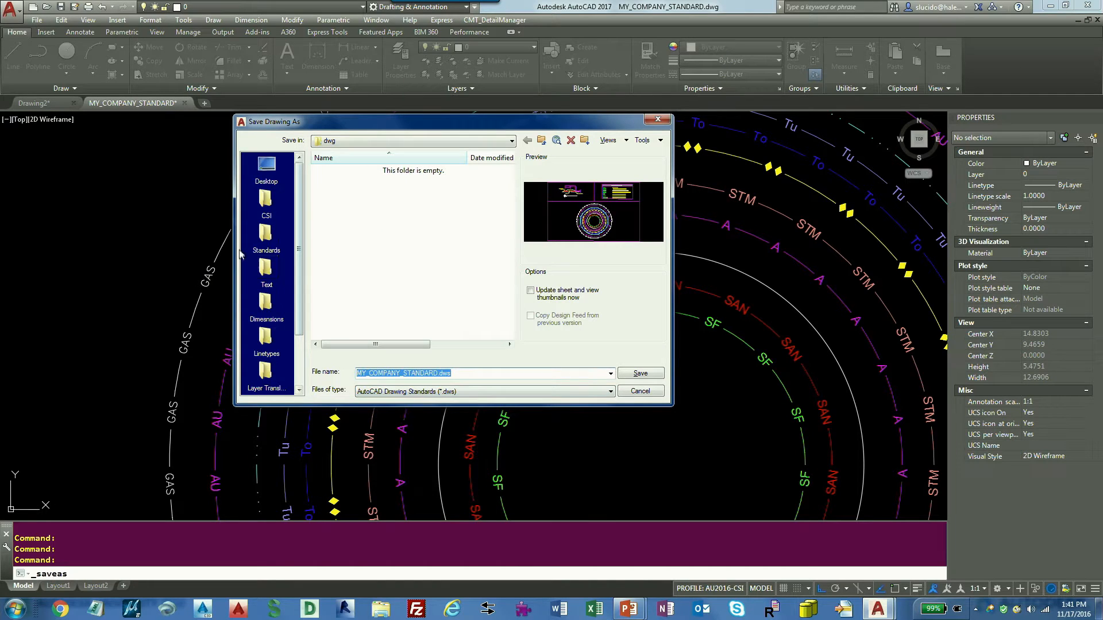
click(265, 235)
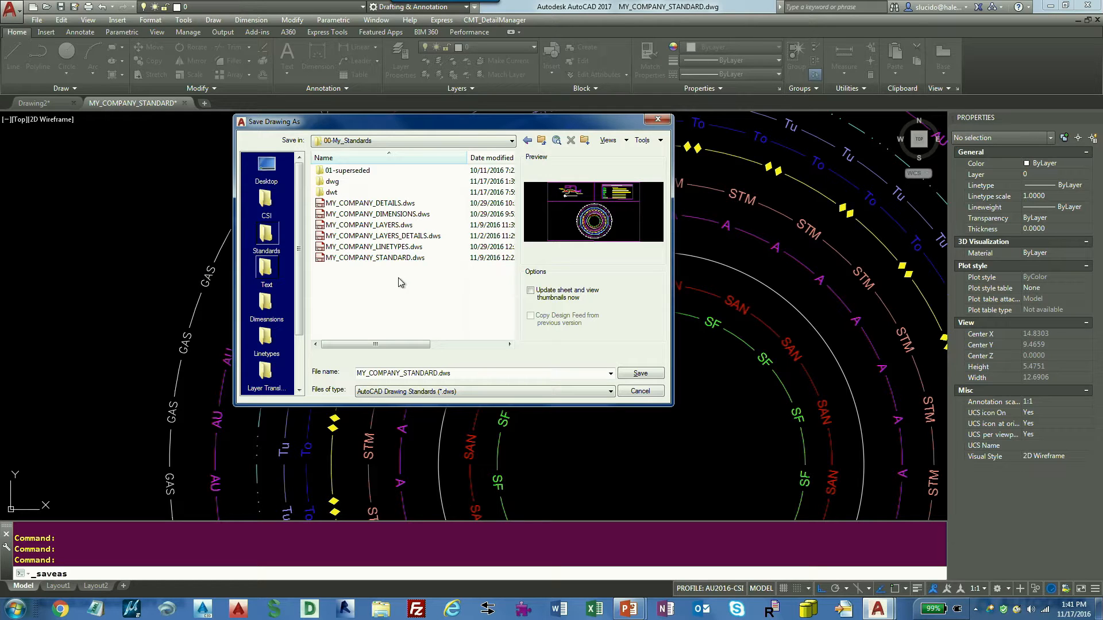
click(395, 258)
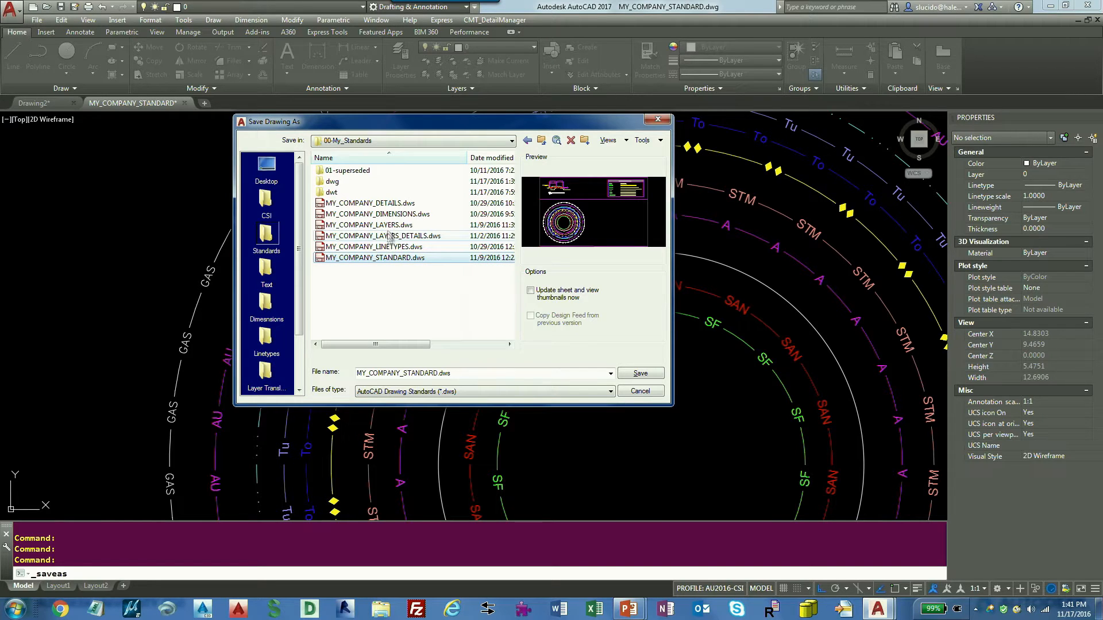
click(640, 392)
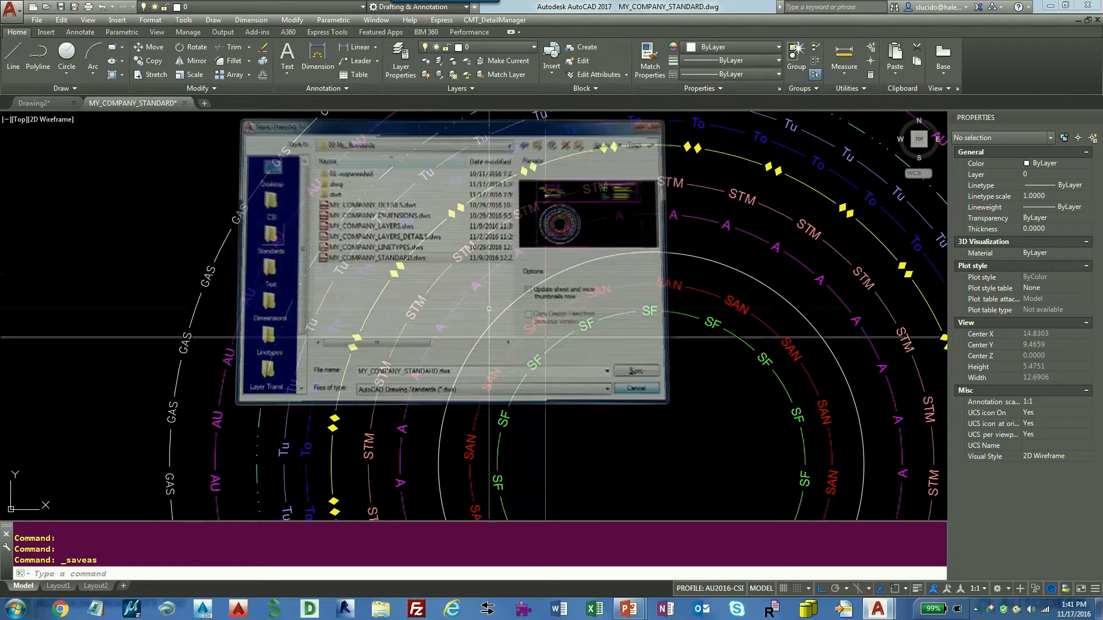
Open MY_COMPANY_DIMENSIONS.dwg from the dwg subfolder of the standards folder to view its dimension samples.
click(46, 7)
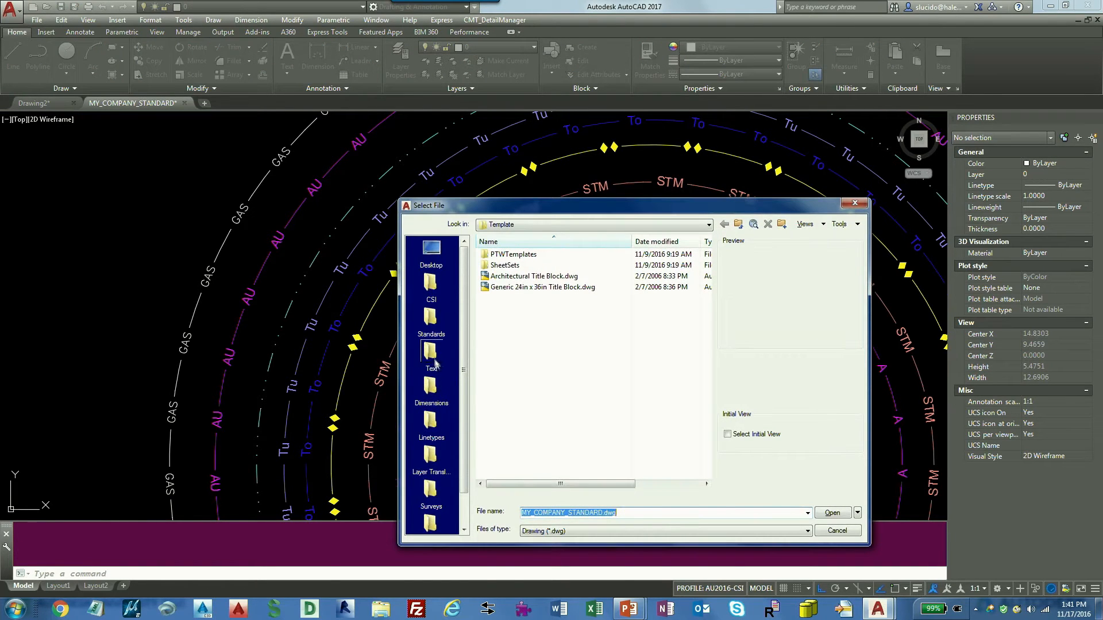
click(429, 340)
double_click(495, 265)
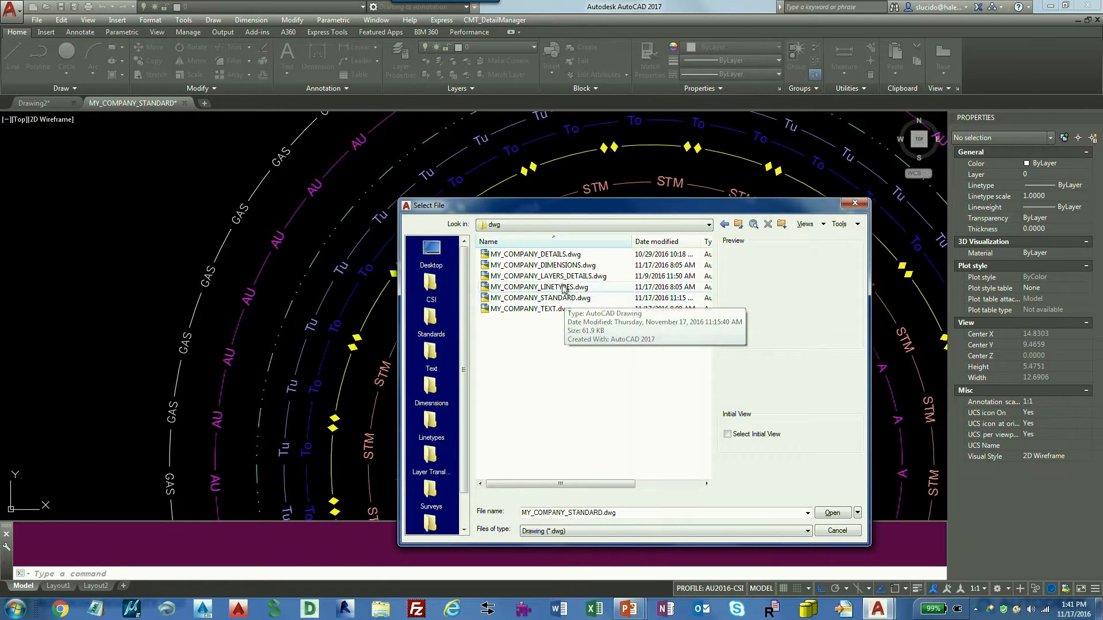
click(557, 266)
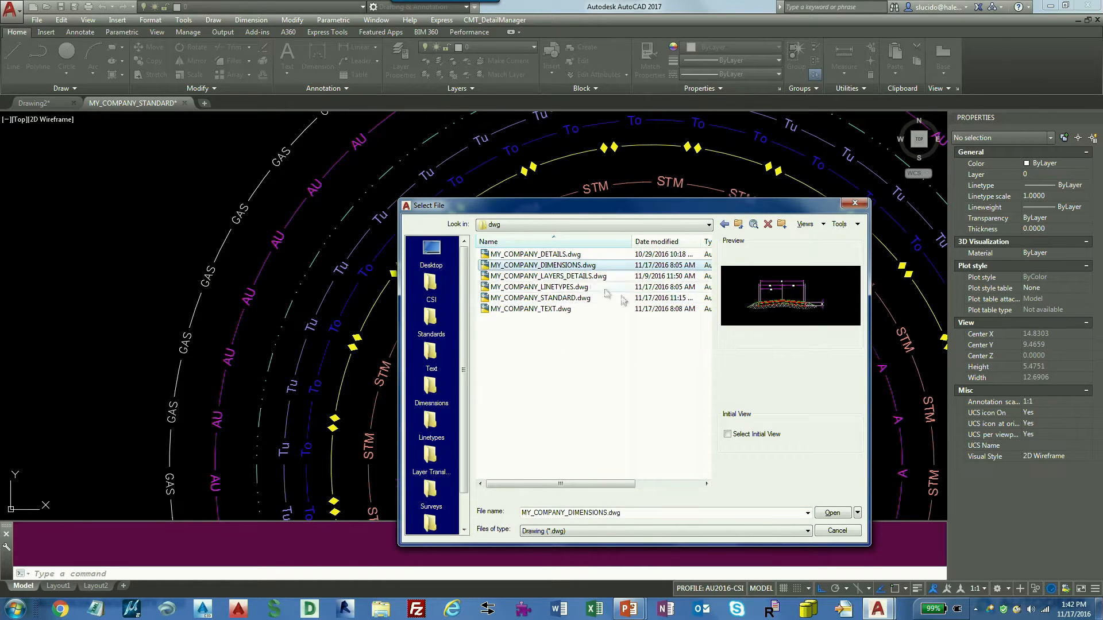
click(831, 513)
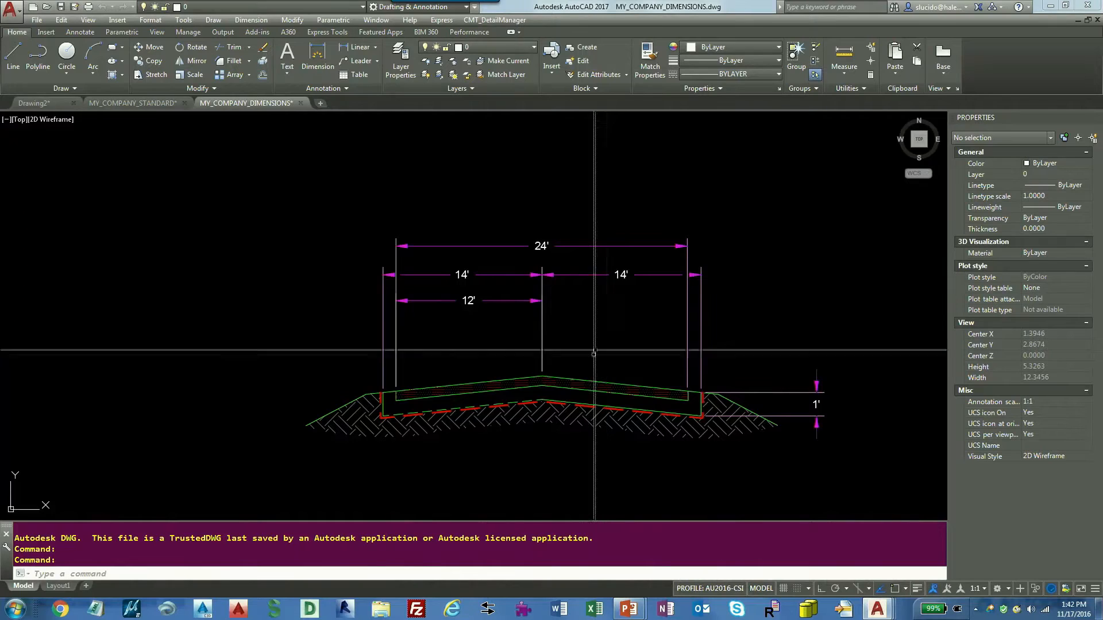
Open MY_COMPANY_LINETYPES.dwg from the dwg folder to view the company linetype samples.
click(45, 7)
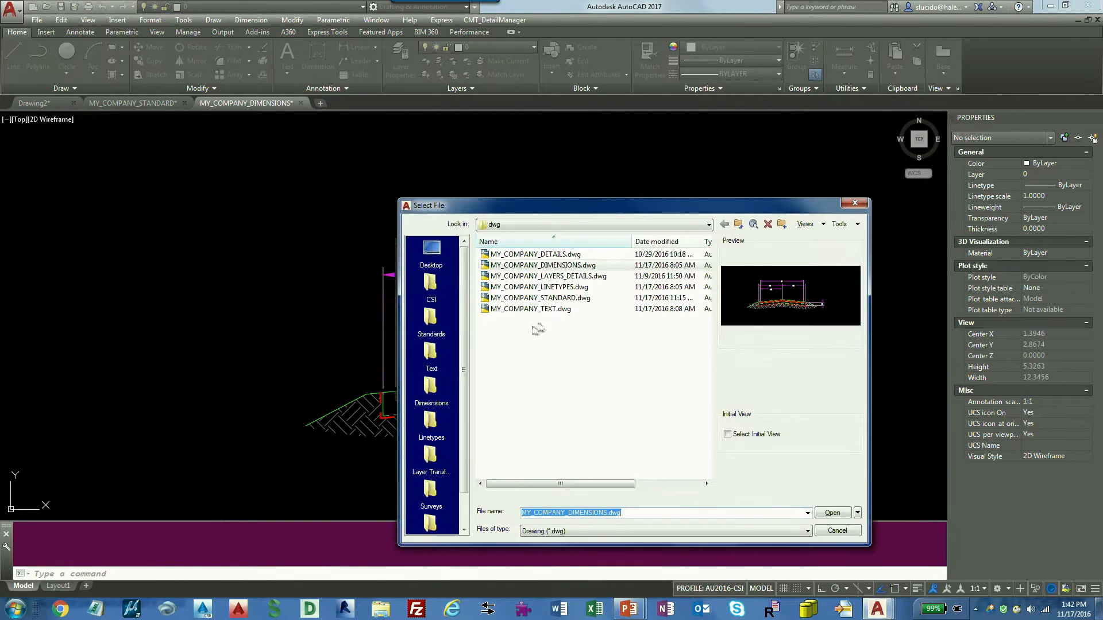
click(564, 289)
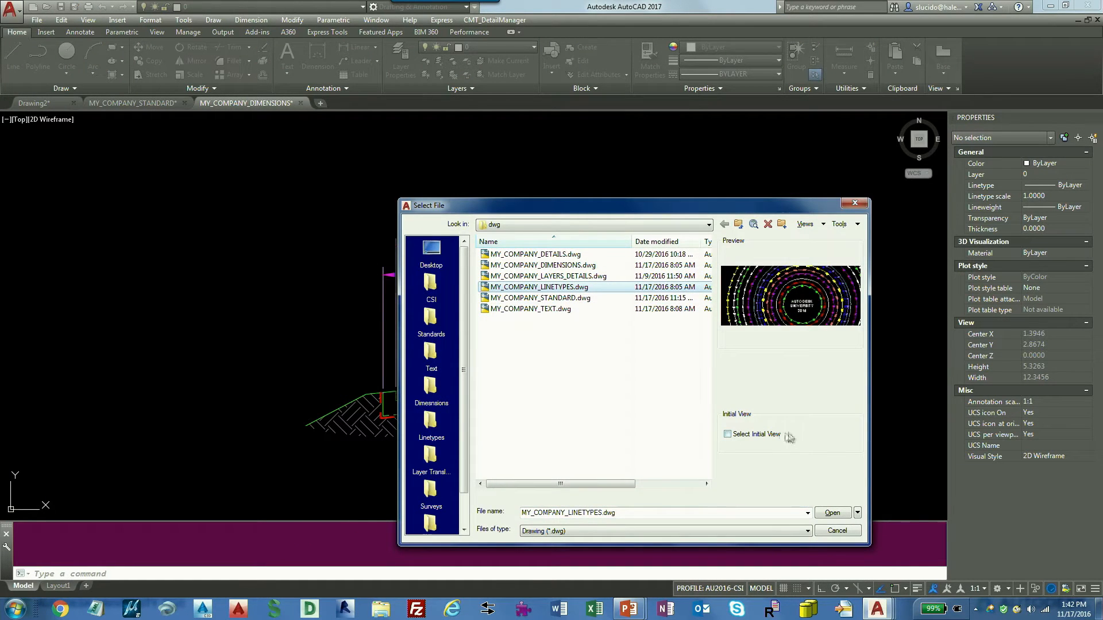
click(831, 514)
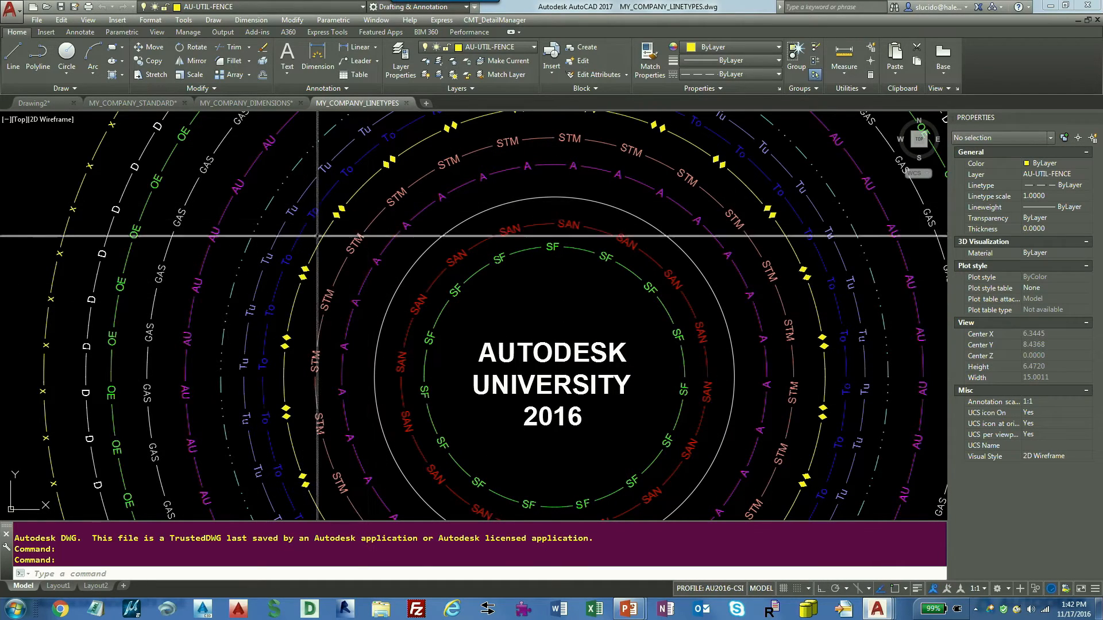
Open MY_COMPANY_TEXT.dwg from the dwg folder to view the company text style table.
click(338, 209)
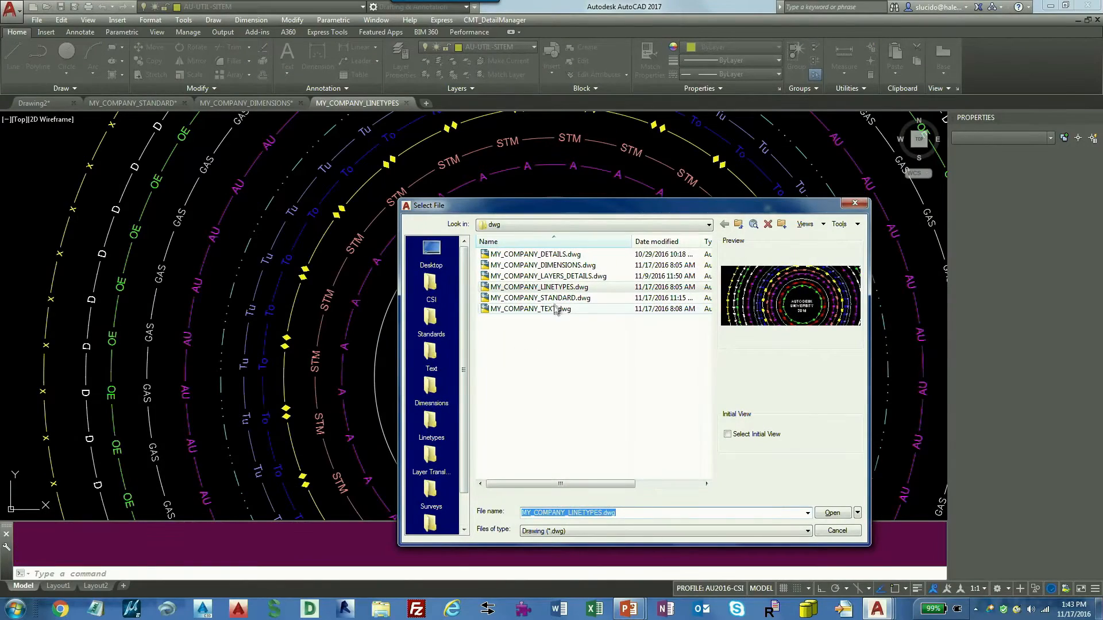
click(556, 310)
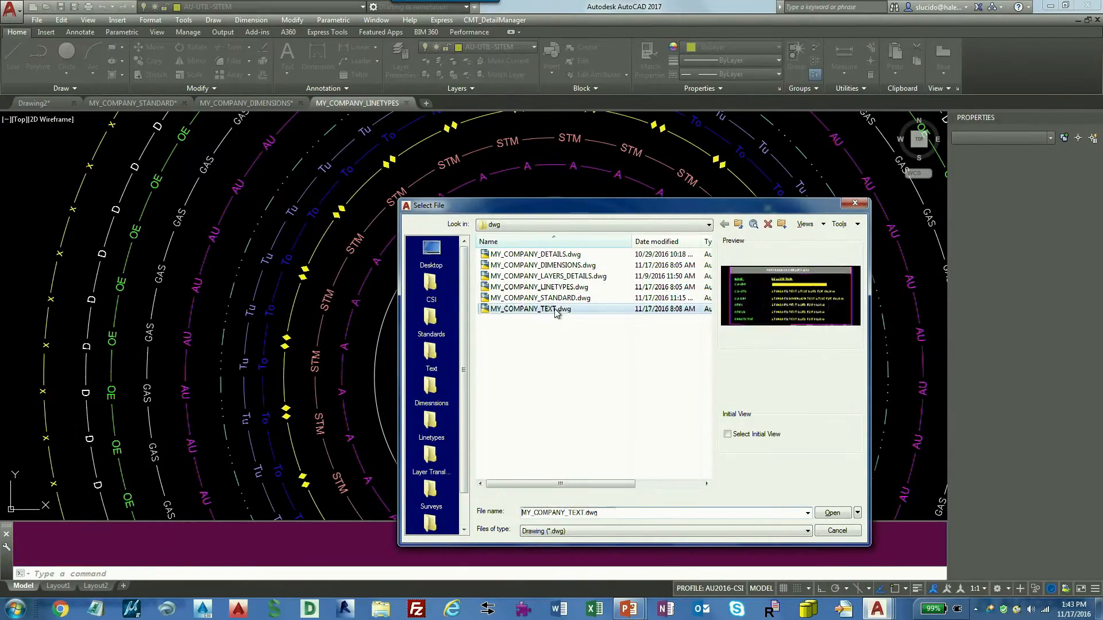
click(832, 513)
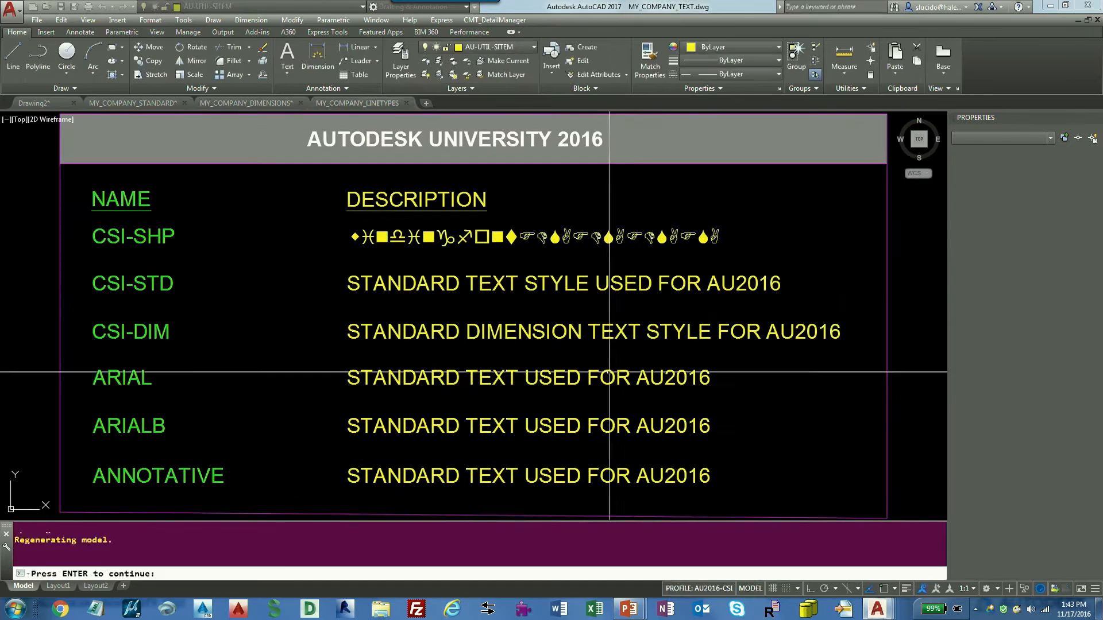
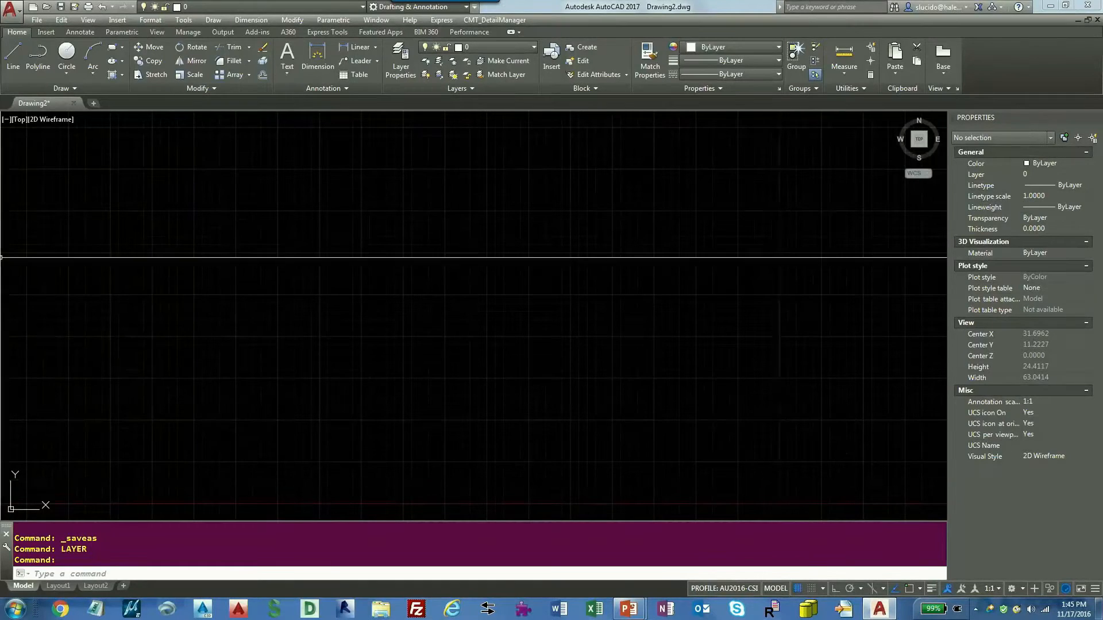
Open the 01-Basemap.dwg drawing from the Text folder.
click(47, 6)
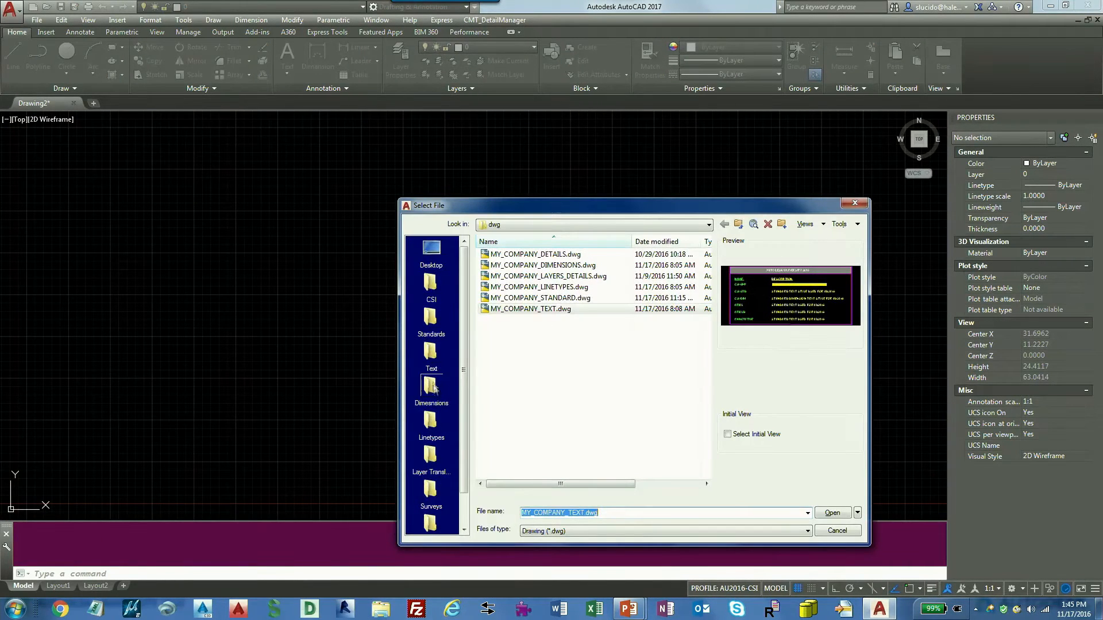
click(430, 352)
click(523, 265)
click(831, 512)
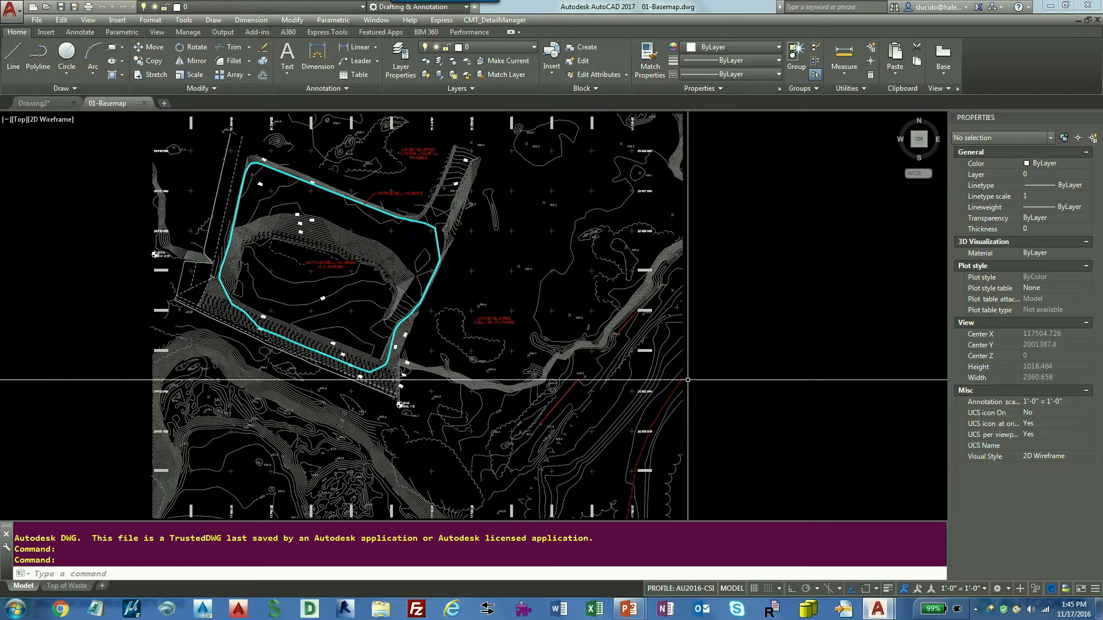
Review the text styles defined in the 01-Basemap drawing, leaving them as they are.
text(STYLE)
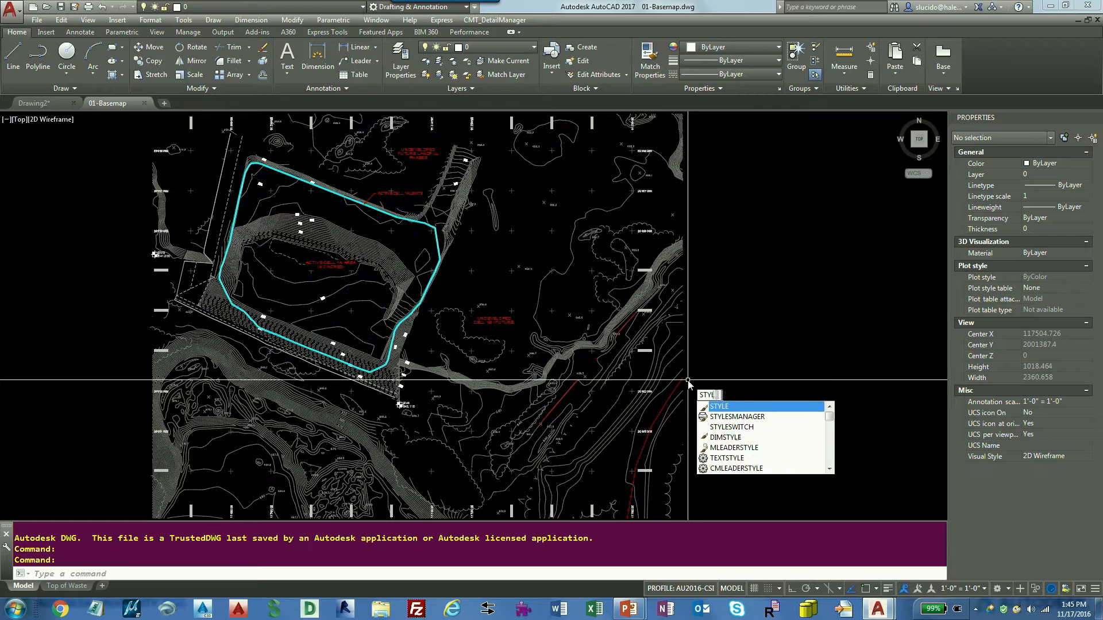
key(Return)
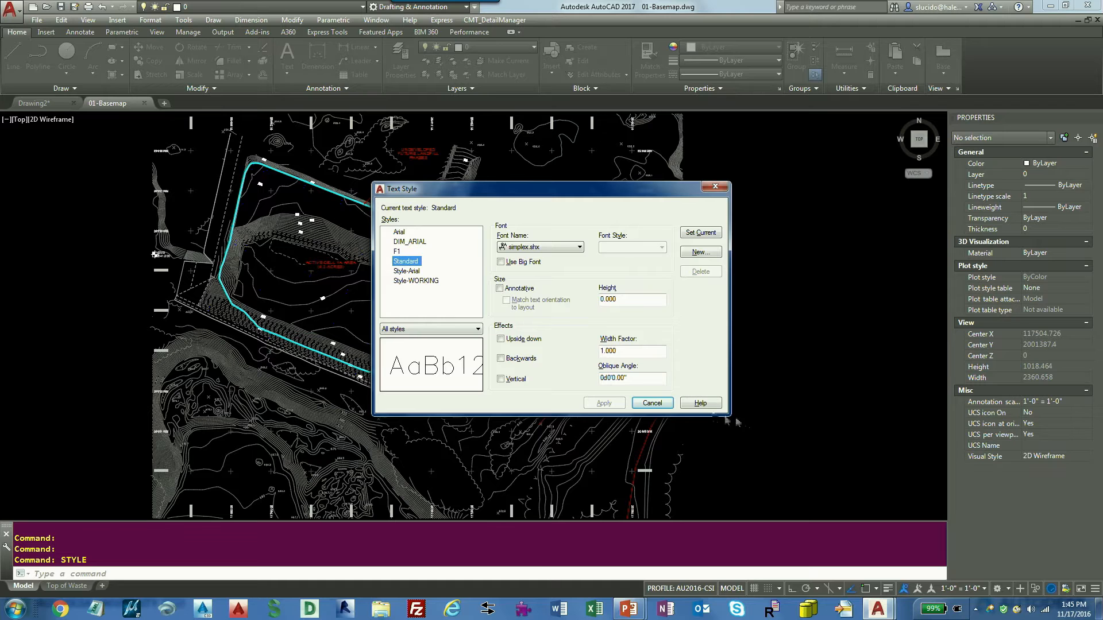
click(651, 403)
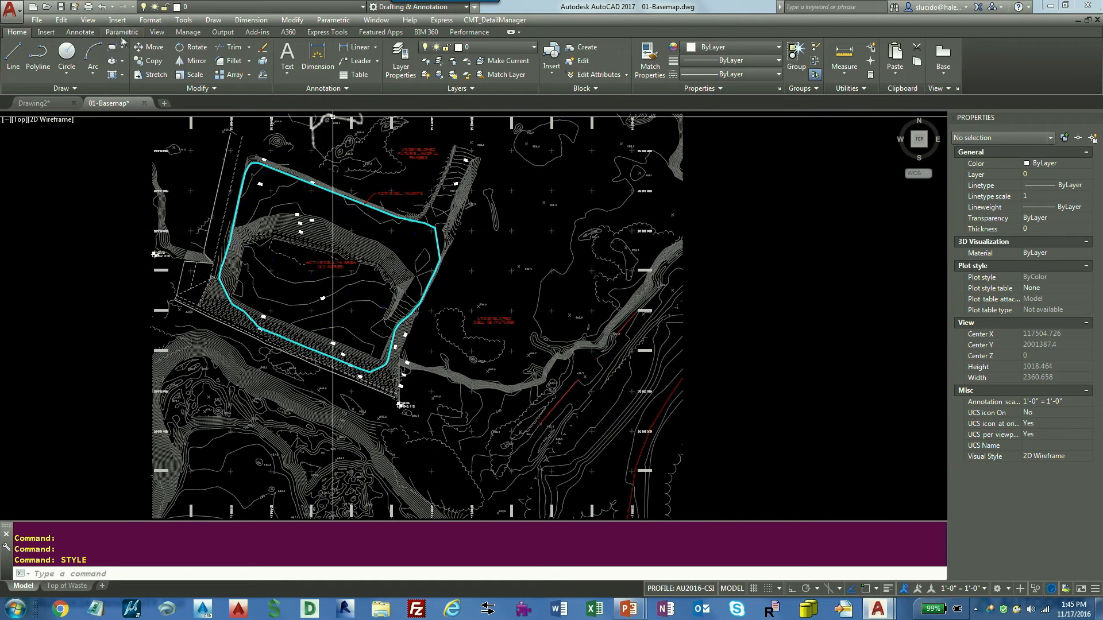
Configure the basemap's CAD standards by associating MY_COMPANY_STANDARD.dws from the 00-My_Standards folder with the drawing.
click(188, 32)
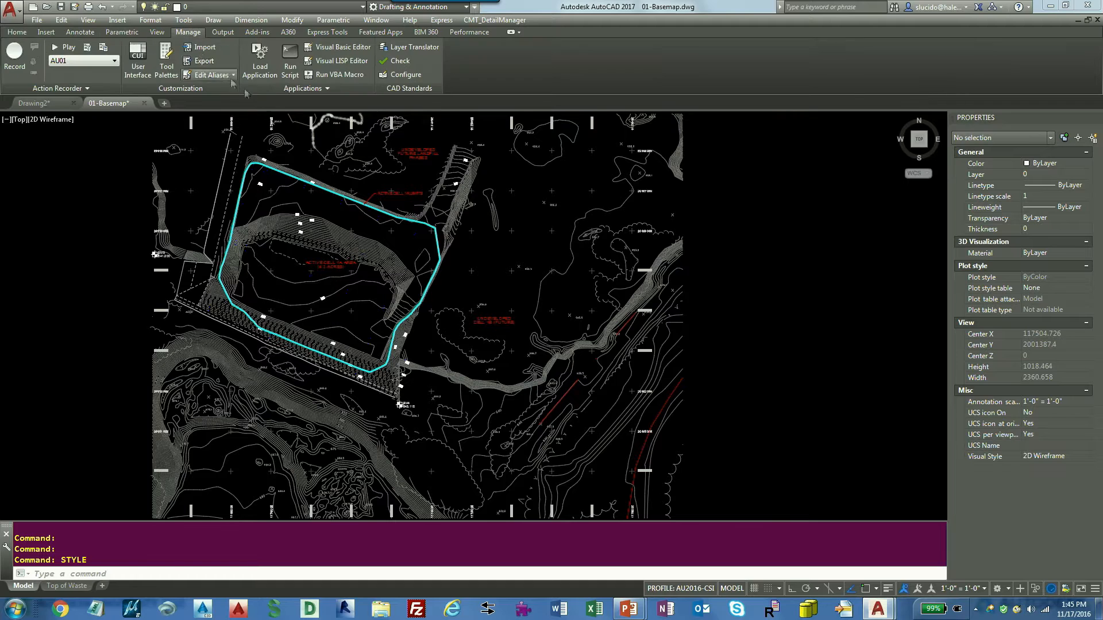
click(406, 76)
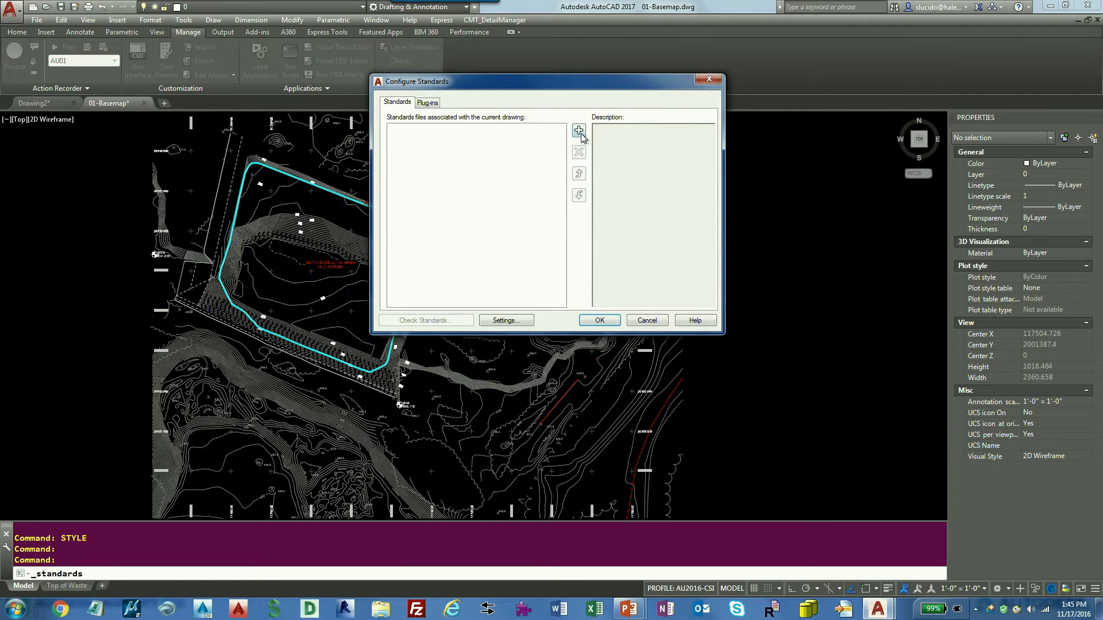
click(579, 131)
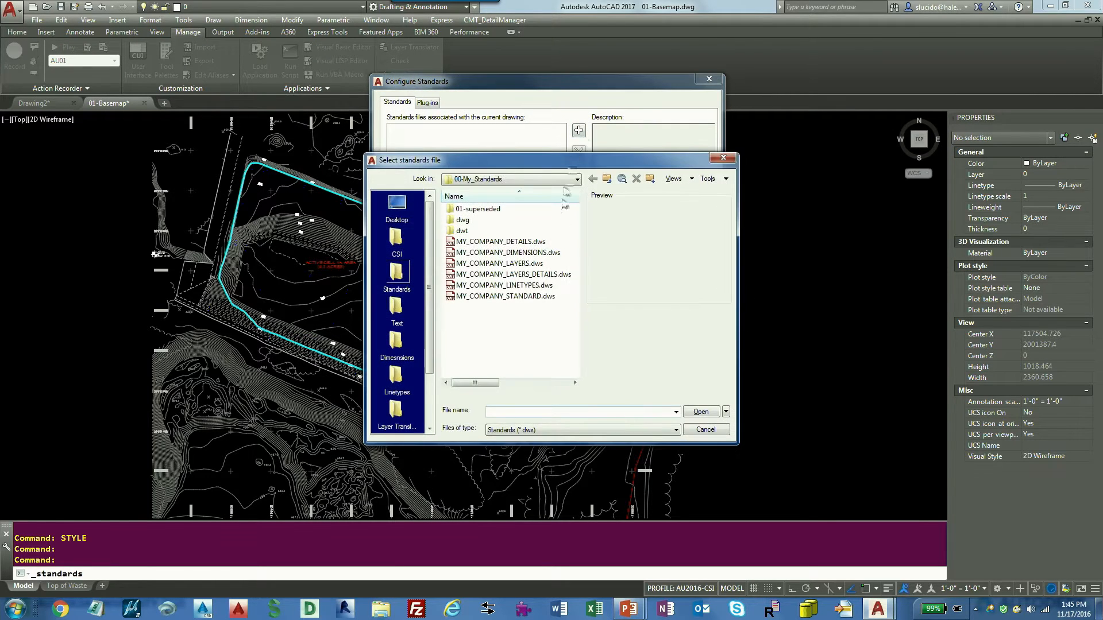
click(540, 296)
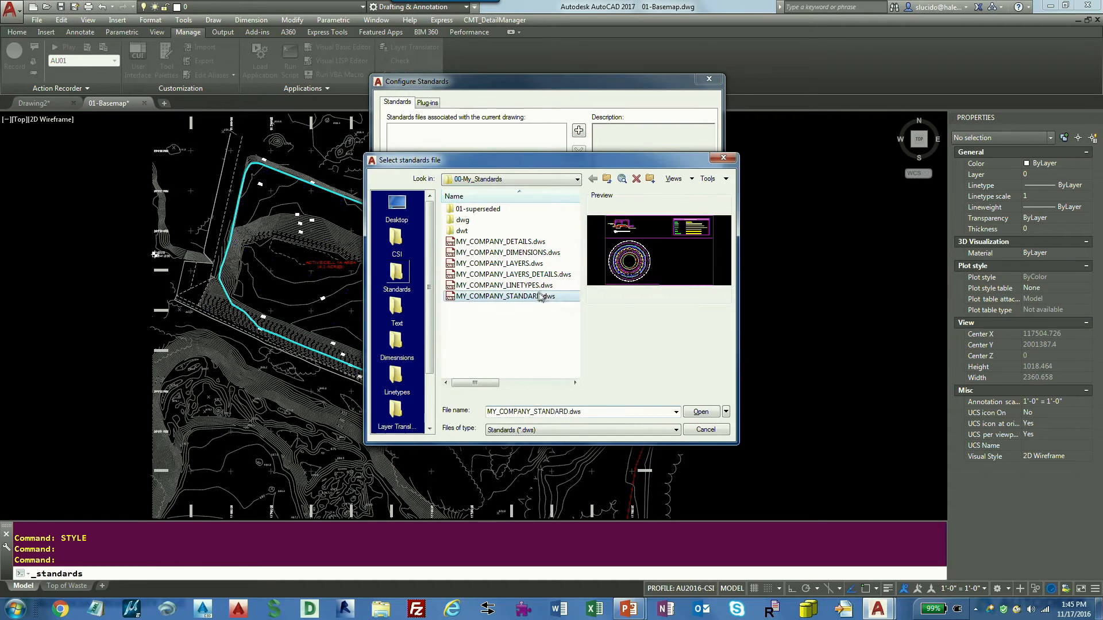
click(701, 413)
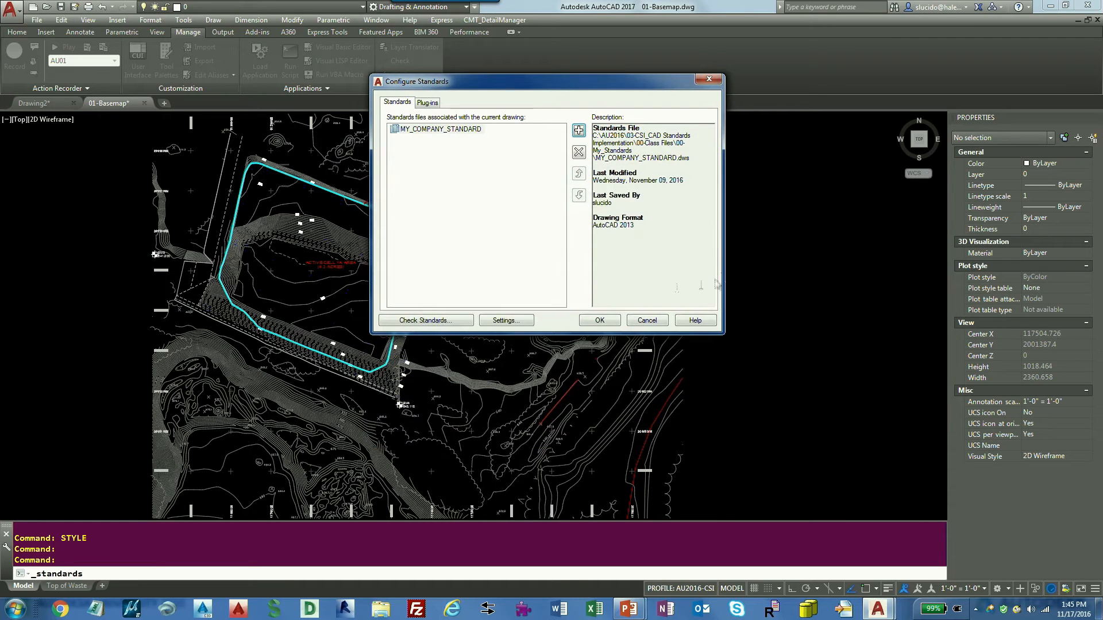
Review the CAD Standards Settings and choose MY_COMPANY_LAYERS.dws as the preferred standards file for replacements.
click(503, 325)
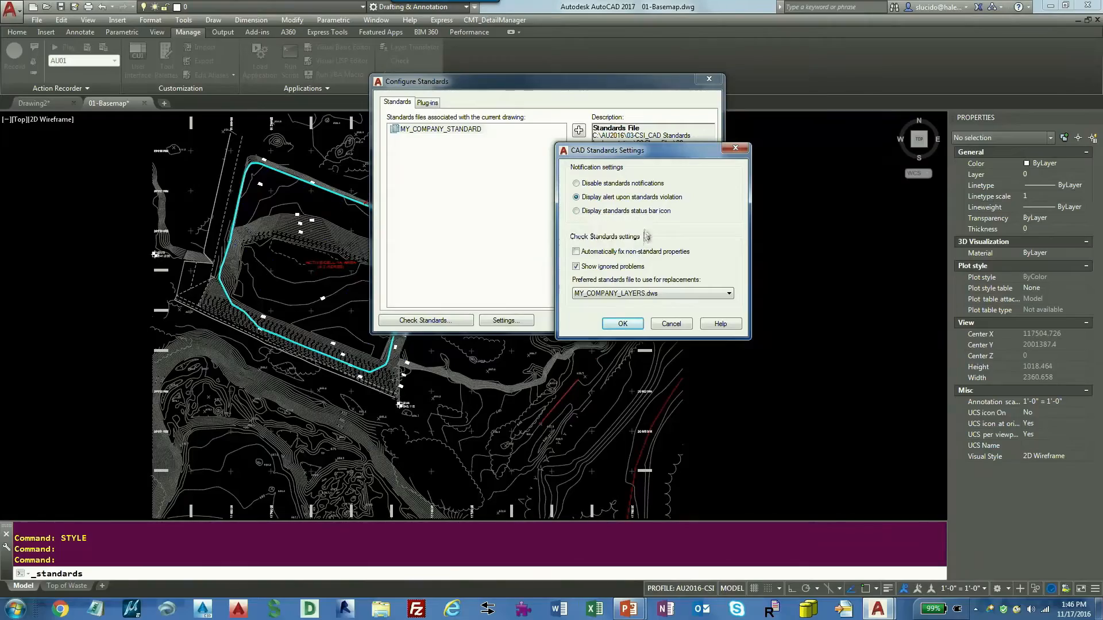
click(638, 296)
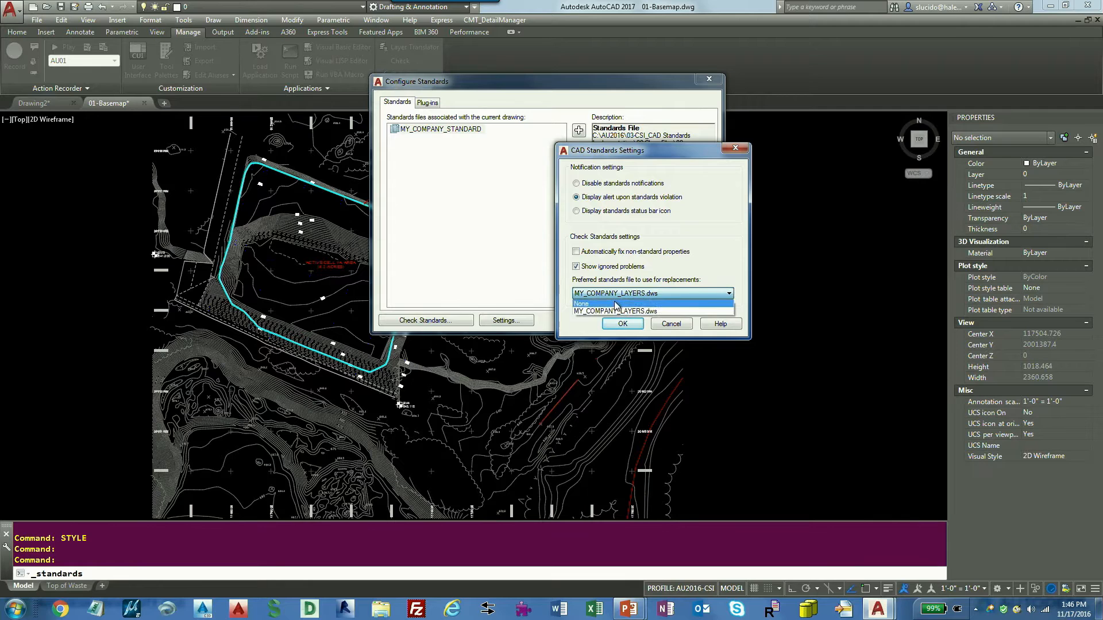
click(620, 303)
click(614, 298)
click(615, 311)
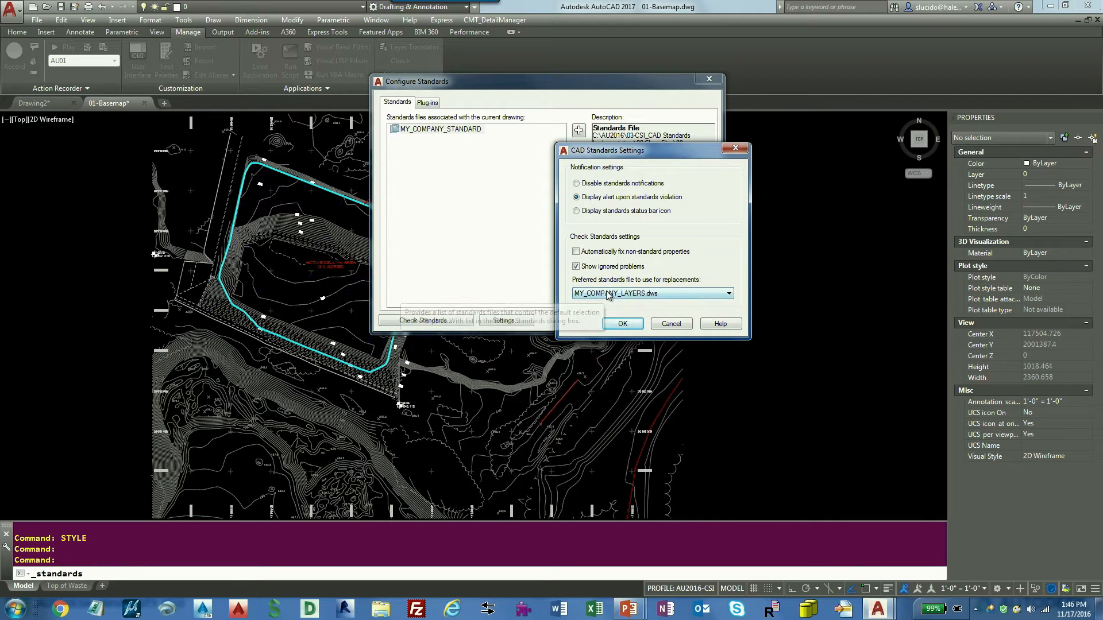
click(623, 323)
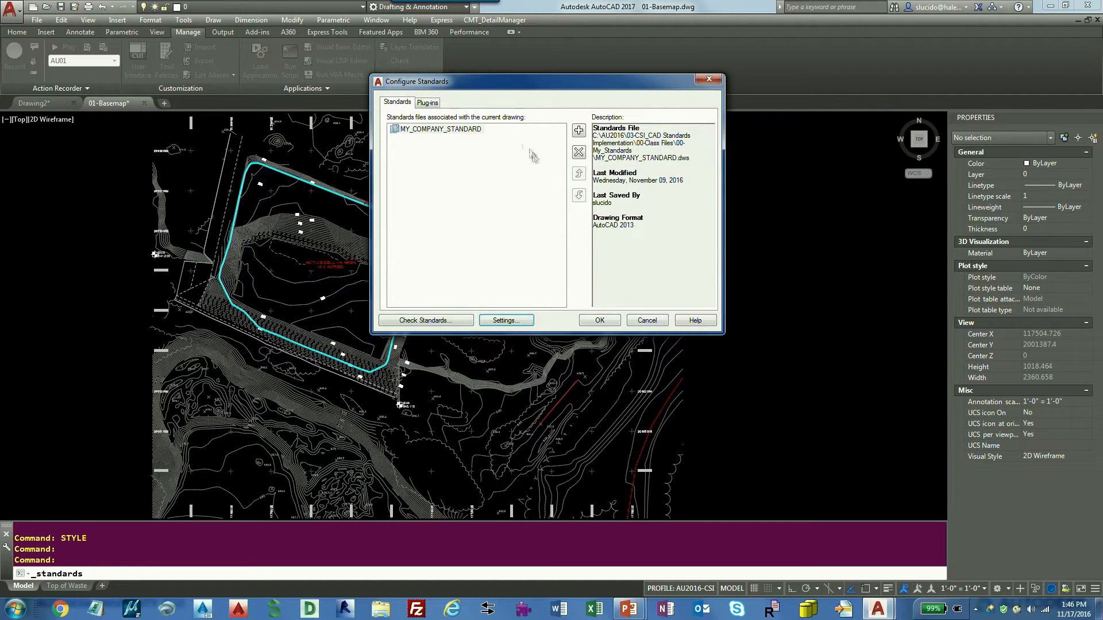
Restrict the standards-checking plug-ins to Text Styles only, turning off the Linetypes check.
click(429, 103)
click(424, 158)
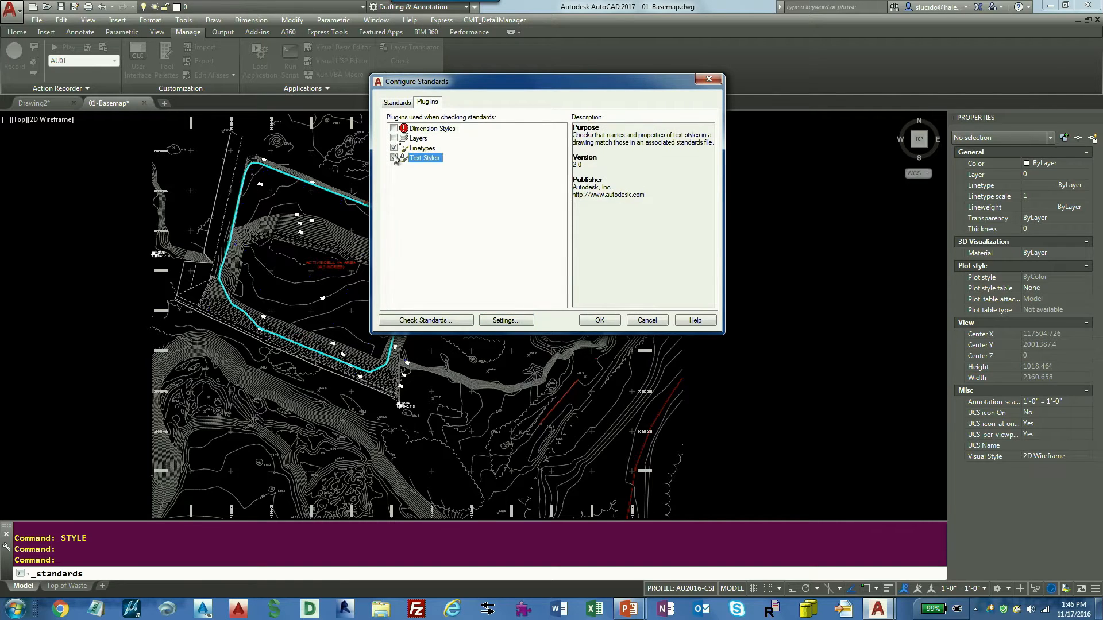
click(394, 148)
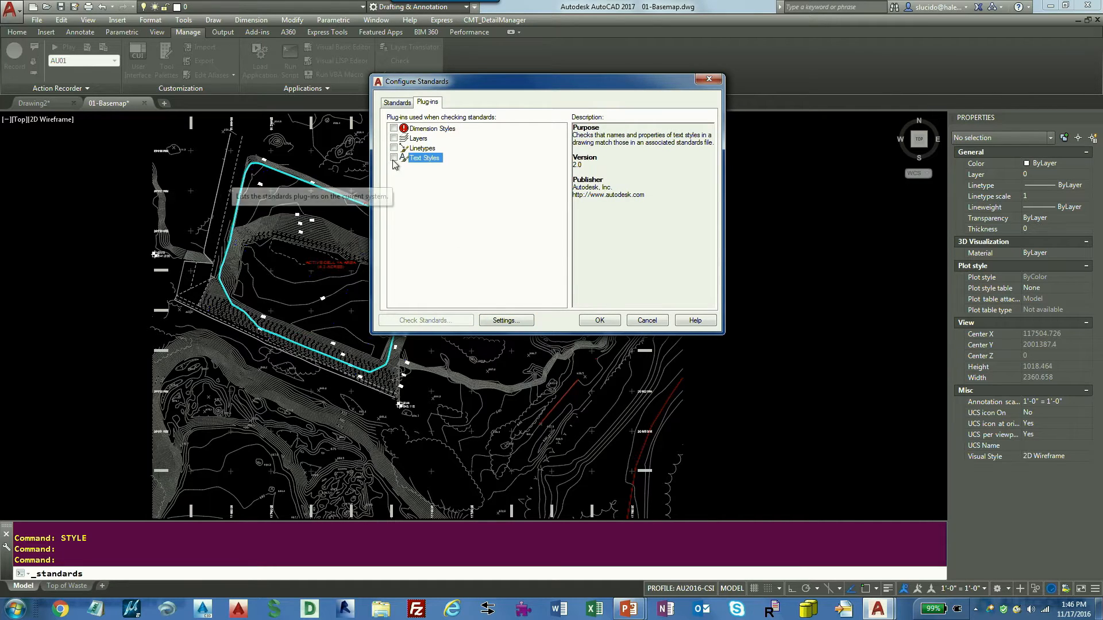
click(394, 158)
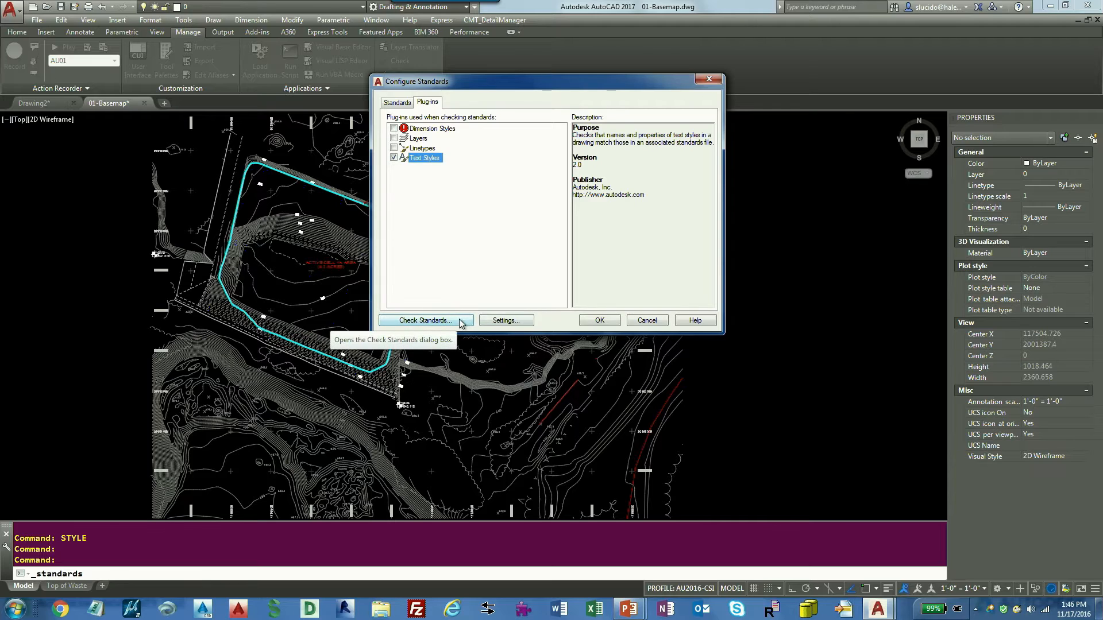
Run the standards check on the 01-Basemap drawing and resize the Check Standards window to review the first flagged text style and its replacements.
click(460, 322)
drag(842, 26, 504, 12)
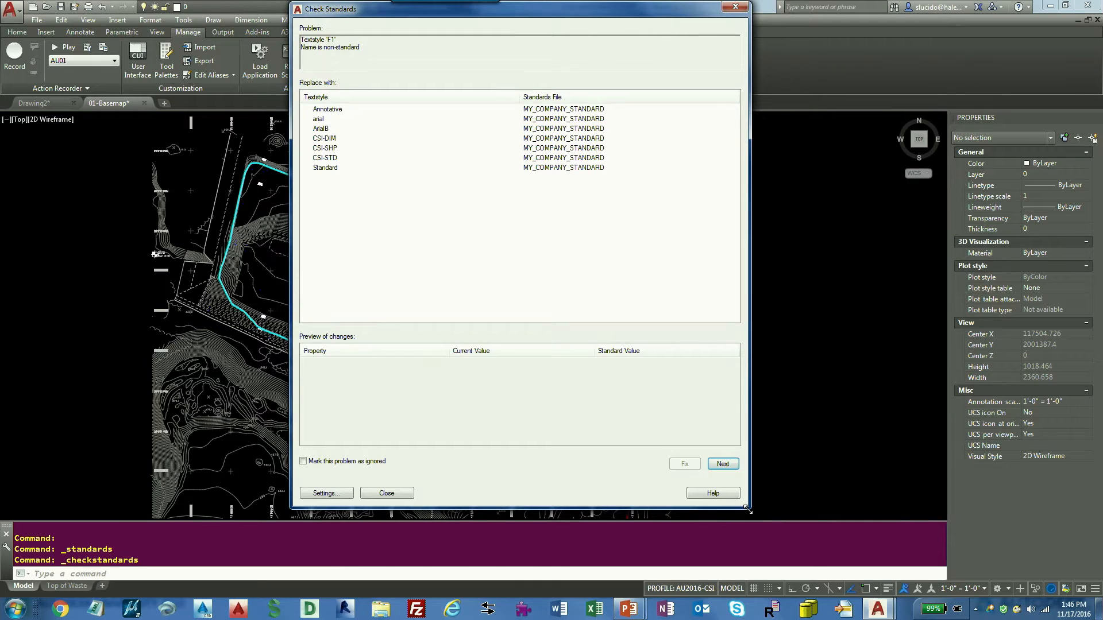
drag(747, 508, 748, 359)
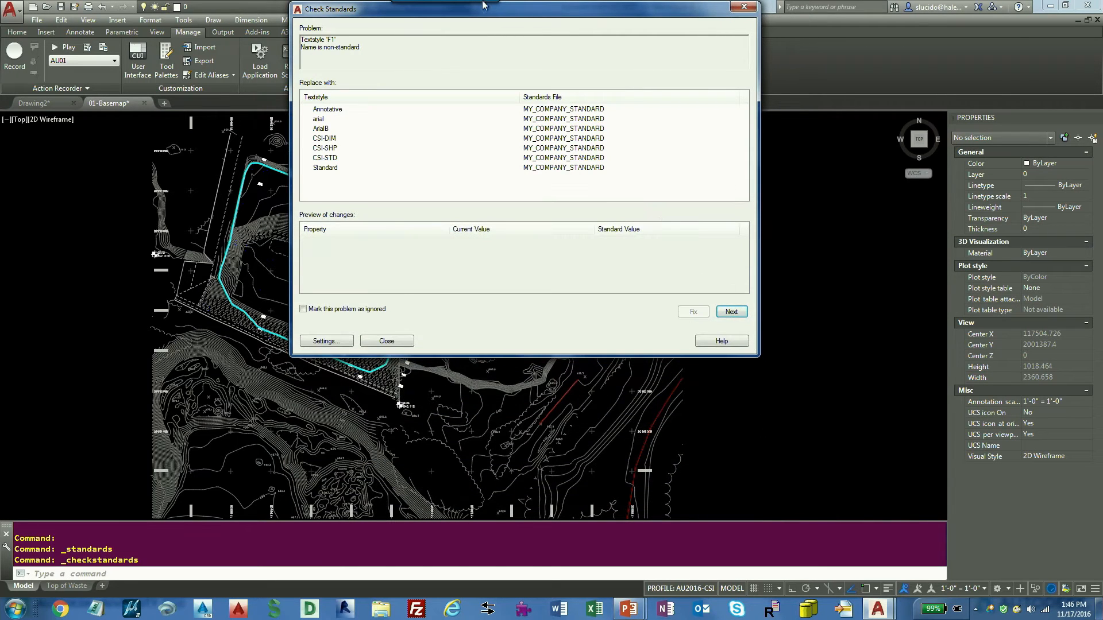
drag(498, 14, 583, 135)
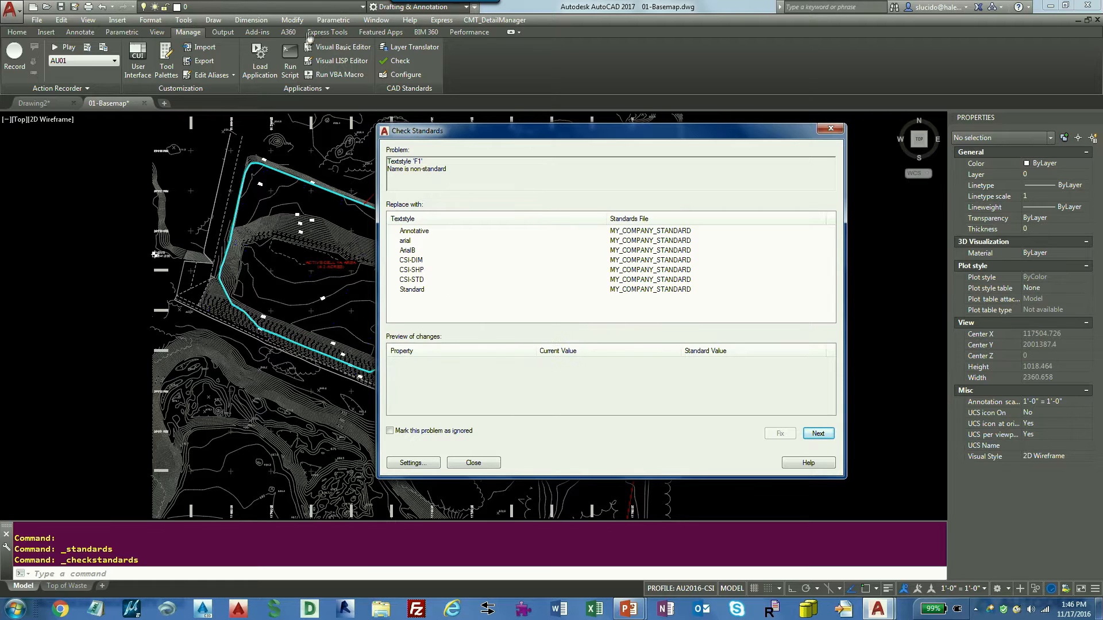
mouse_move(469, 163)
mouse_down()
mouse_move(379, 152)
mouse_move(480, 181)
mouse_move(468, 165)
mouse_up()
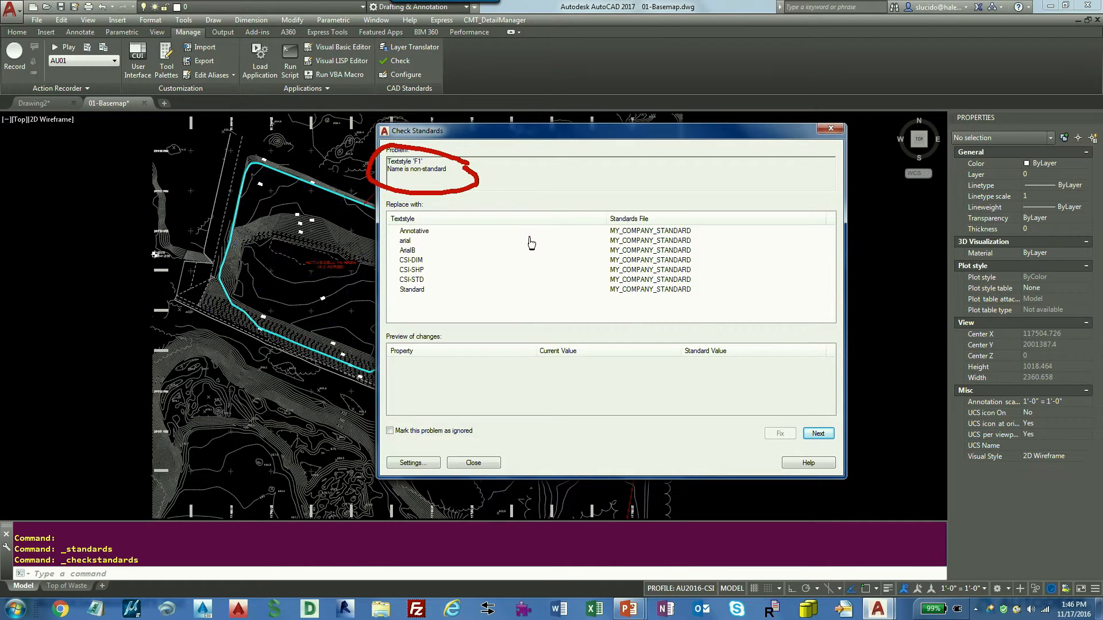
mouse_move(524, 198)
mouse_down()
mouse_move(465, 276)
mouse_move(484, 287)
mouse_up()
key(Escape)
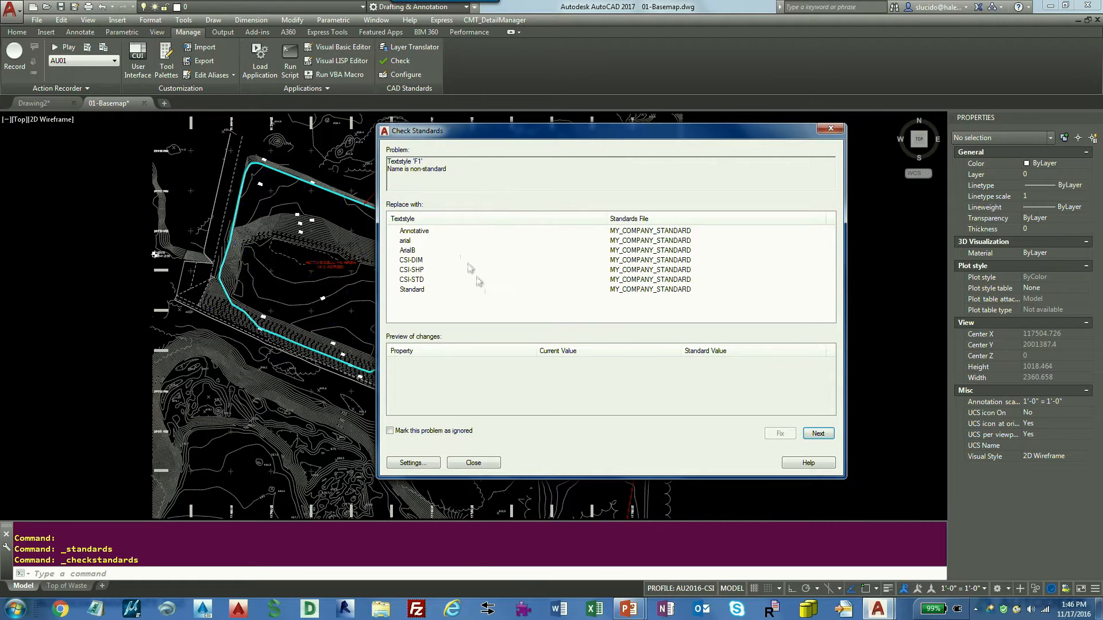
Replace the non-standard text style F1 and the next flagged style with the arial style from MY_COMPANY_STANDARD.
click(413, 242)
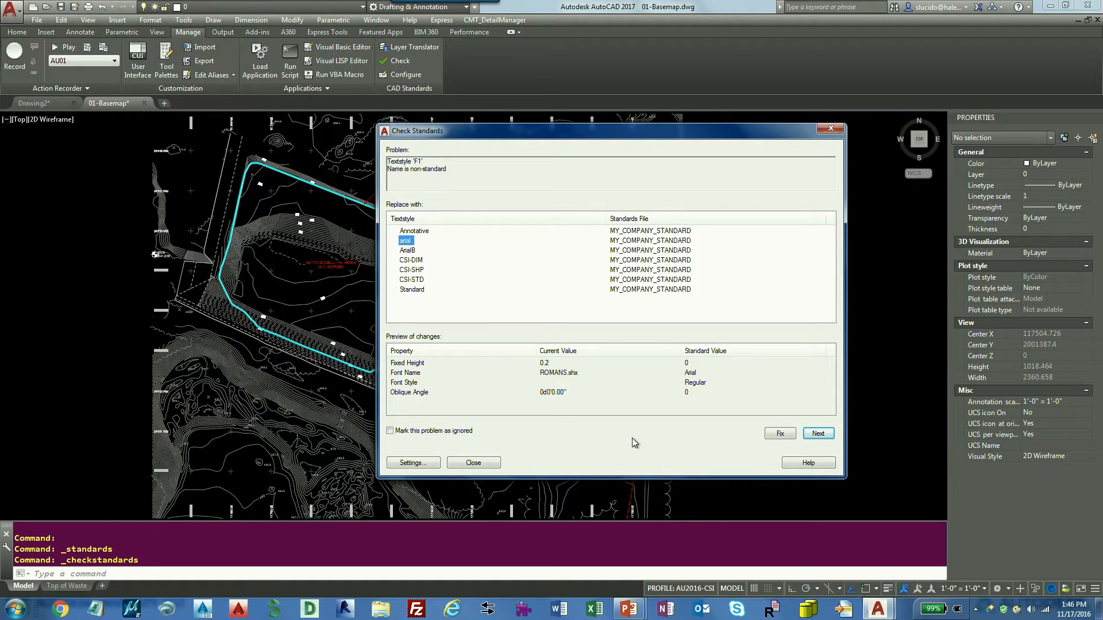
mouse_move(596, 345)
mouse_down()
mouse_move(577, 339)
mouse_move(513, 378)
mouse_move(593, 412)
mouse_move(590, 350)
mouse_up()
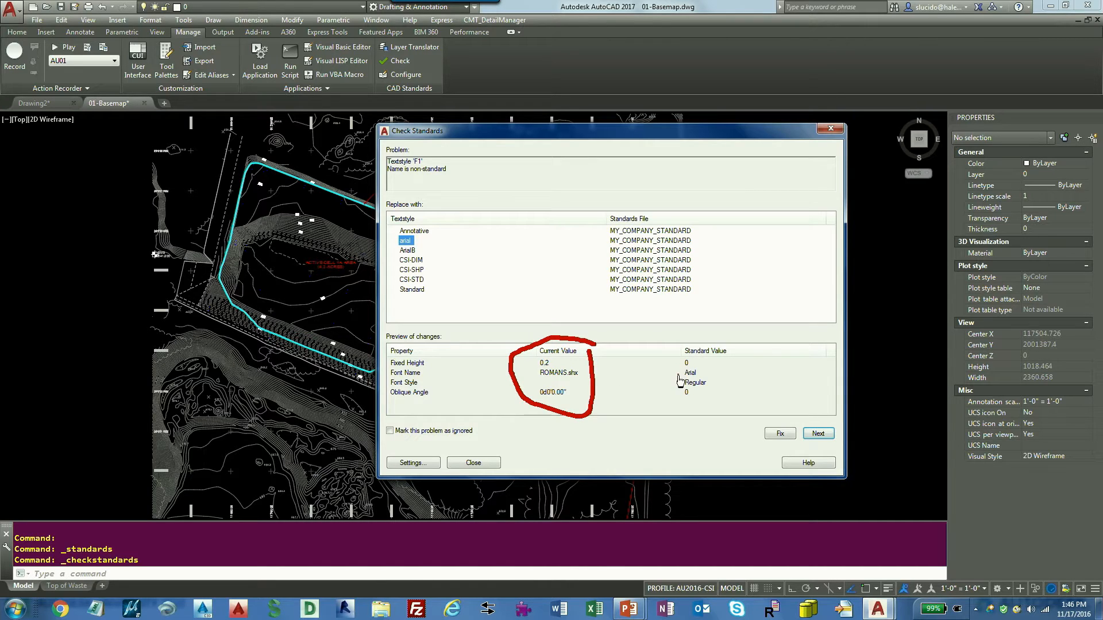
click(780, 433)
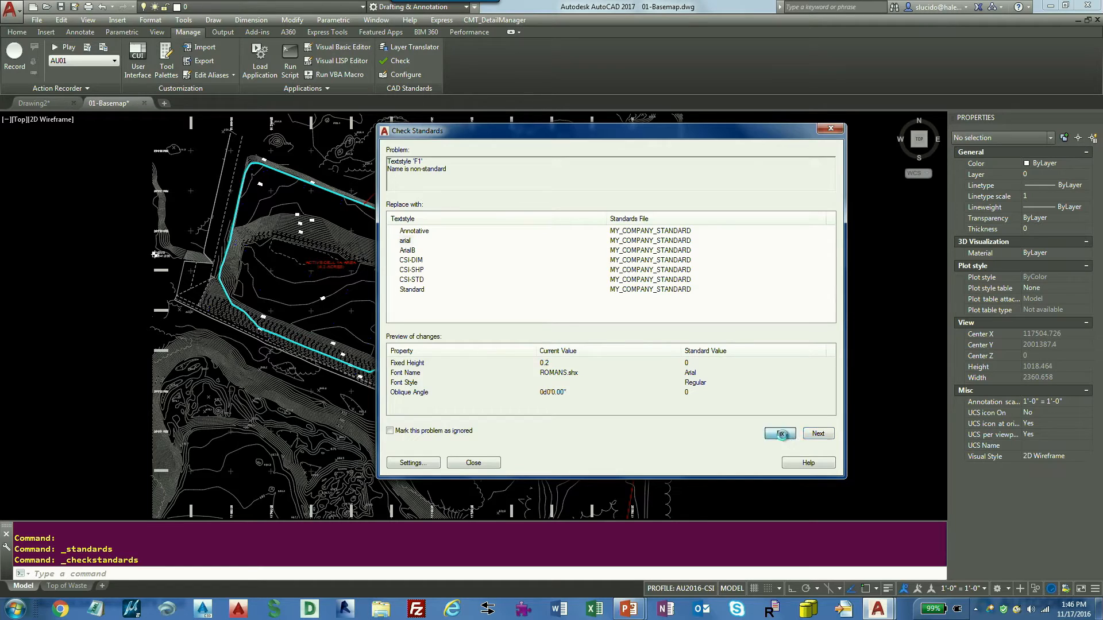
click(405, 241)
click(780, 434)
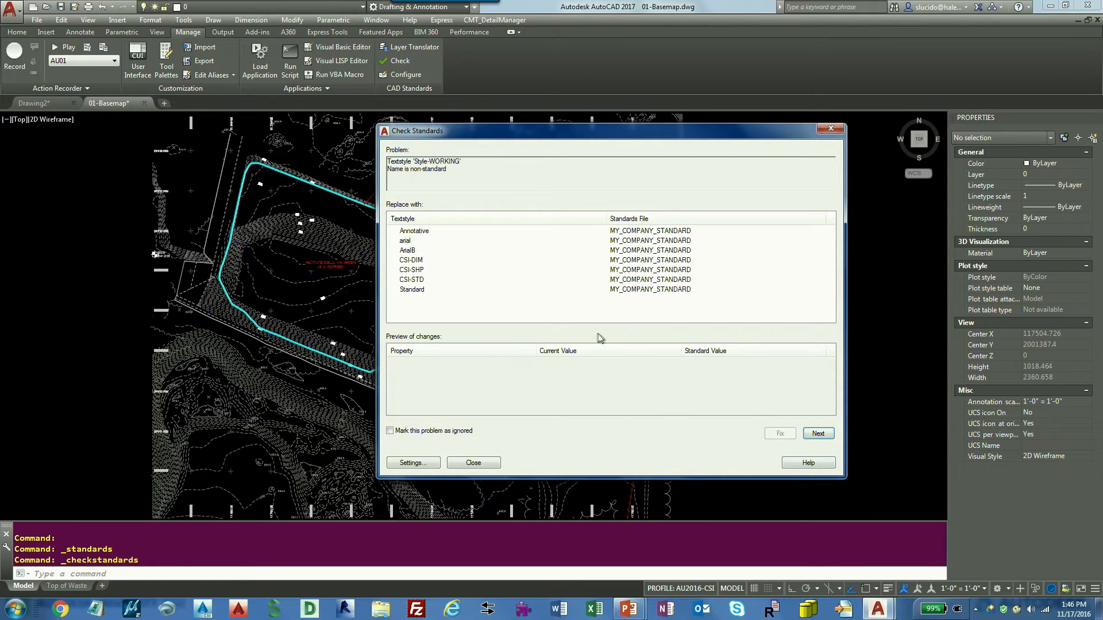
Work through the remaining non-standard text styles, replacing DIM_ARIAL with CSI-DIM, and open the drawing's text style list for review.
click(408, 241)
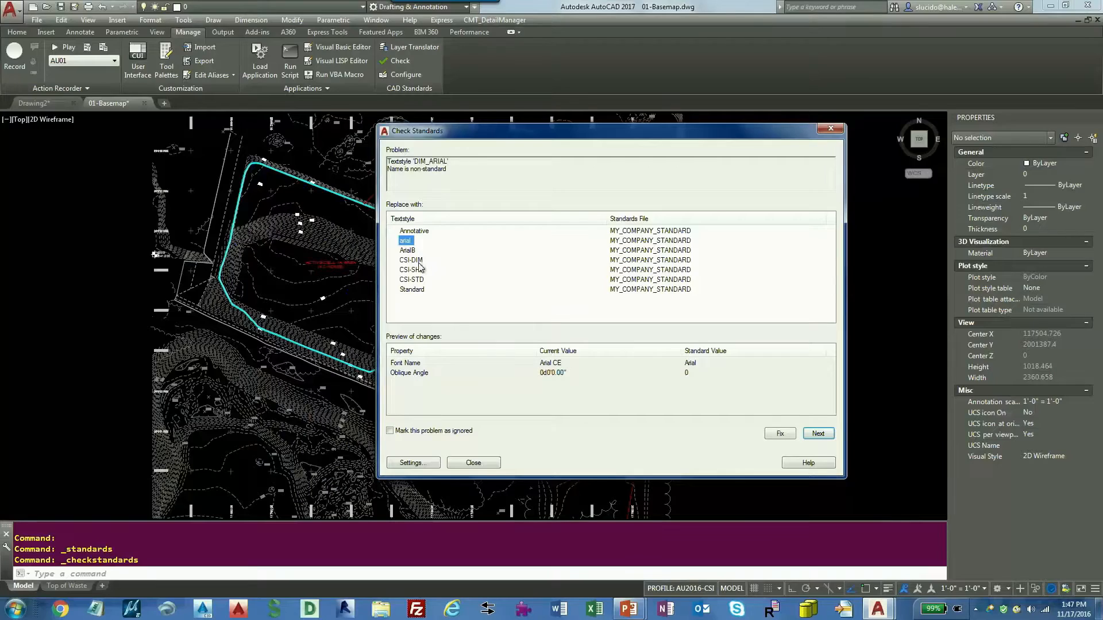
click(418, 261)
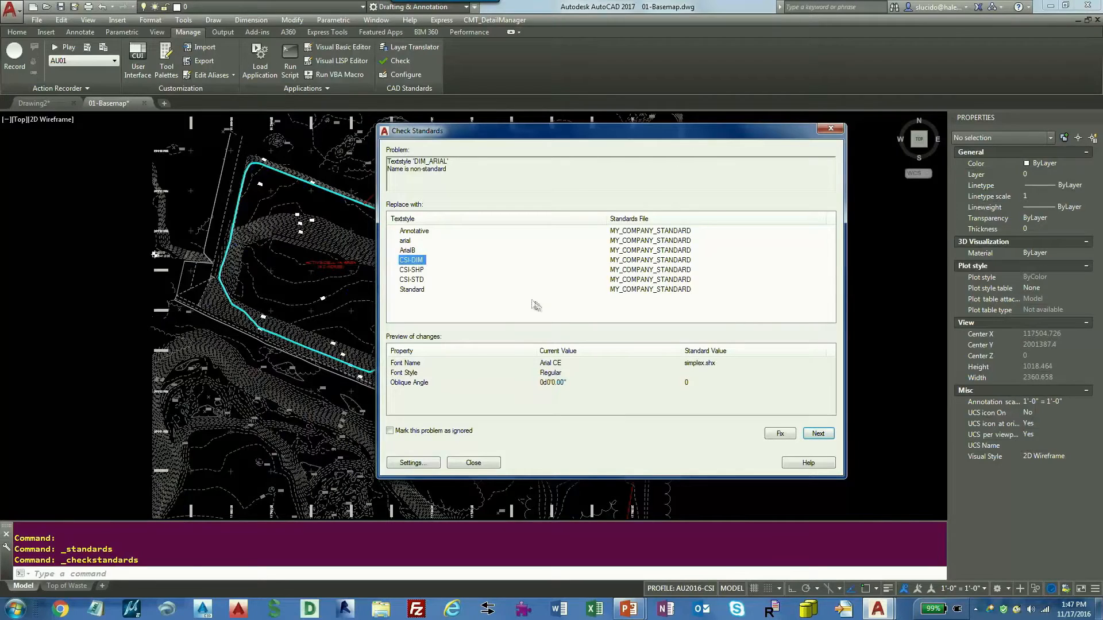
click(780, 434)
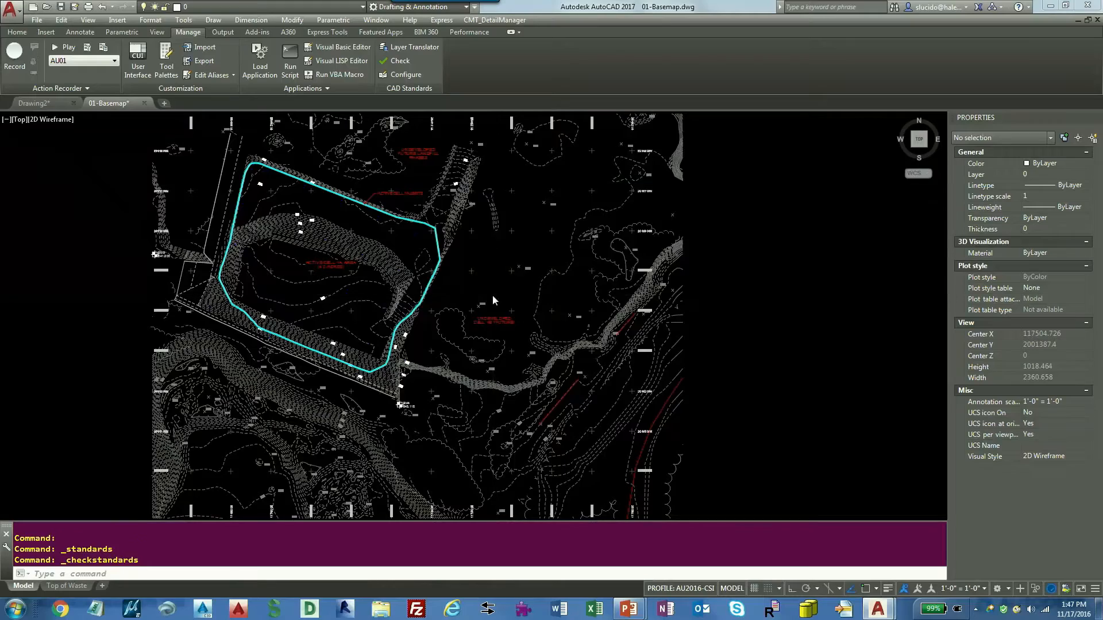
text(st)
key(Return)
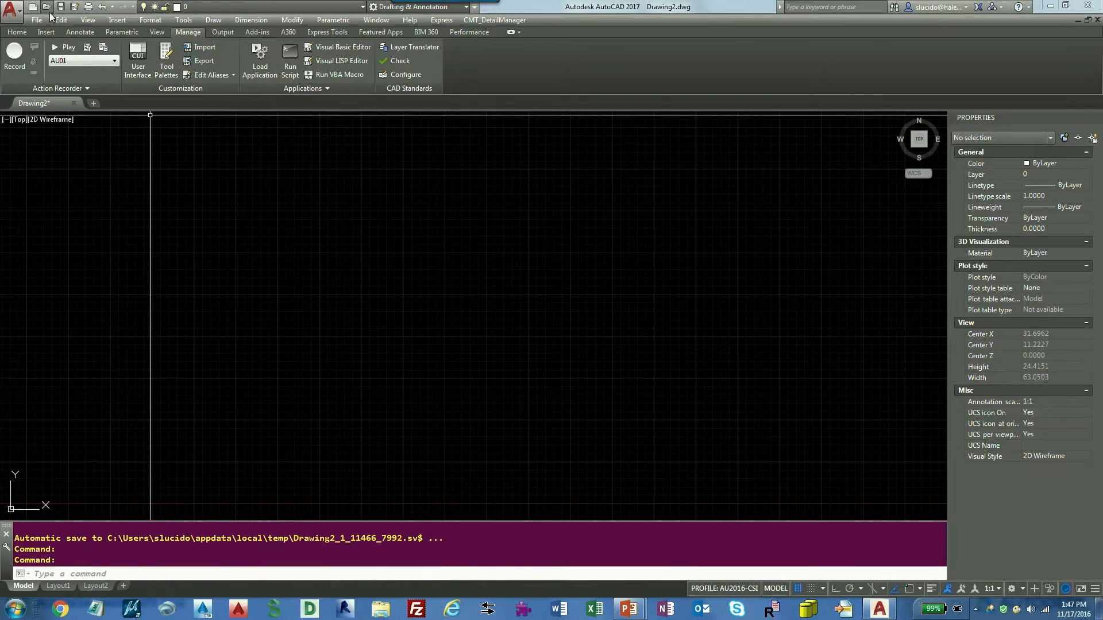
Open 01-Dimensions.dwg from the 02-Dimension_Styles folder.
click(47, 6)
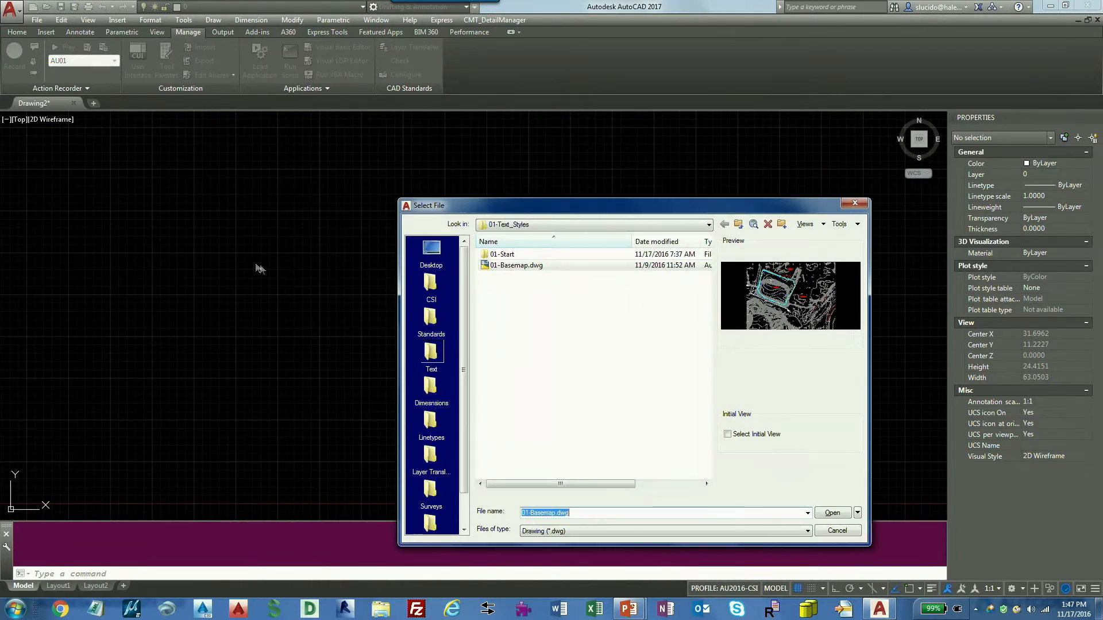
click(520, 265)
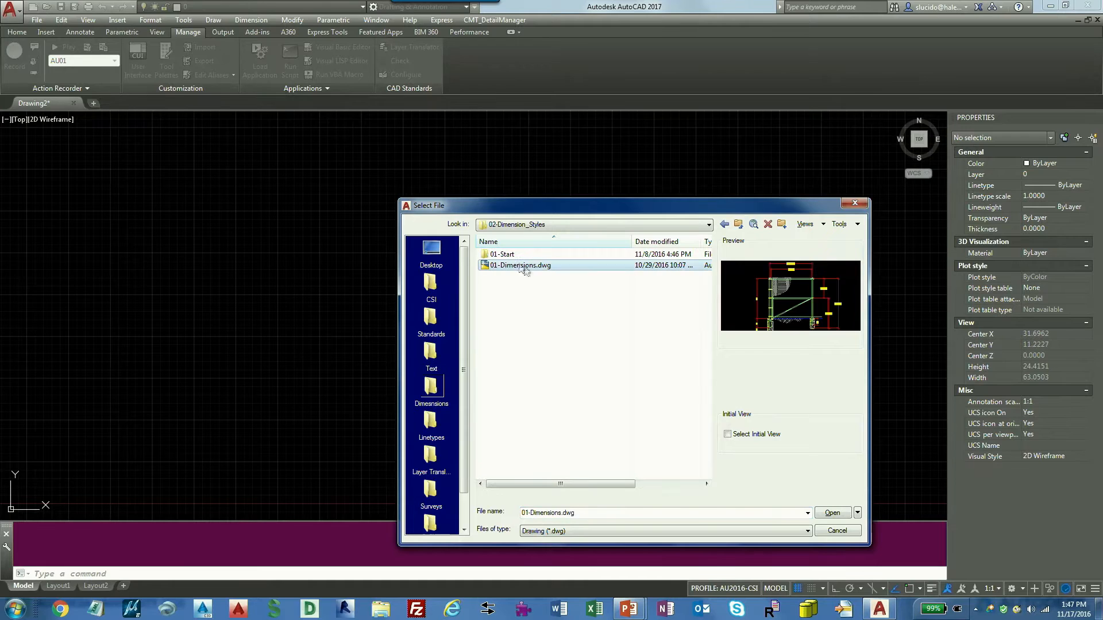
click(830, 513)
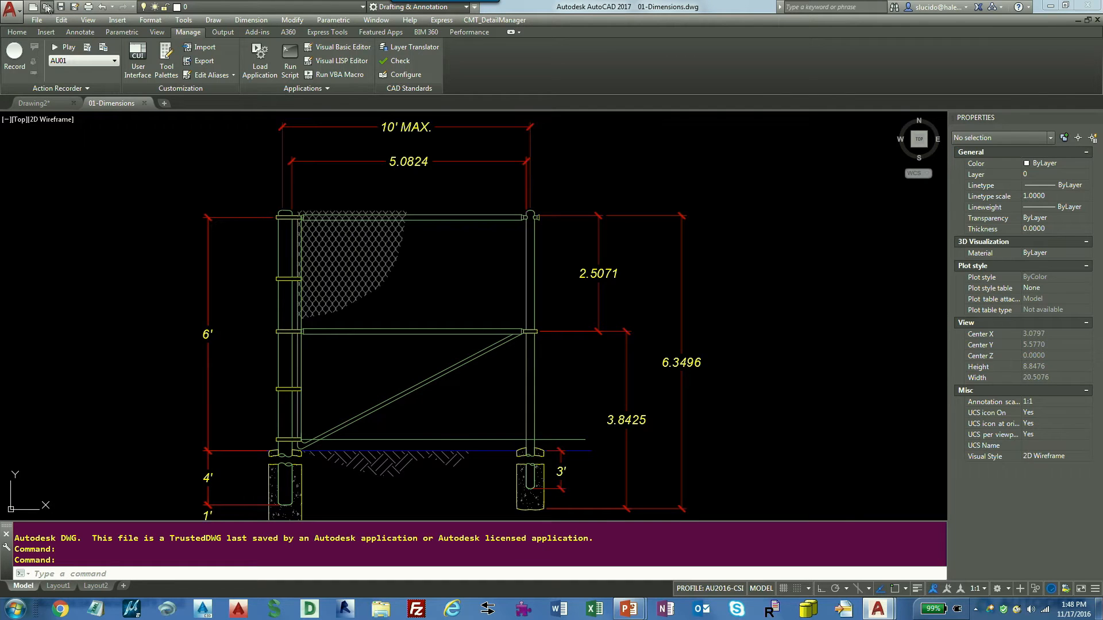
Open MY_COMPANY_DIMENSIONS.dwg from the dwg folder of 00-My_Standards, compare its dimensions with those in 01-Dimensions, and close it.
click(47, 7)
click(456, 338)
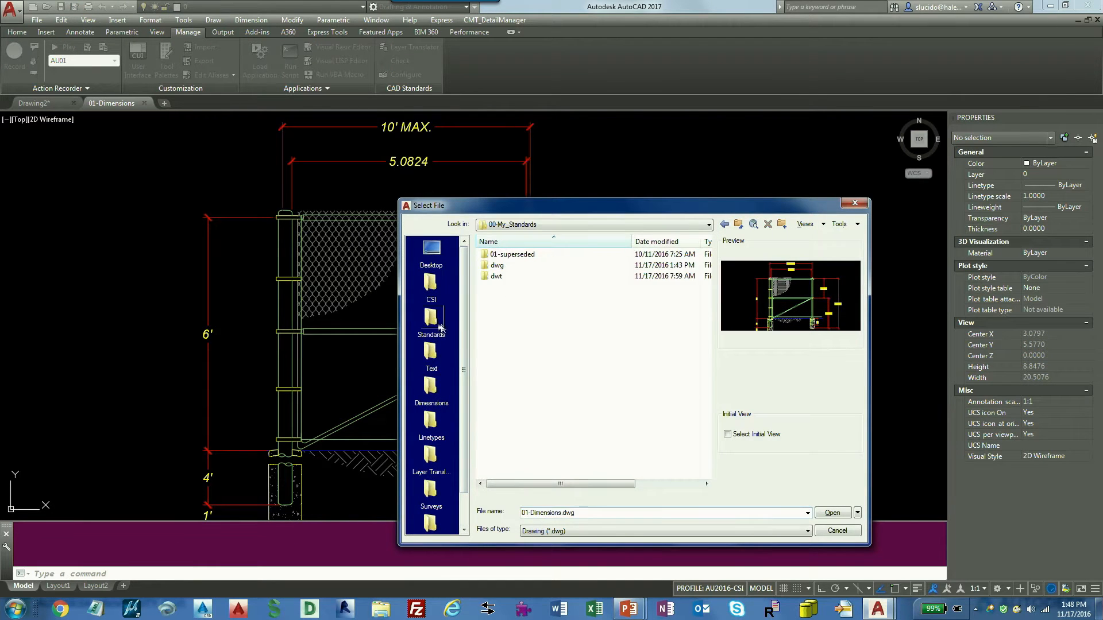
double_click(499, 265)
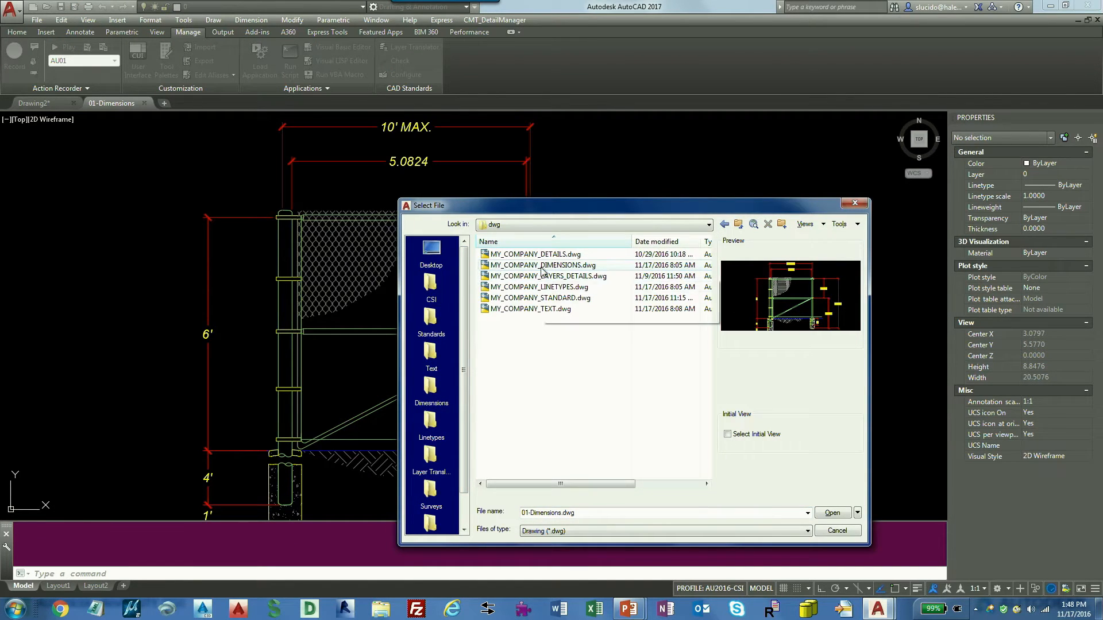
click(545, 266)
click(834, 516)
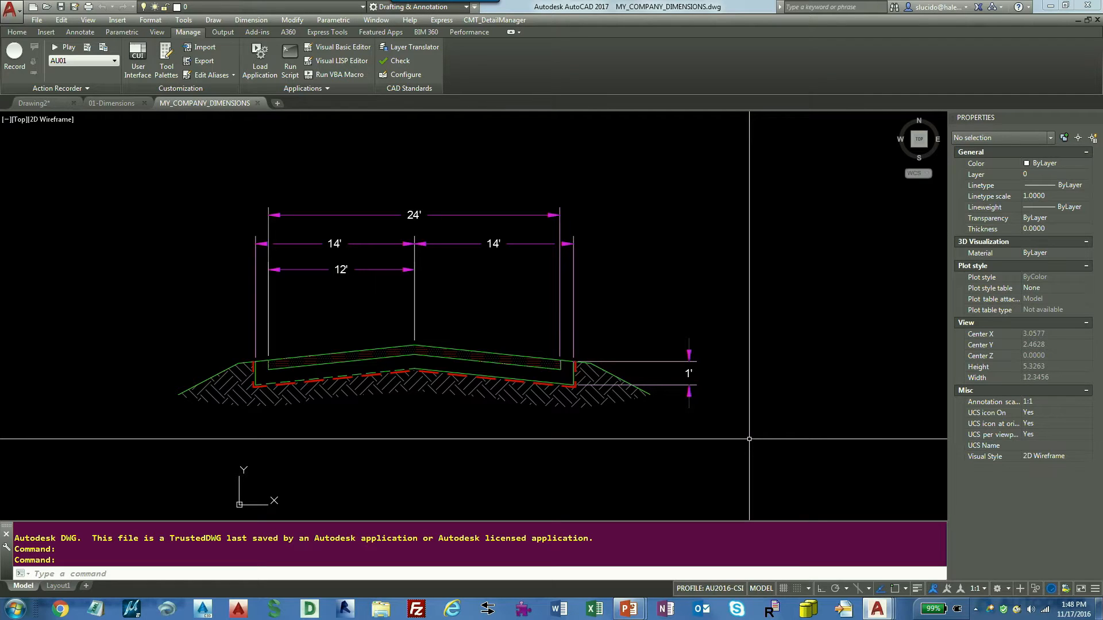
click(116, 104)
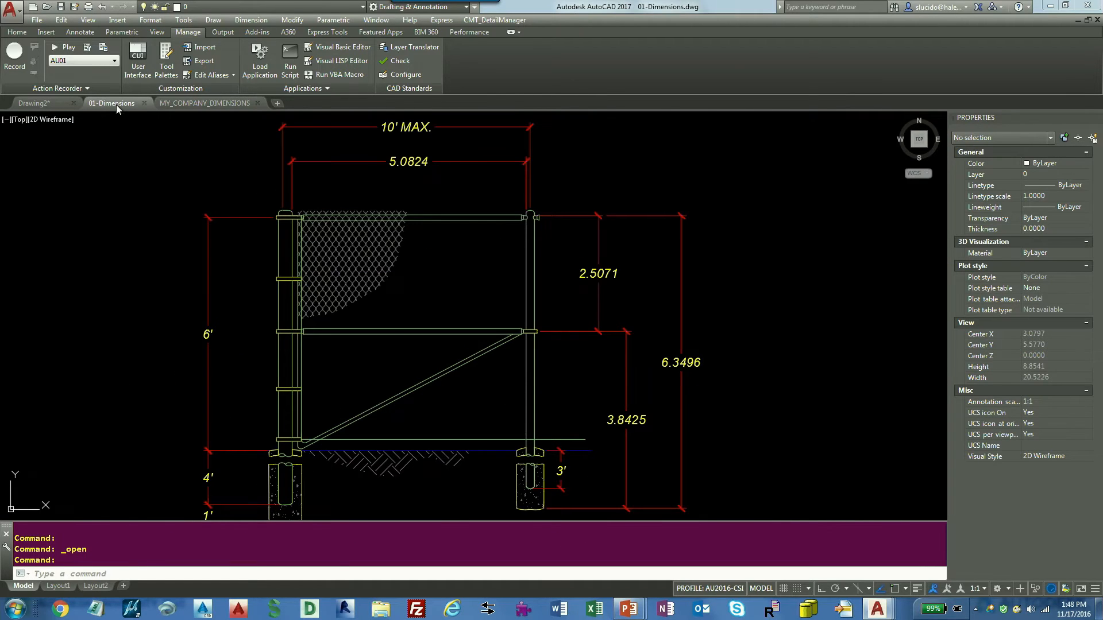
click(257, 104)
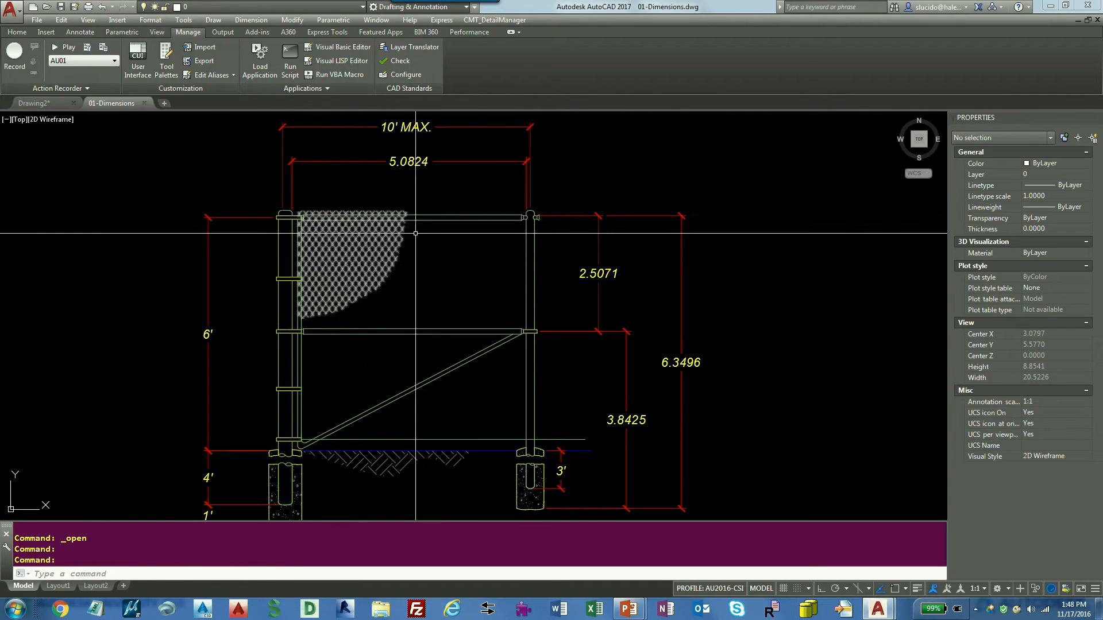
Configure the 01-Dimensions standards with MY_COMPANY_DIMENSIONS and check only Dimension Styles, turning off the Text Styles plug-in.
click(414, 84)
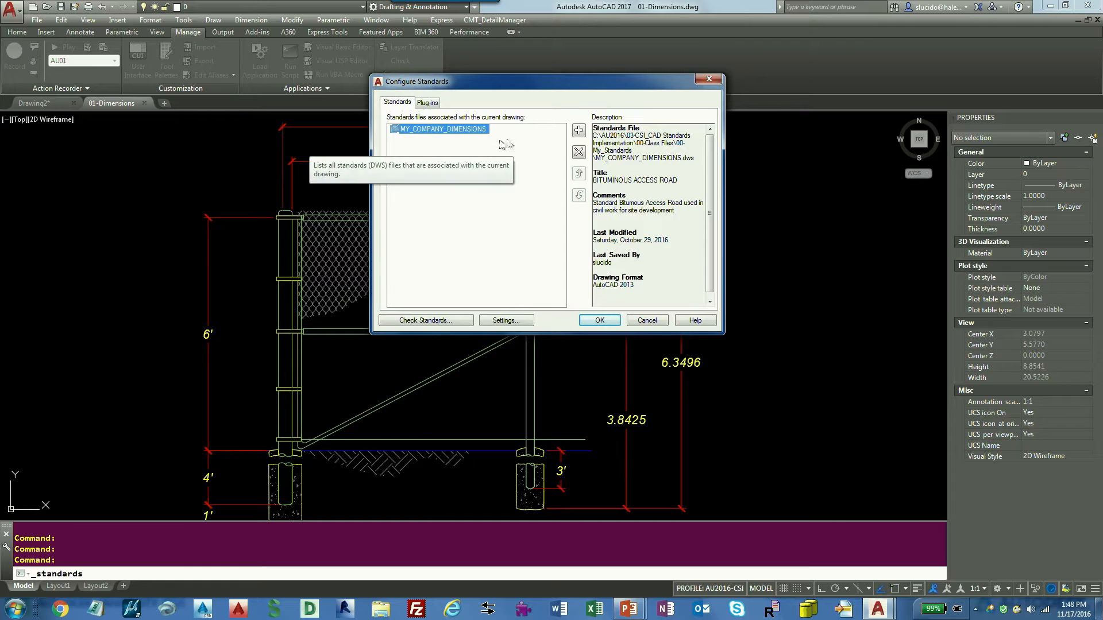
click(427, 104)
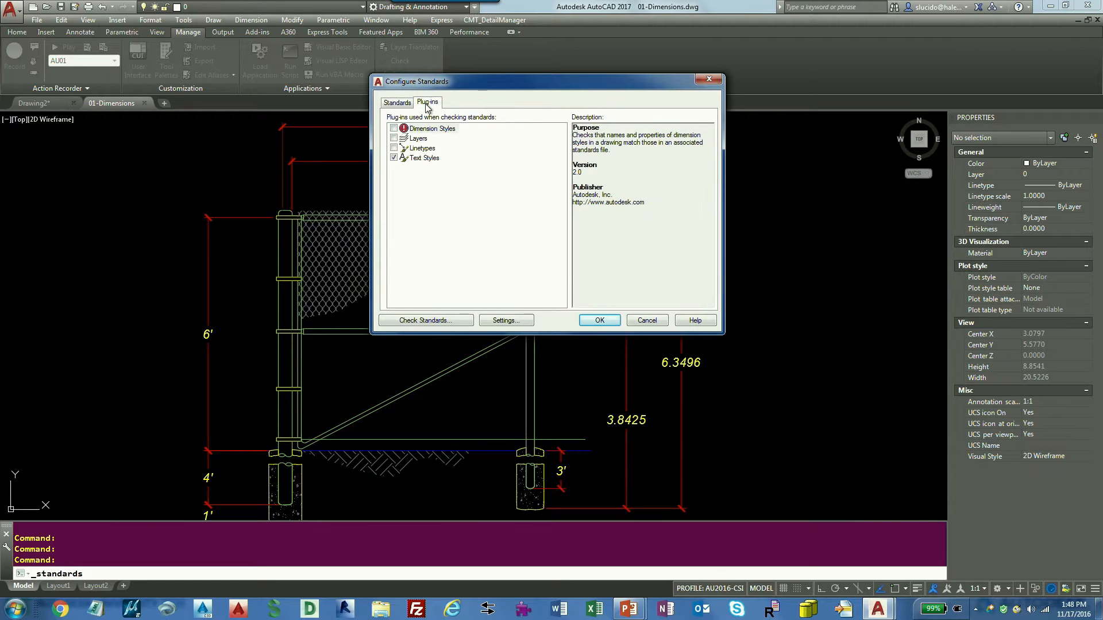
click(394, 159)
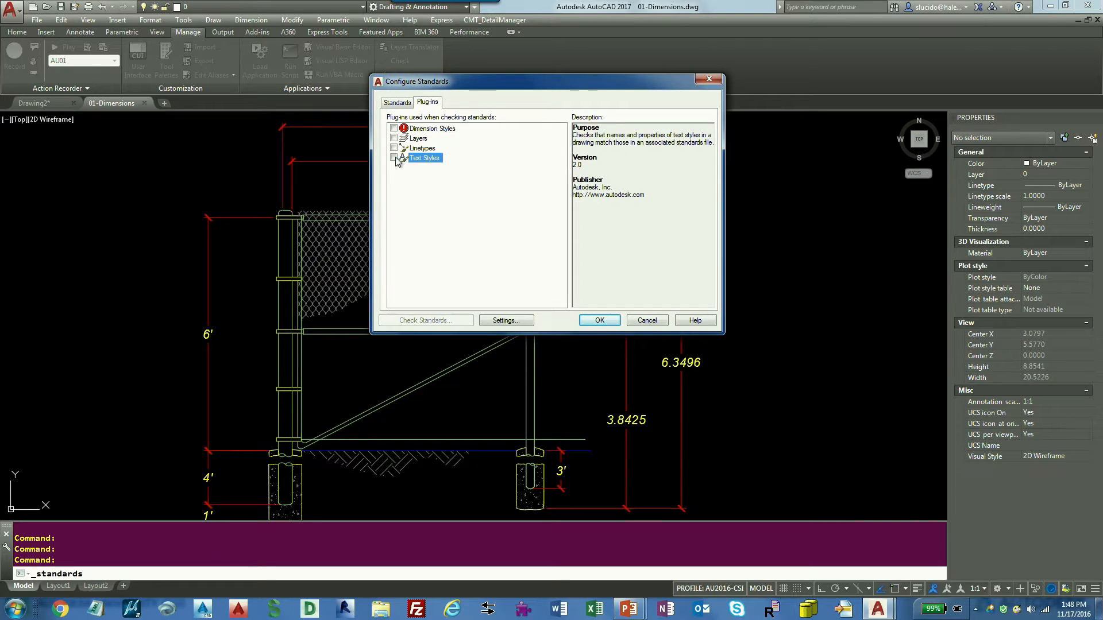
click(394, 130)
drag(543, 87, 884, 77)
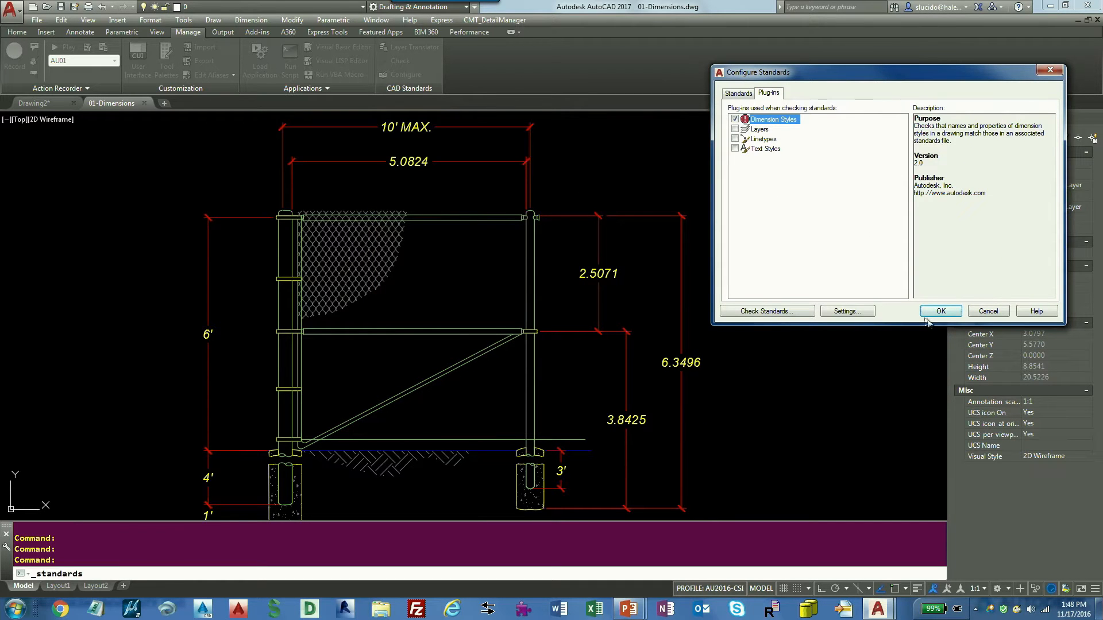
click(940, 312)
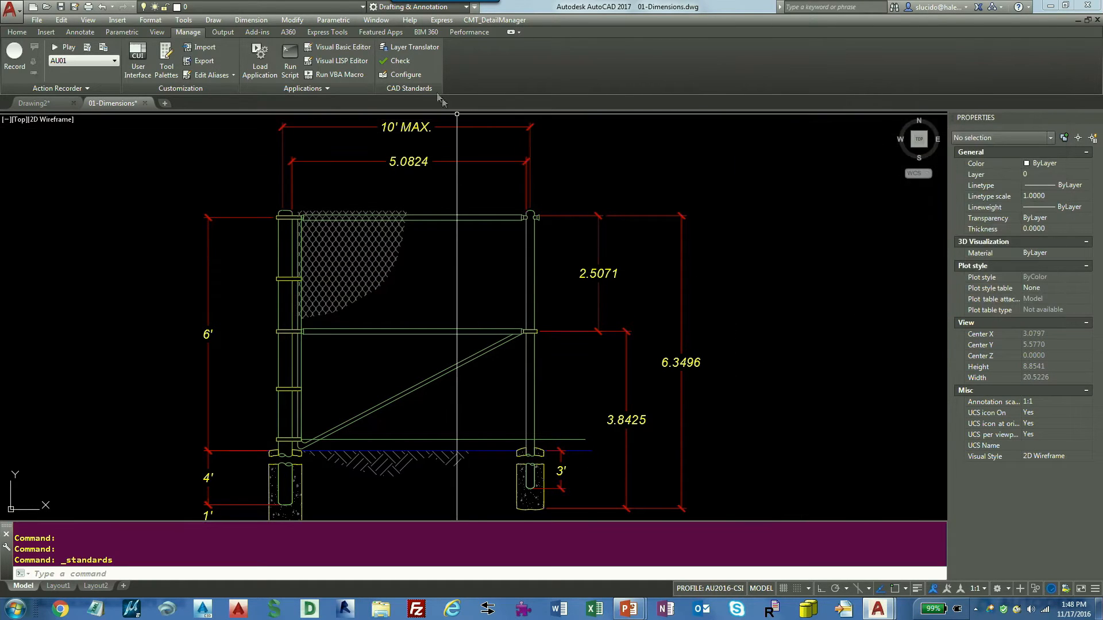
Check 01-Dimensions against its standards, review the property changes and check settings, and replace the MY OWN STANDARD dimension style with AU-STD.
click(400, 61)
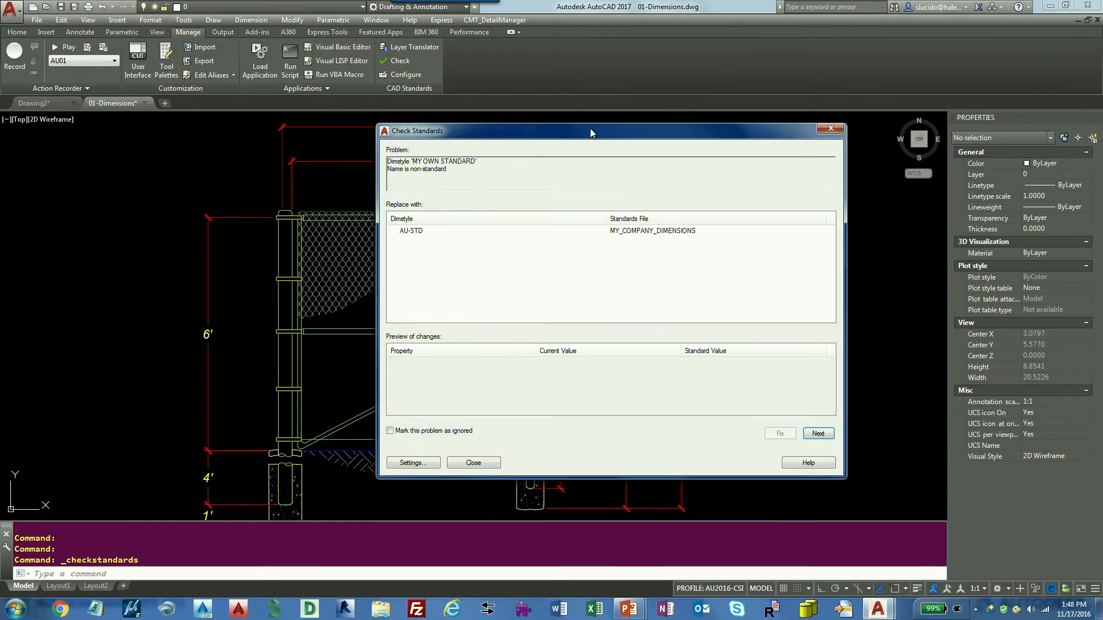
drag(590, 134, 818, 76)
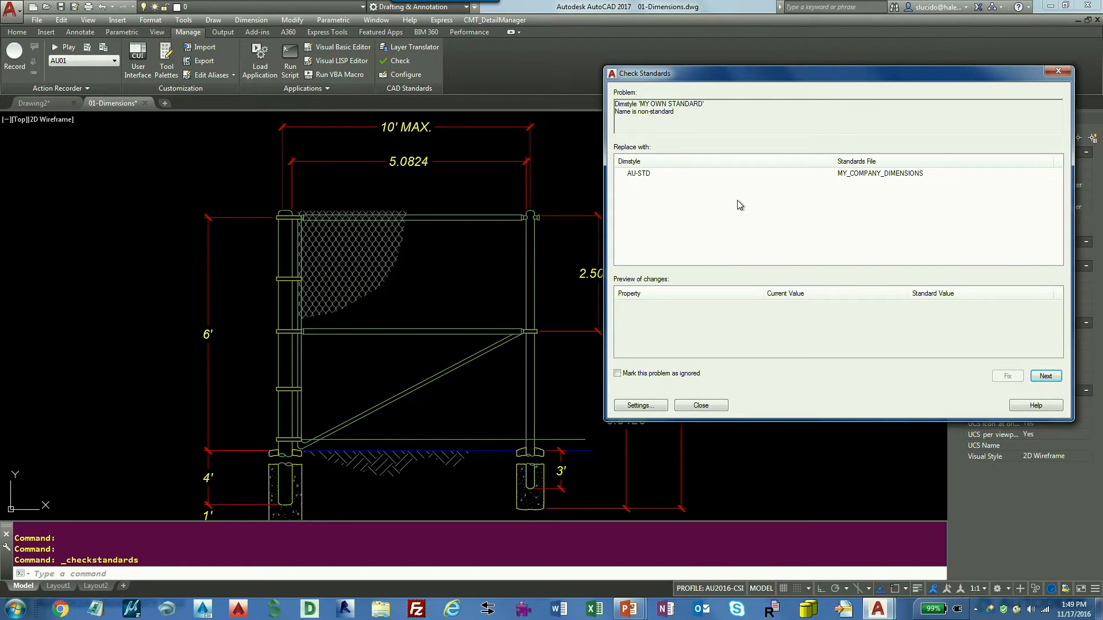
mouse_move(725, 99)
mouse_down()
mouse_move(692, 80)
mouse_move(603, 135)
mouse_move(725, 100)
mouse_up()
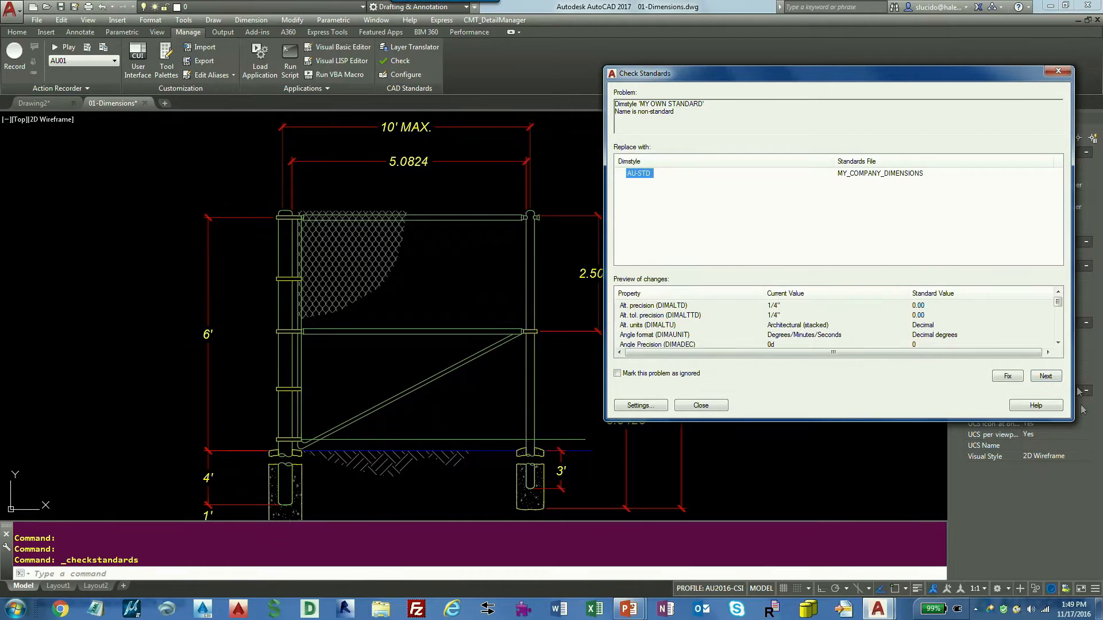
drag(1058, 301, 1068, 337)
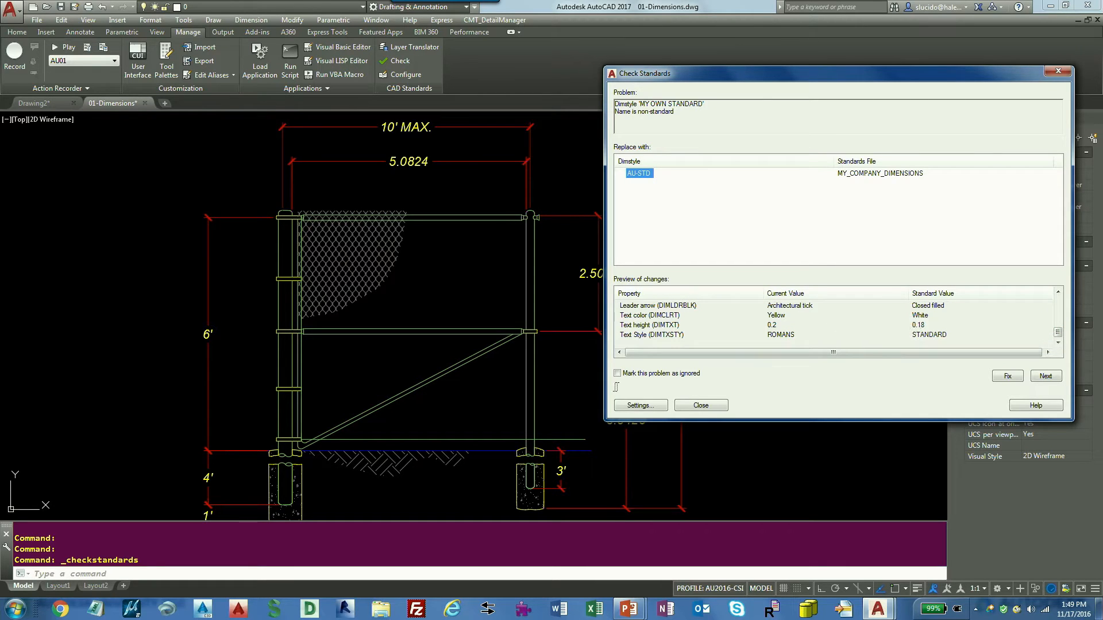
click(658, 408)
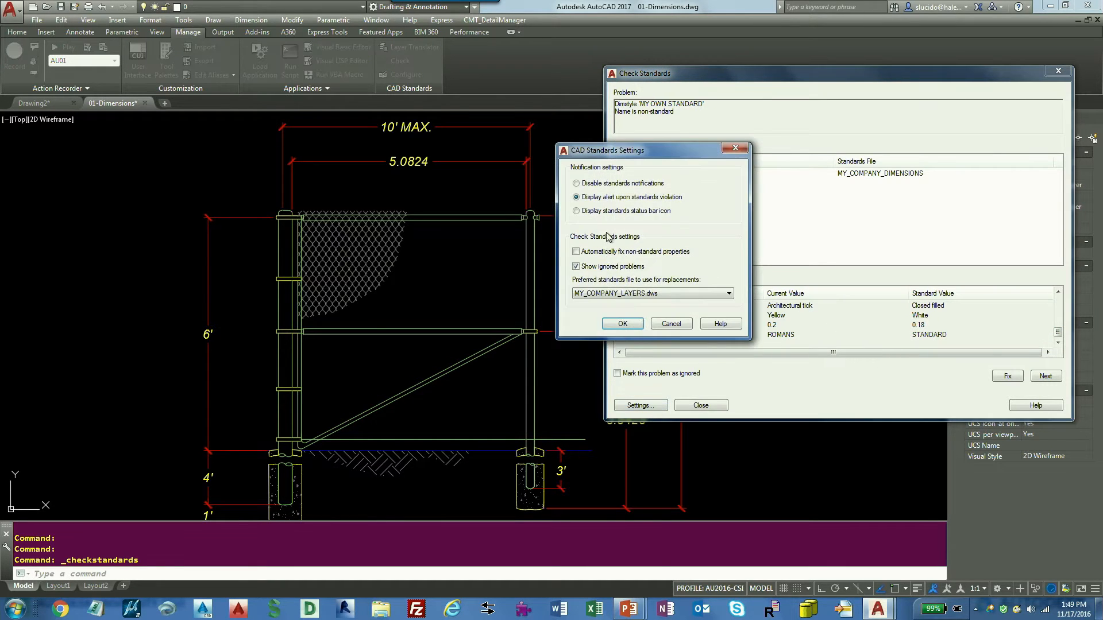
click(734, 148)
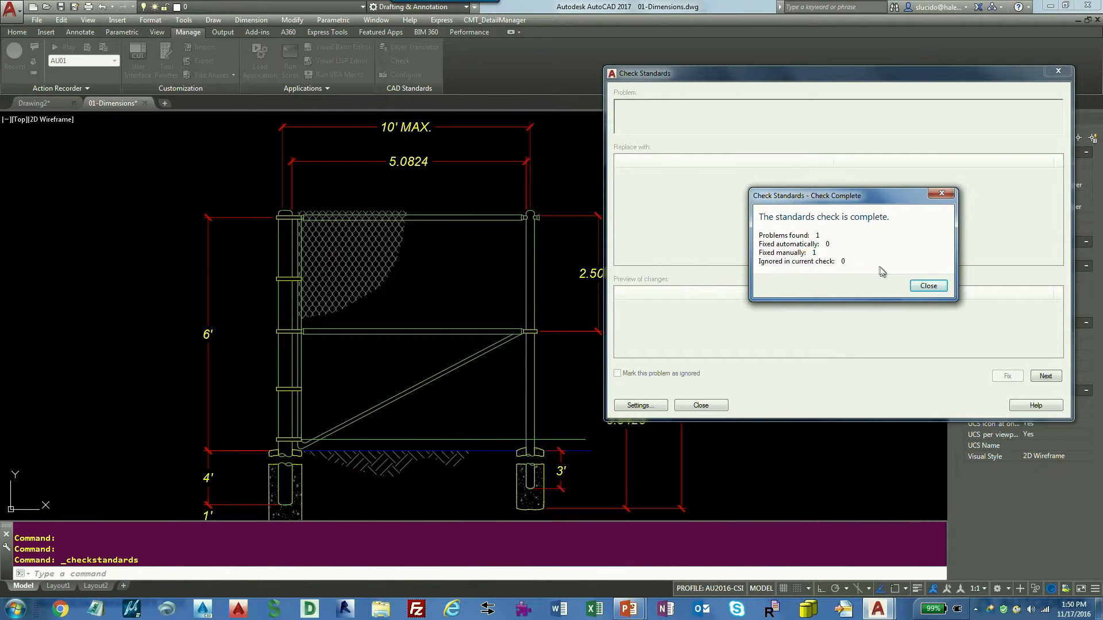
click(923, 288)
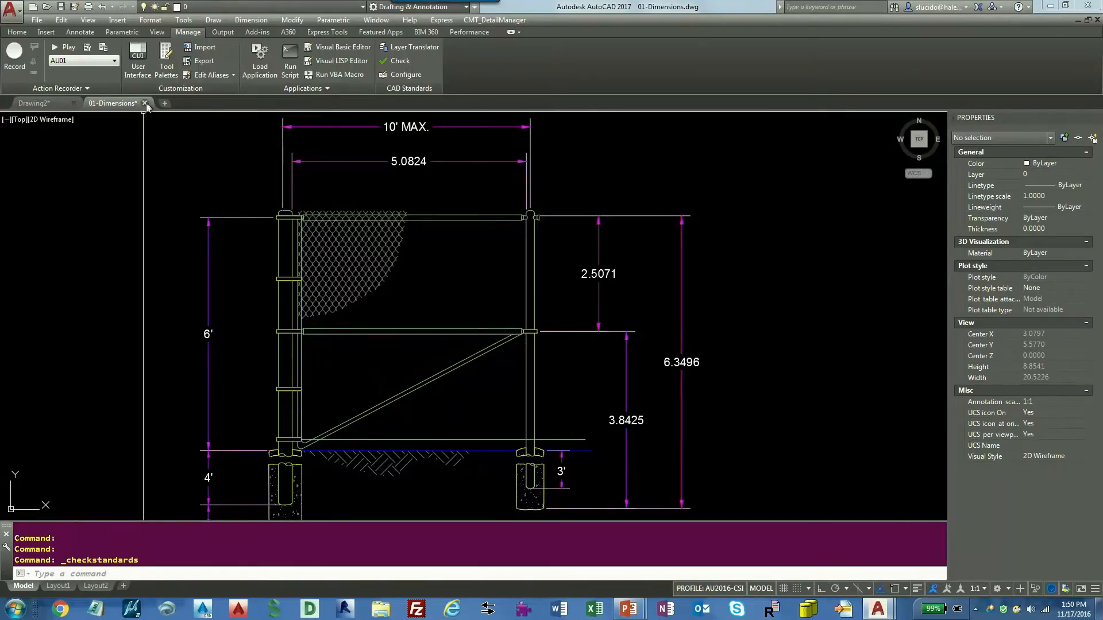
Close 01-Dimensions without saving and open Survey_Linetypes_Start.dwg from the 04-Linetypes folder.
key(ctrl+F4)
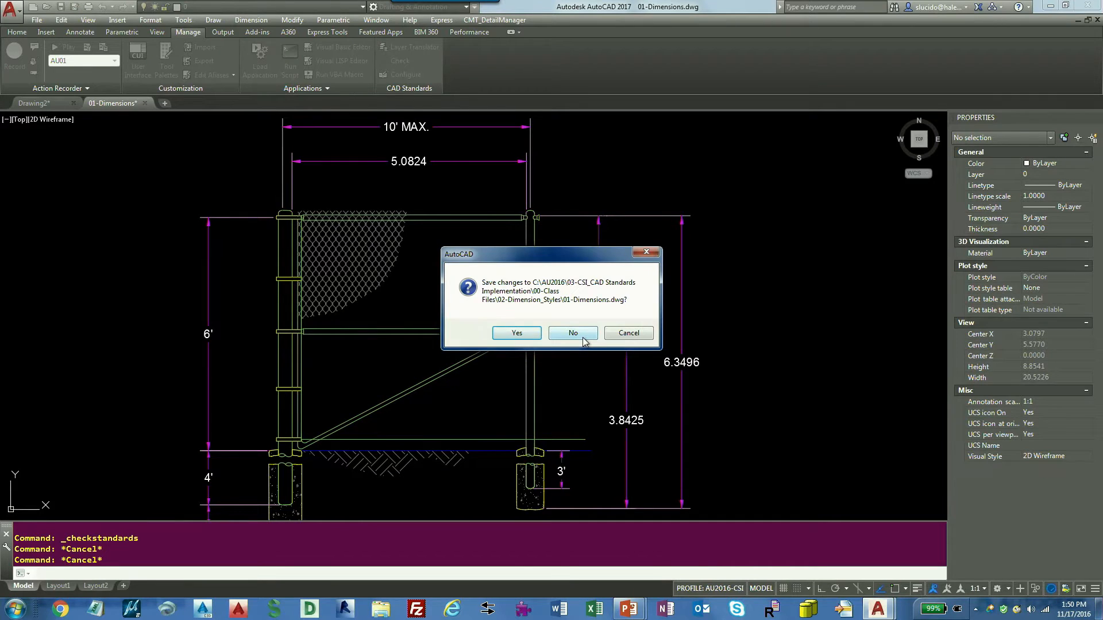
click(572, 333)
click(46, 7)
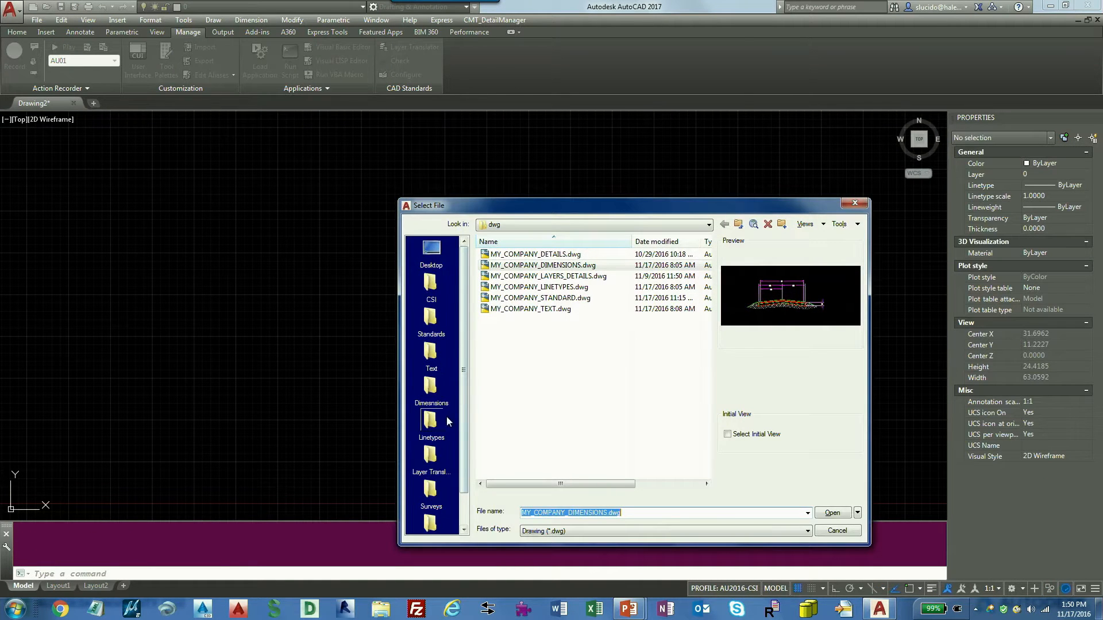
click(437, 431)
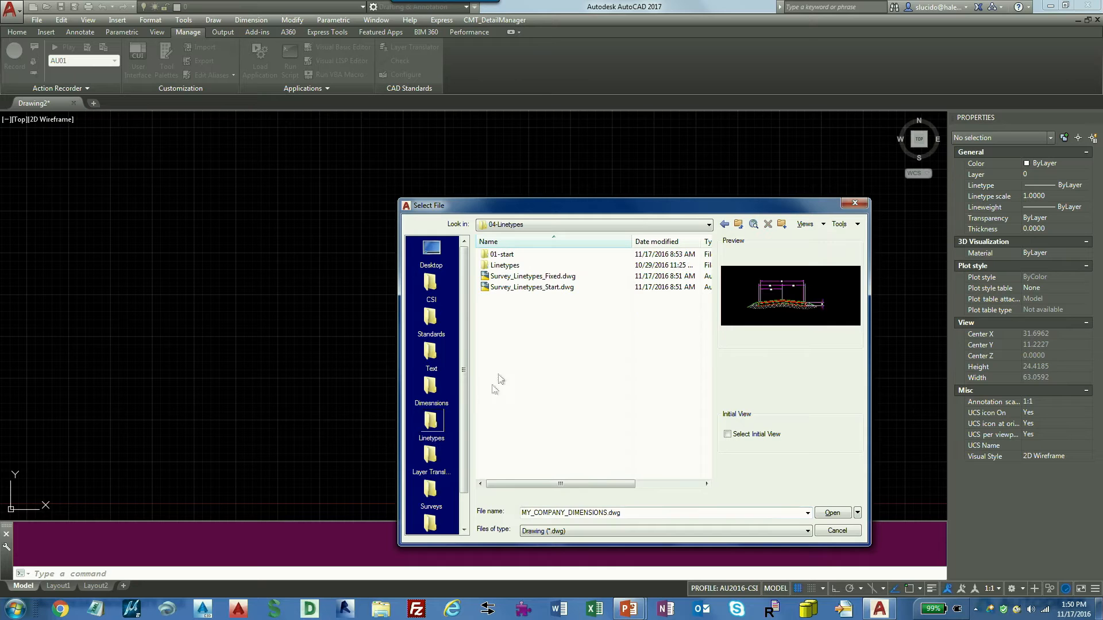
click(534, 287)
click(828, 514)
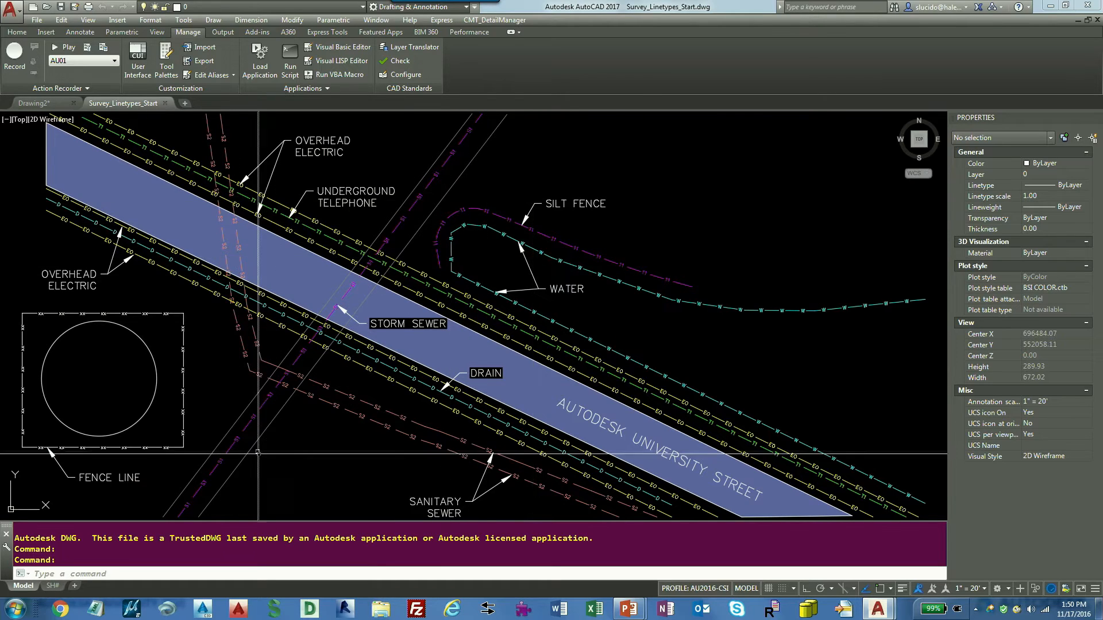
Examine the linetypes and properties of the fence line, sanitary sewer and storm sewer in Survey_Linetypes_Start.
scroll(144, 370, up, 6)
click(312, 288)
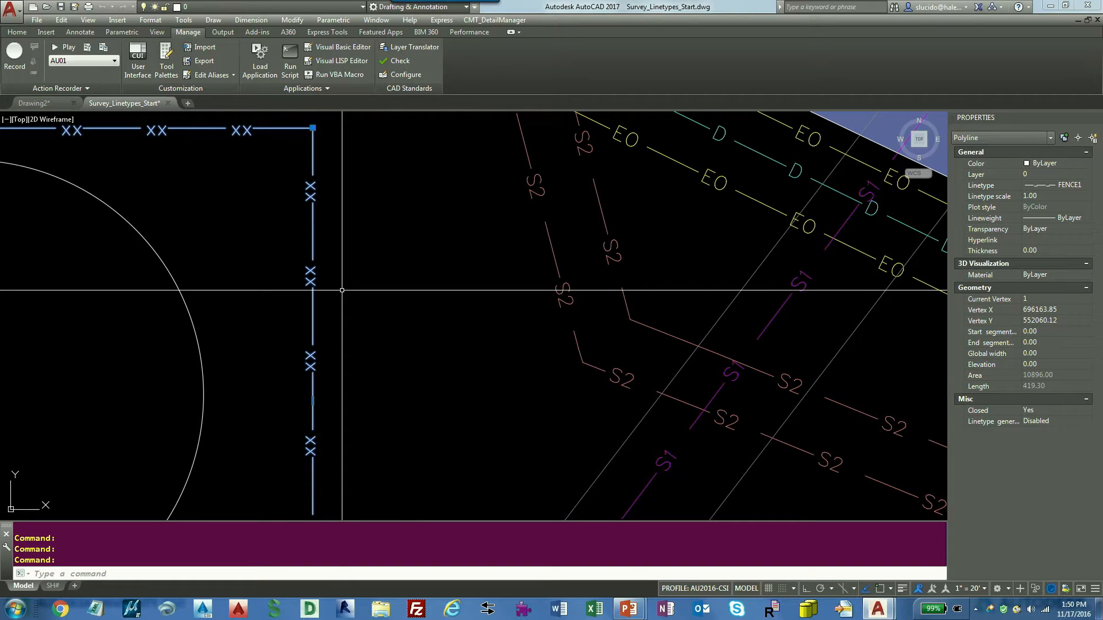
key(Escape)
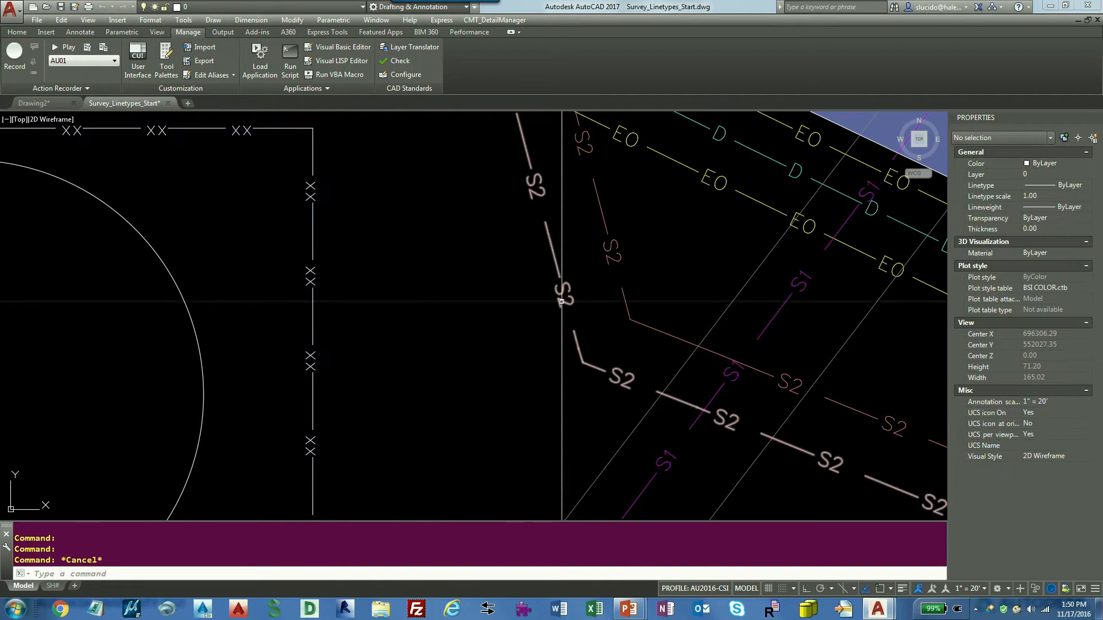
click(562, 301)
click(569, 243)
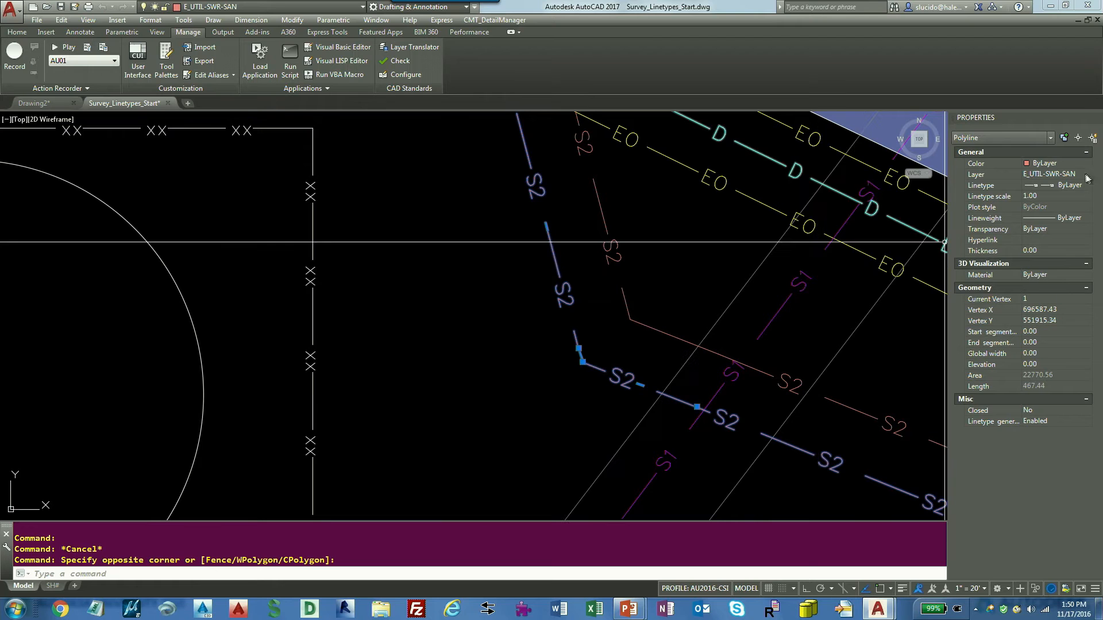
key(Escape)
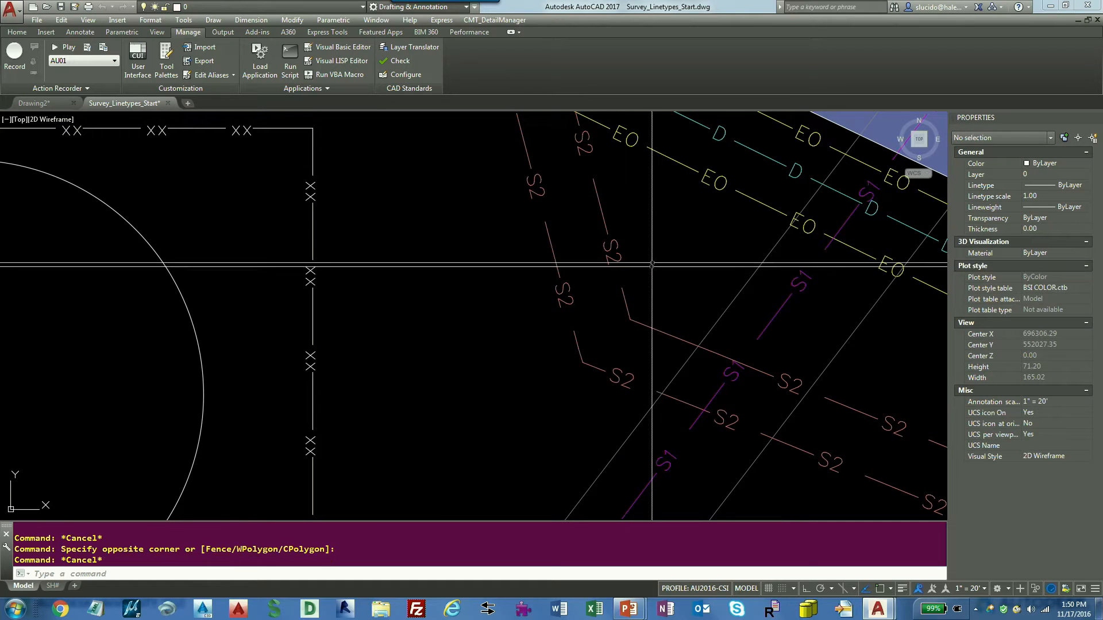
click(807, 280)
key(Escape)
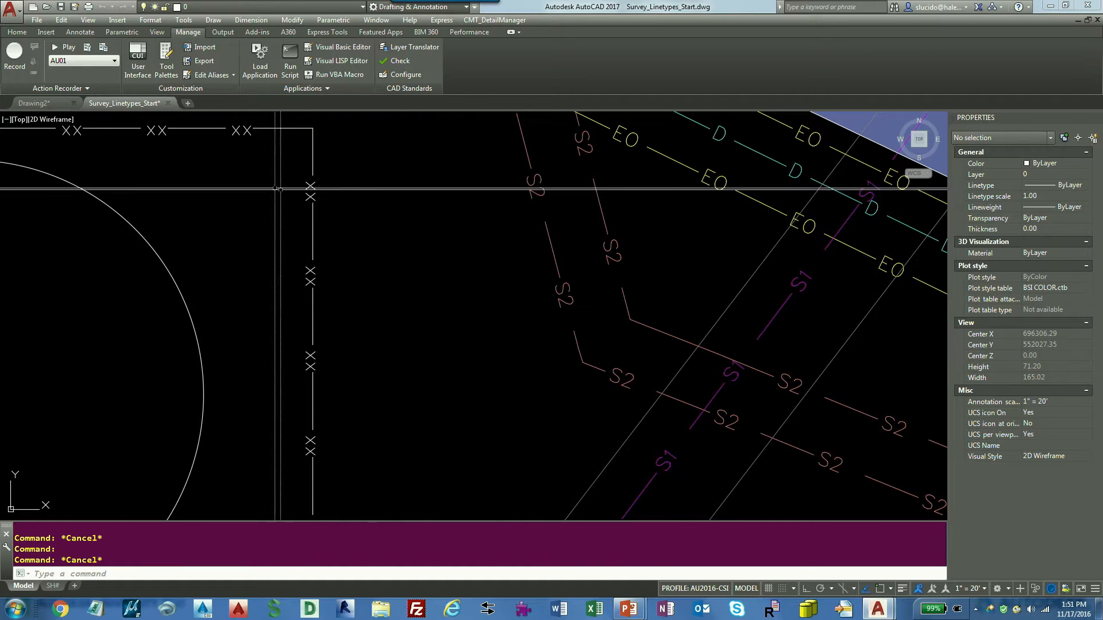
click(405, 73)
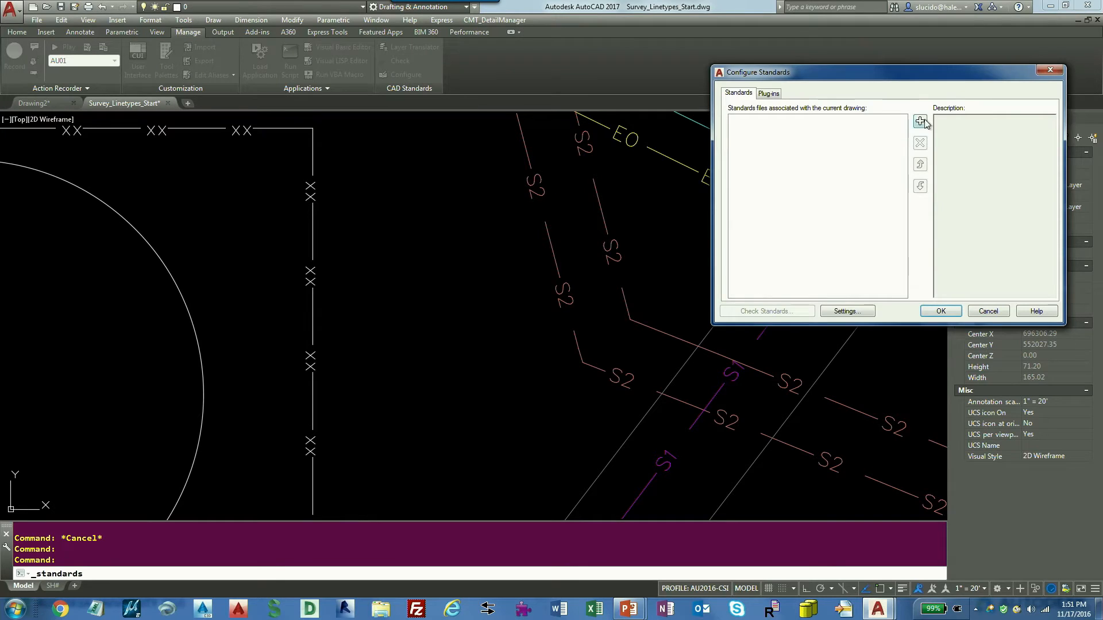
click(920, 121)
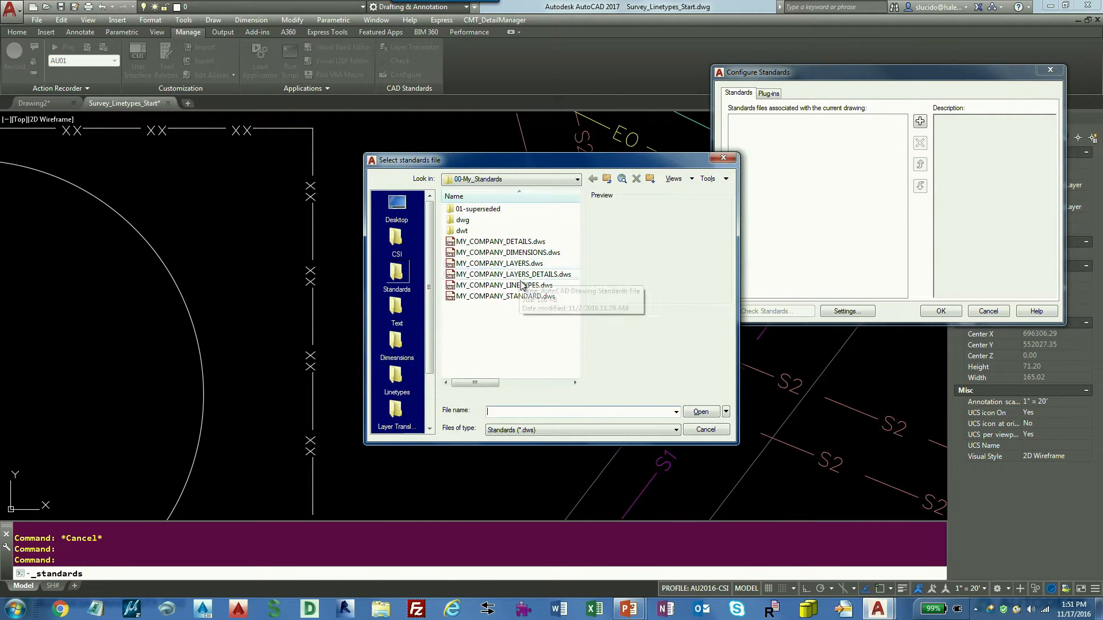
click(522, 285)
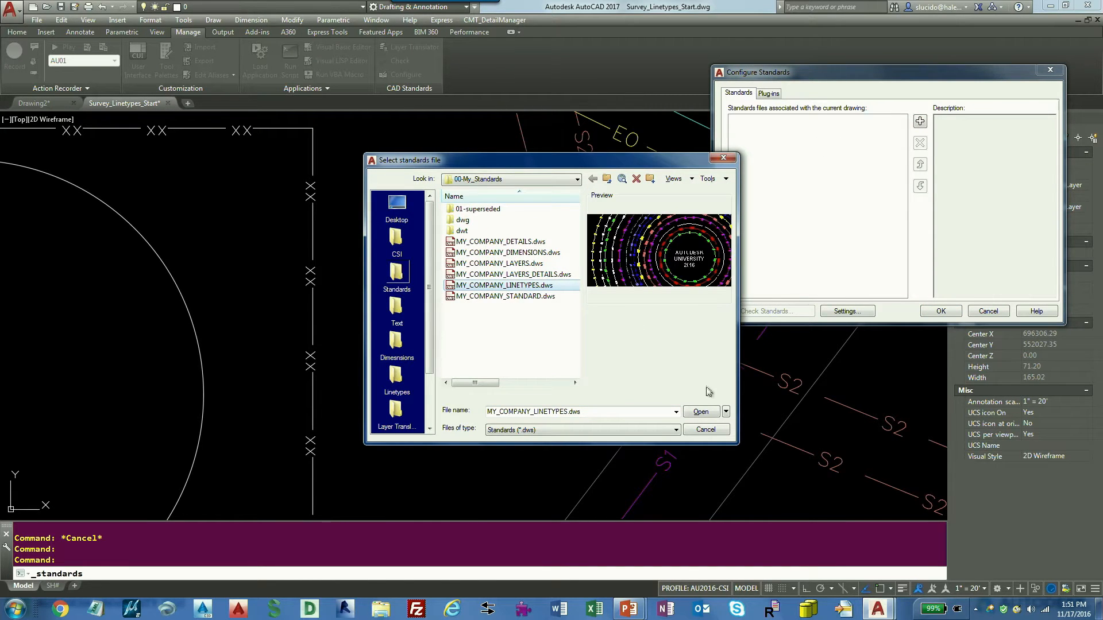
click(705, 430)
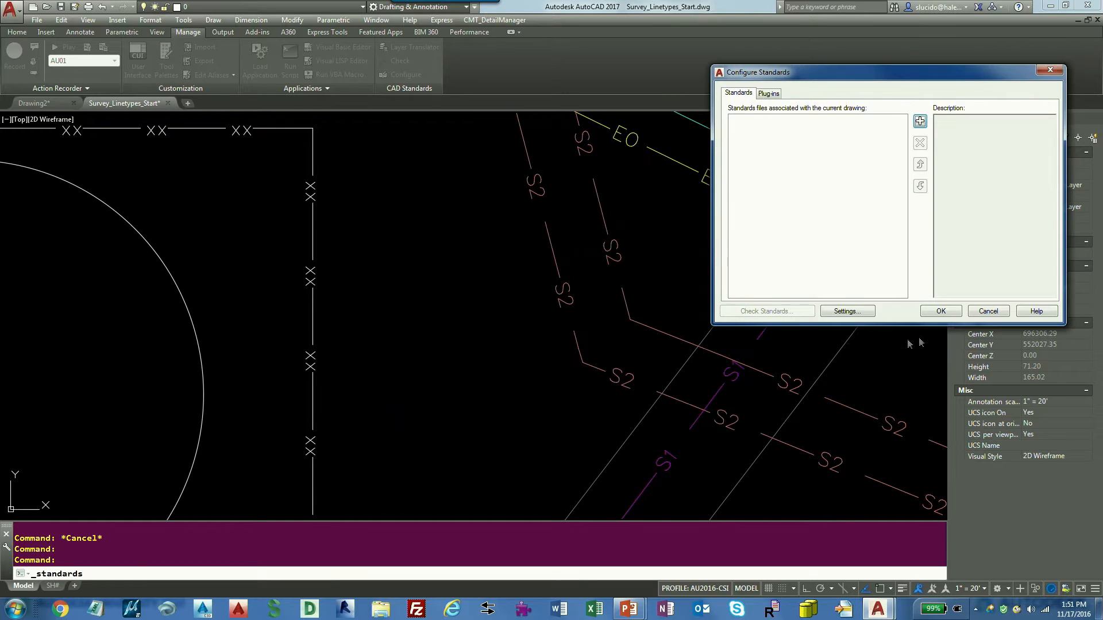
click(990, 314)
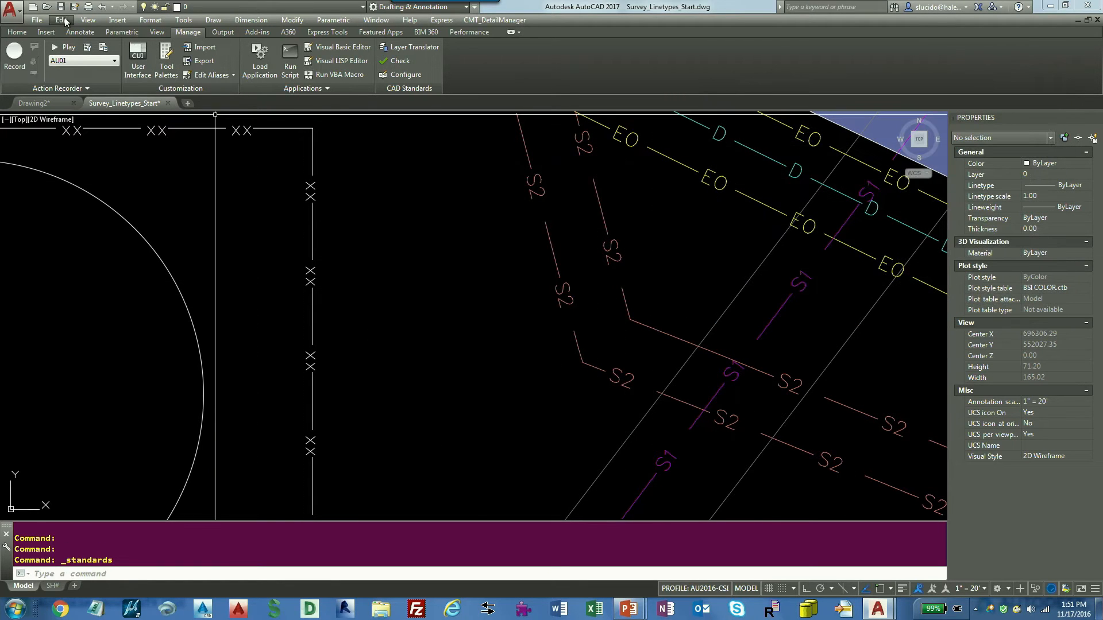
Open Survey_Linetypes_Fixed.dwg from the 04-Linetypes folder and examine its fence, sewer and utility linetypes.
click(50, 8)
click(528, 276)
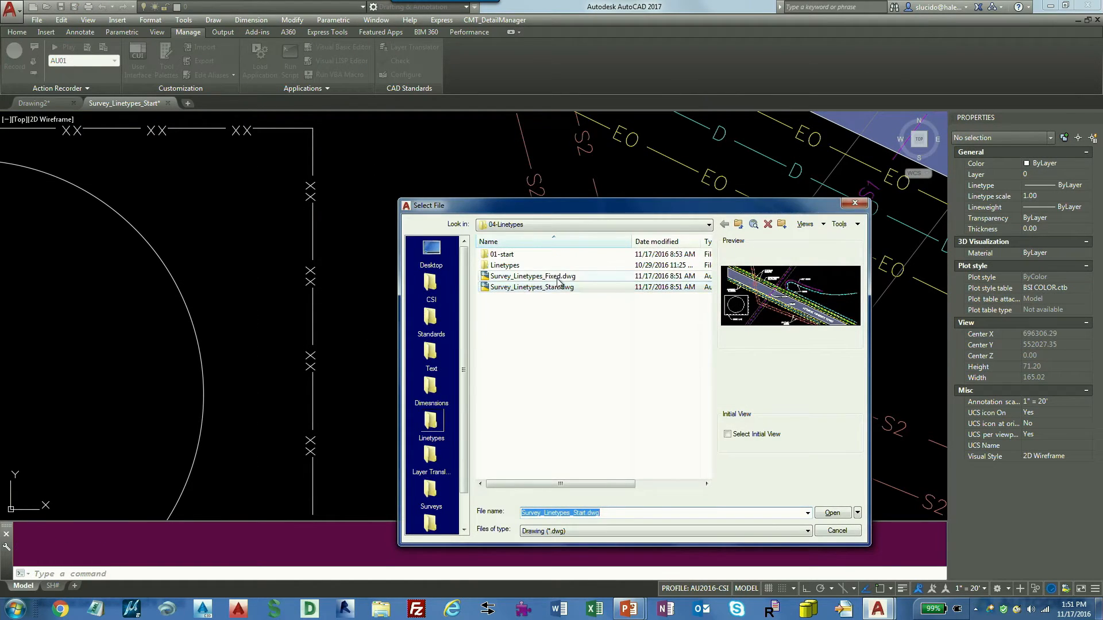
click(832, 512)
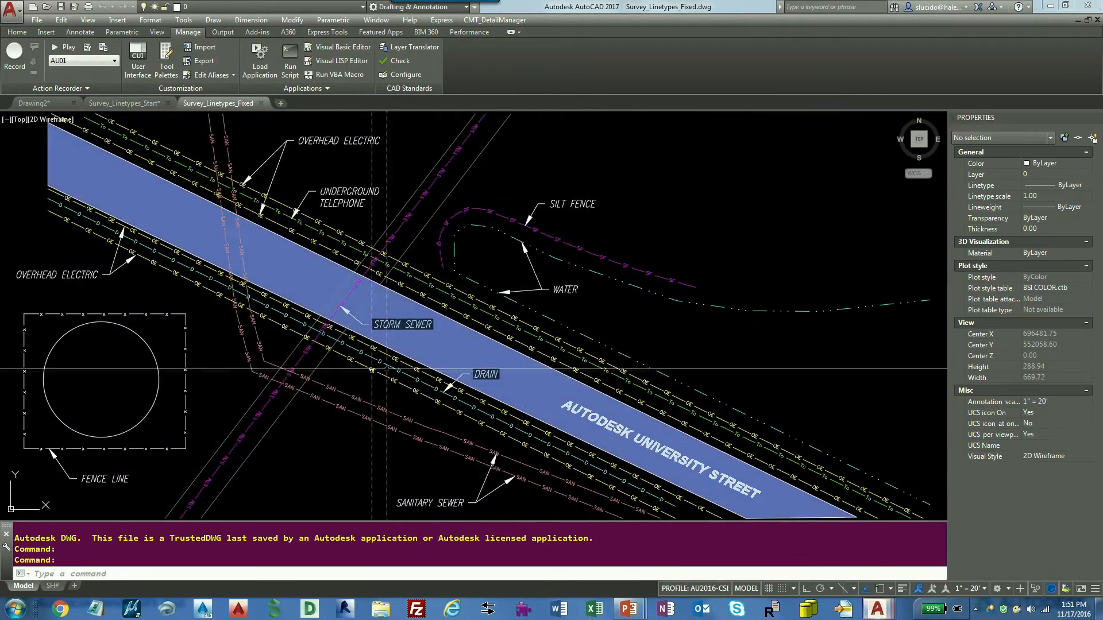
scroll(401, 347, up, 5)
middle_drag(268, 350, 426, 366)
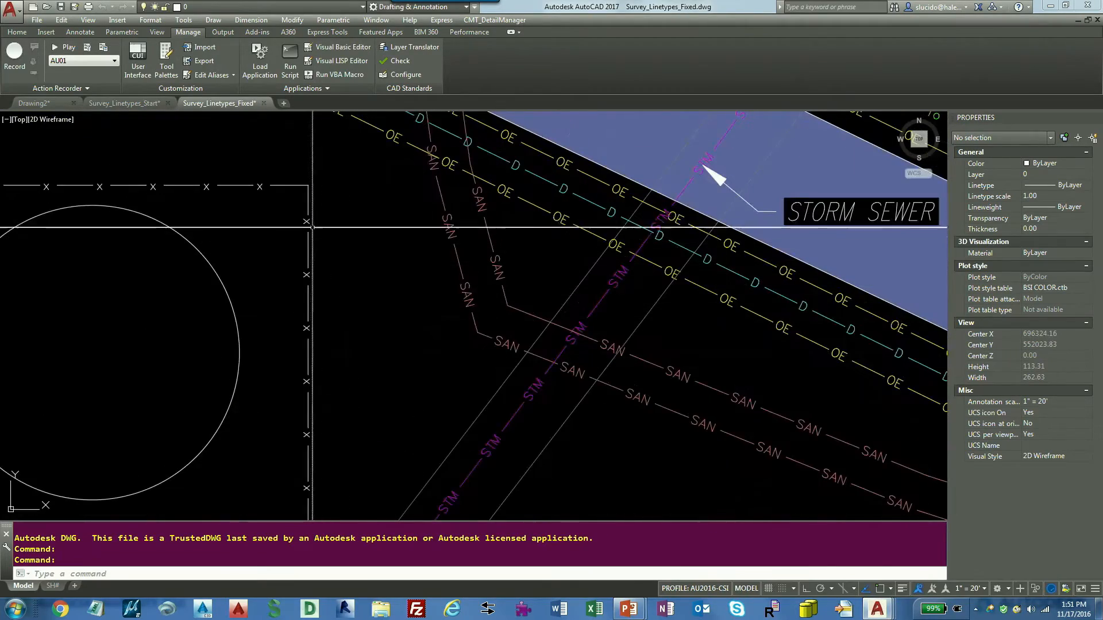
middle_drag(600, 207, 390, 310)
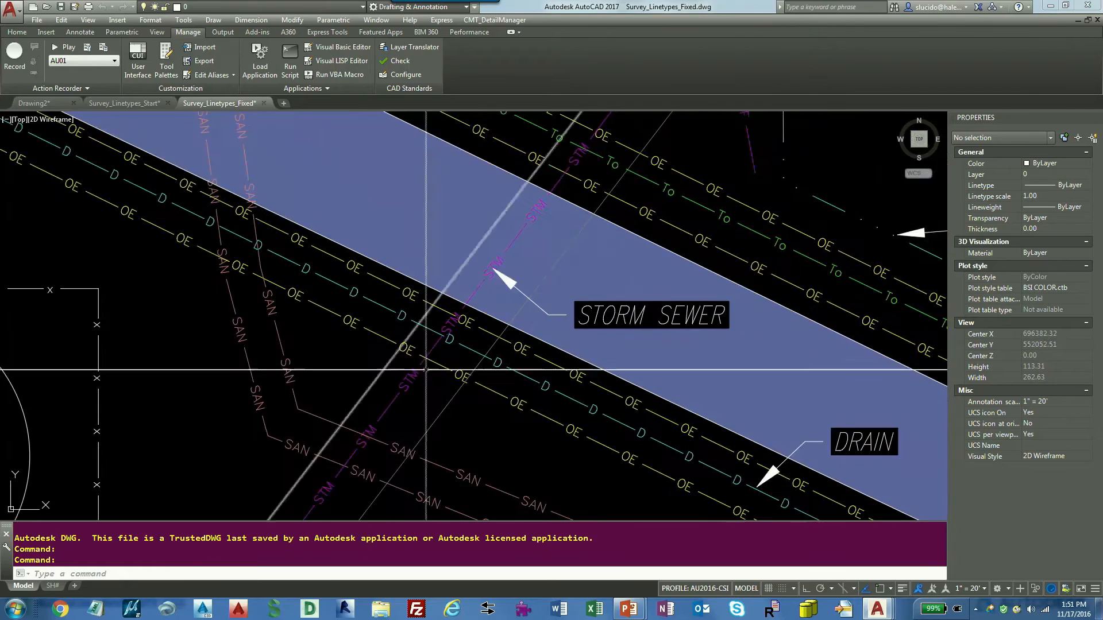
scroll(563, 402, down, 4)
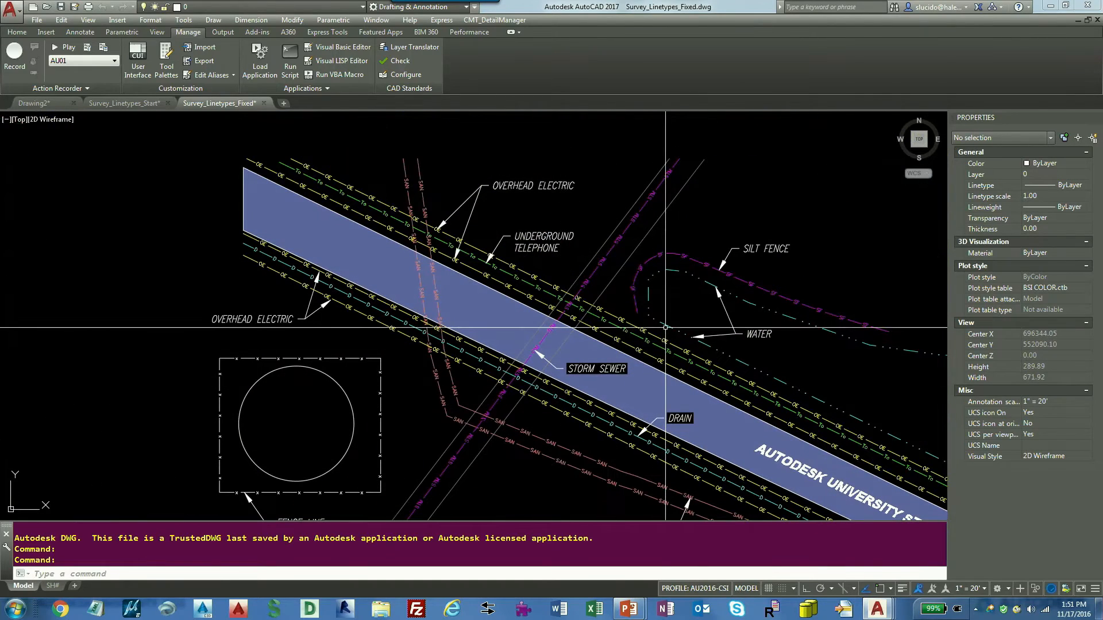
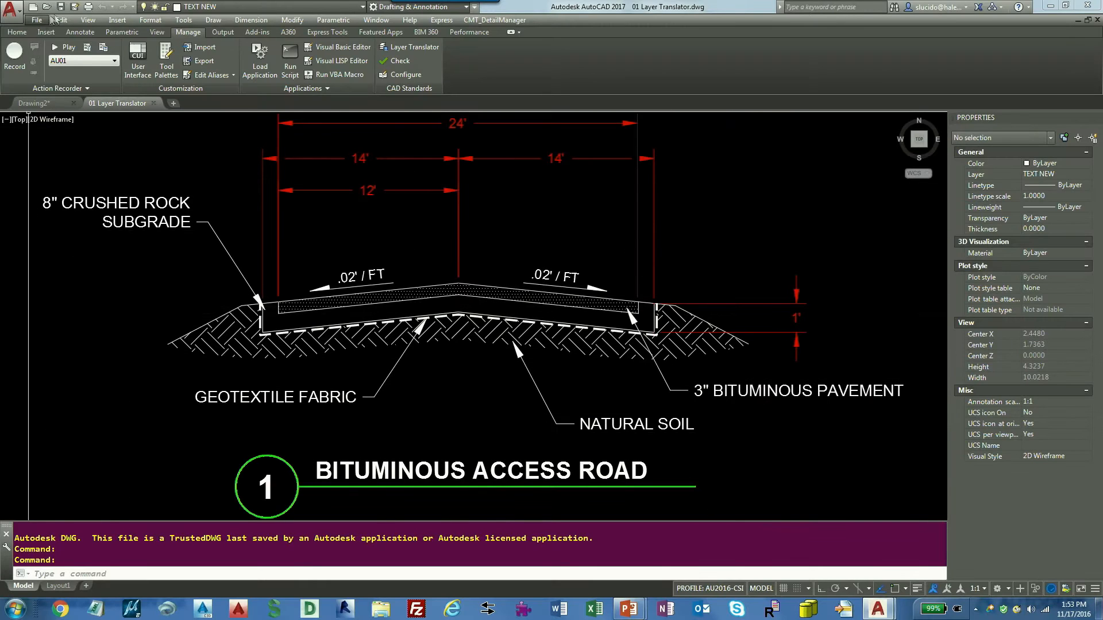
Open MY_COMPANY_DETAILS.dwg from the dwg folder of 00-My_Standards, compare it with the 01 Layer Translator drawing, and close it.
click(46, 7)
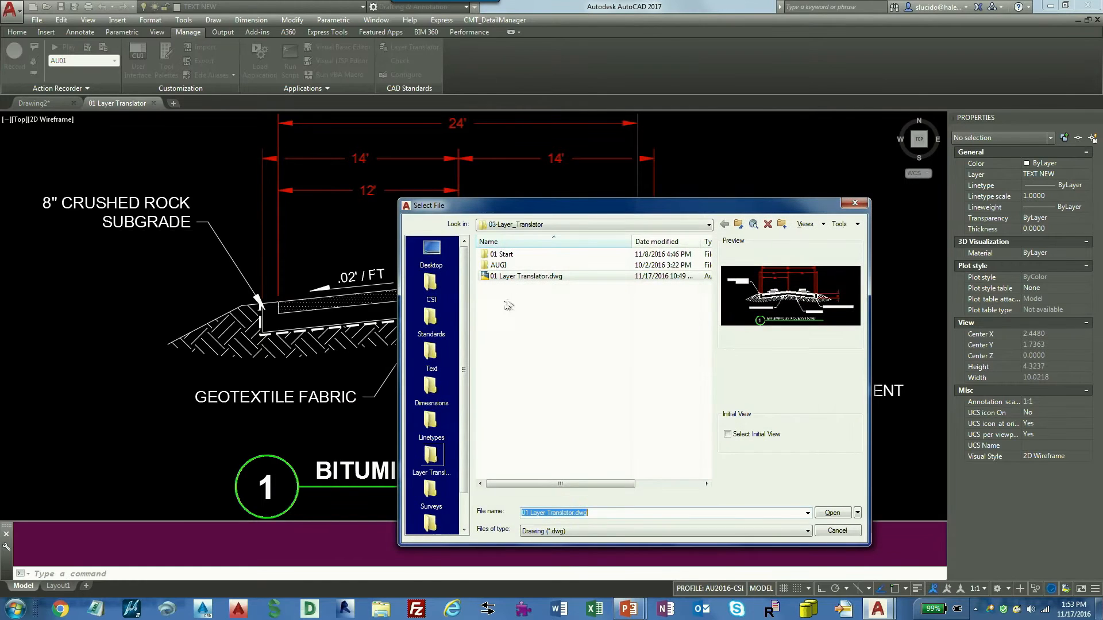
click(430, 319)
double_click(497, 266)
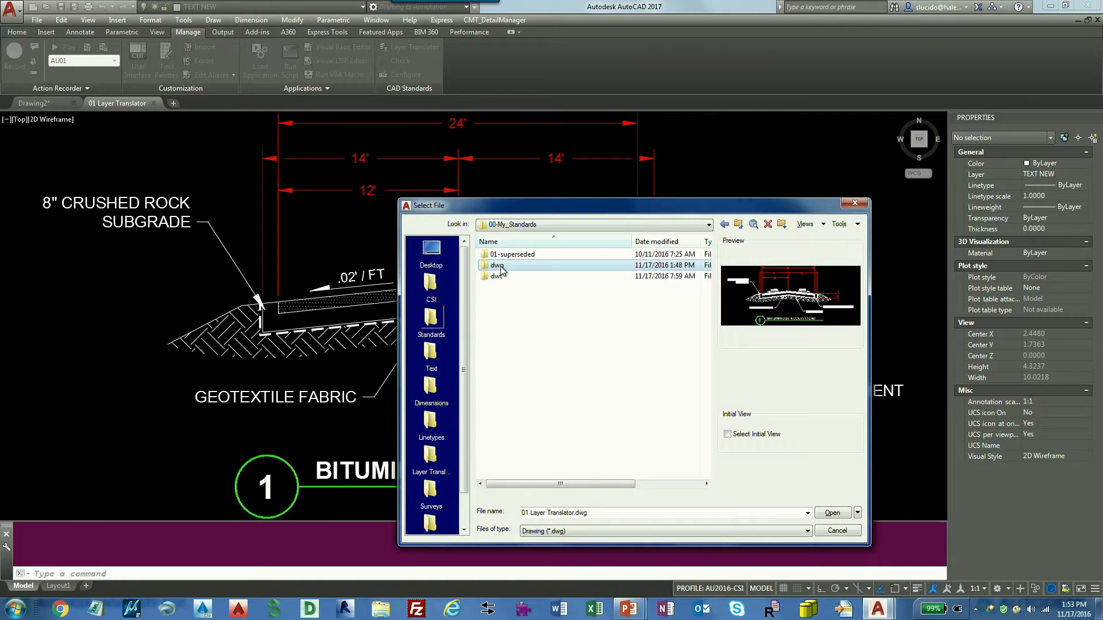
click(522, 255)
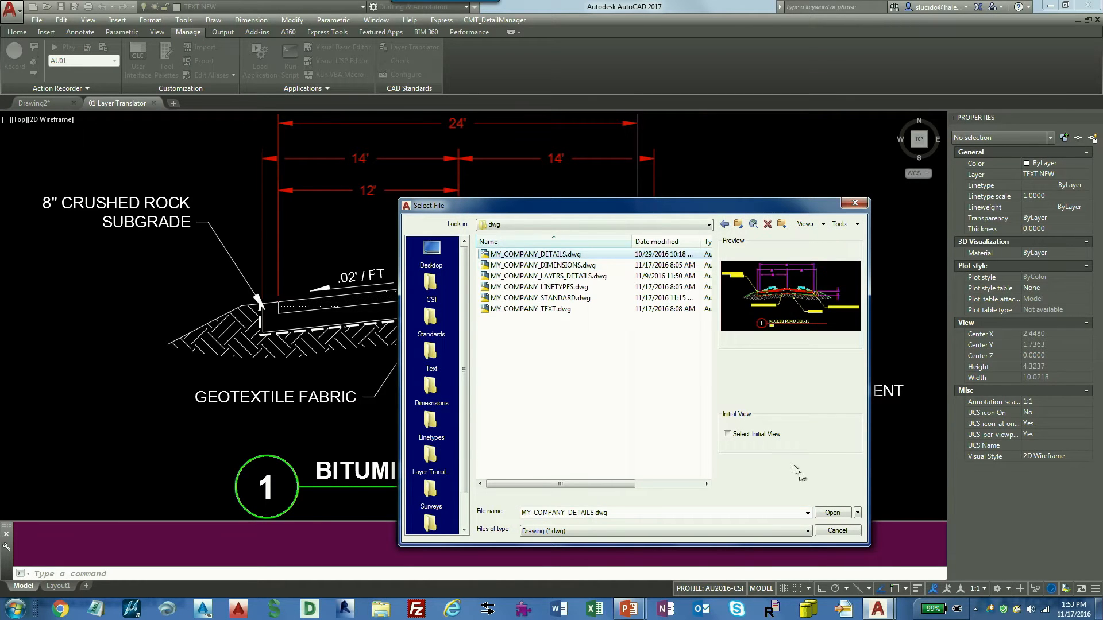
click(832, 513)
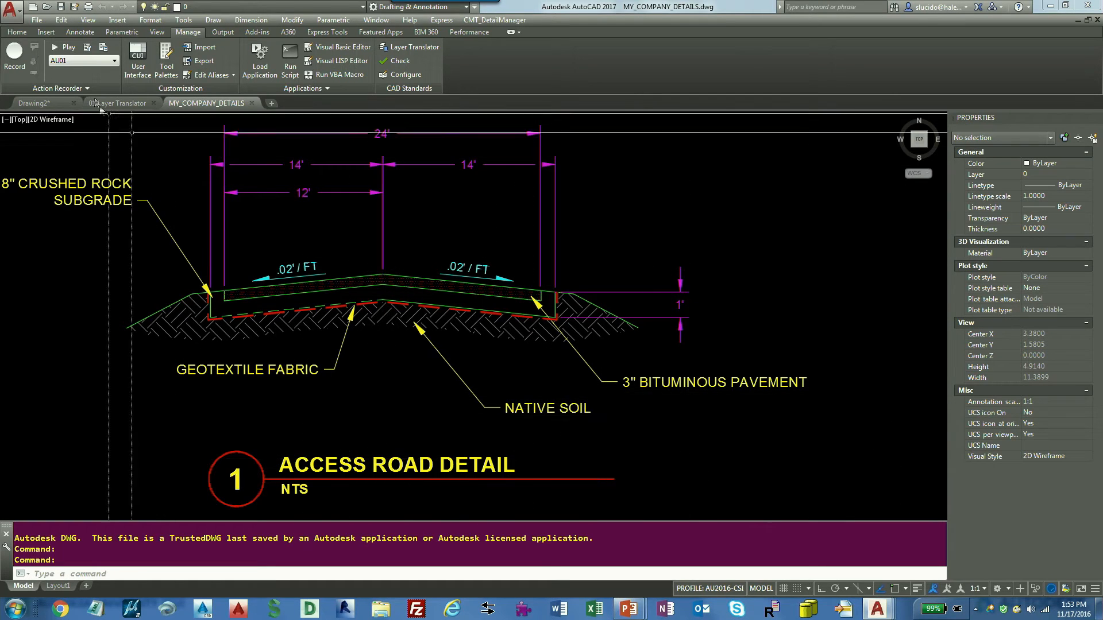
click(109, 104)
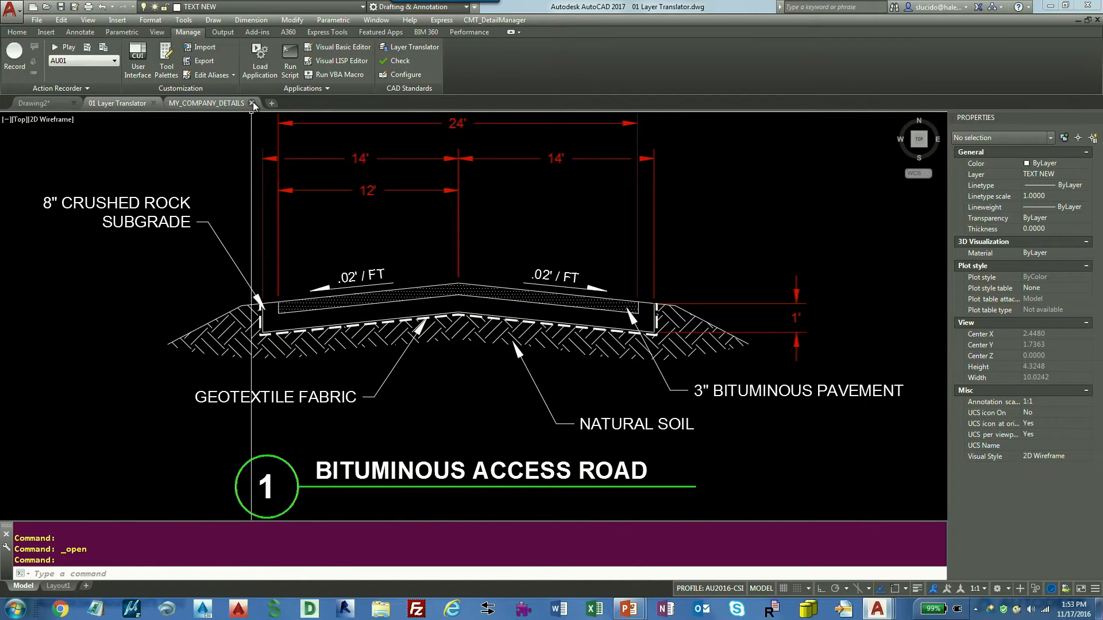
click(211, 104)
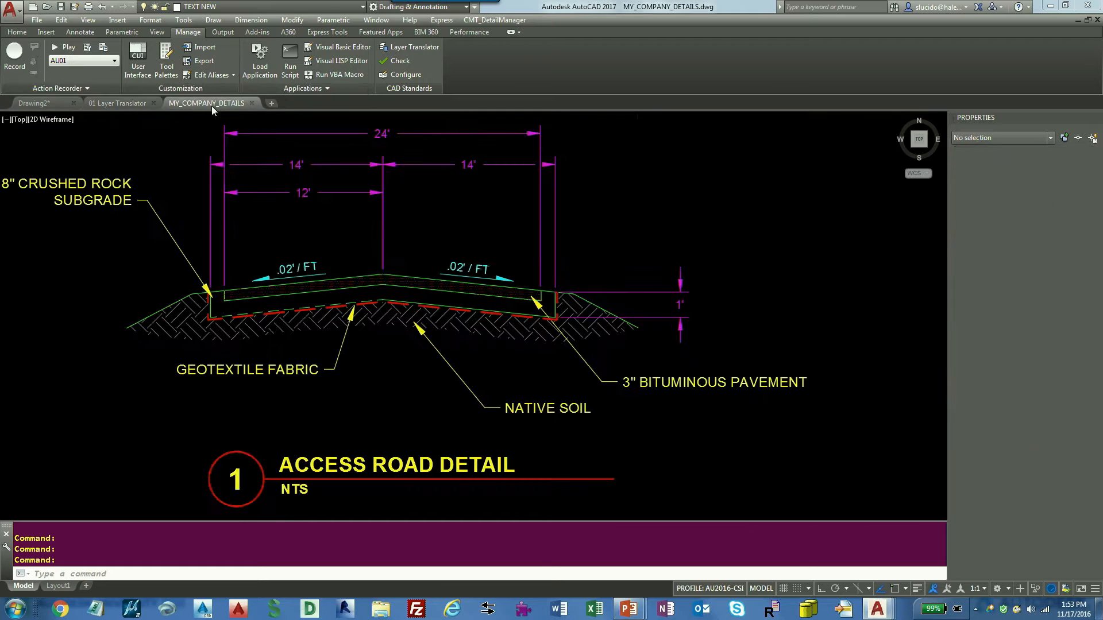
click(251, 103)
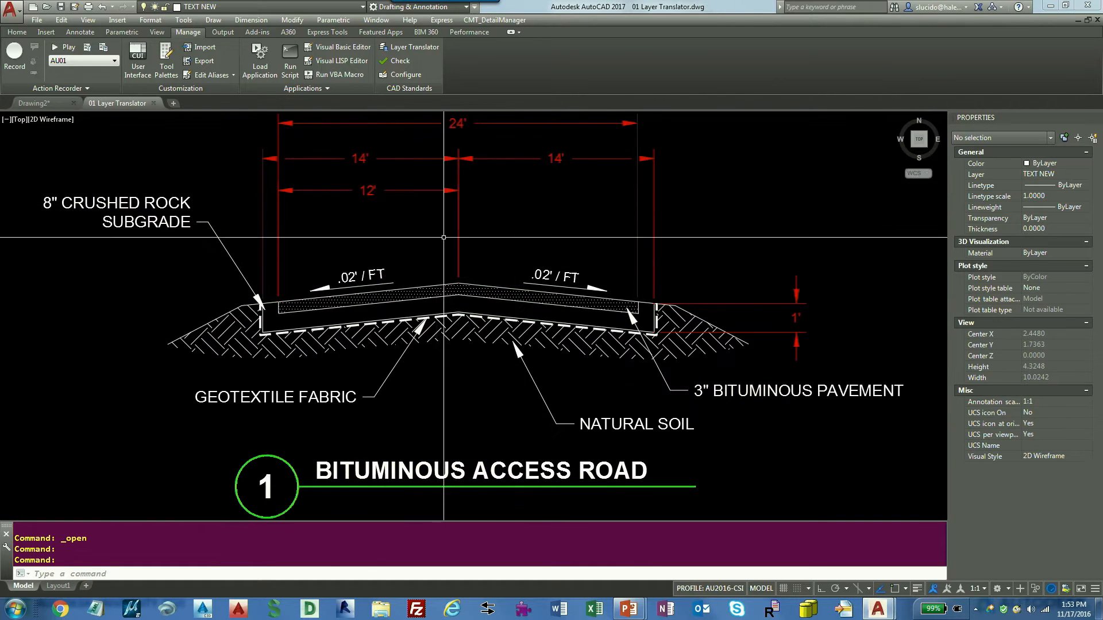
Start the Layer Translator on the 01 Layer Translator drawing and review its list of layers to translate from.
click(414, 48)
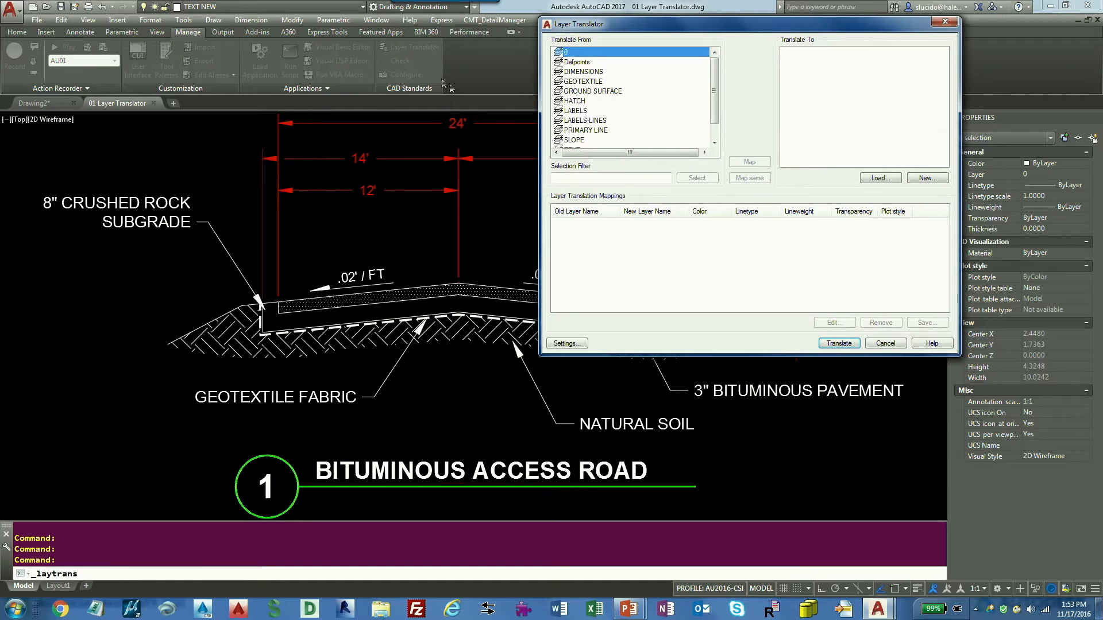
drag(619, 25, 549, 42)
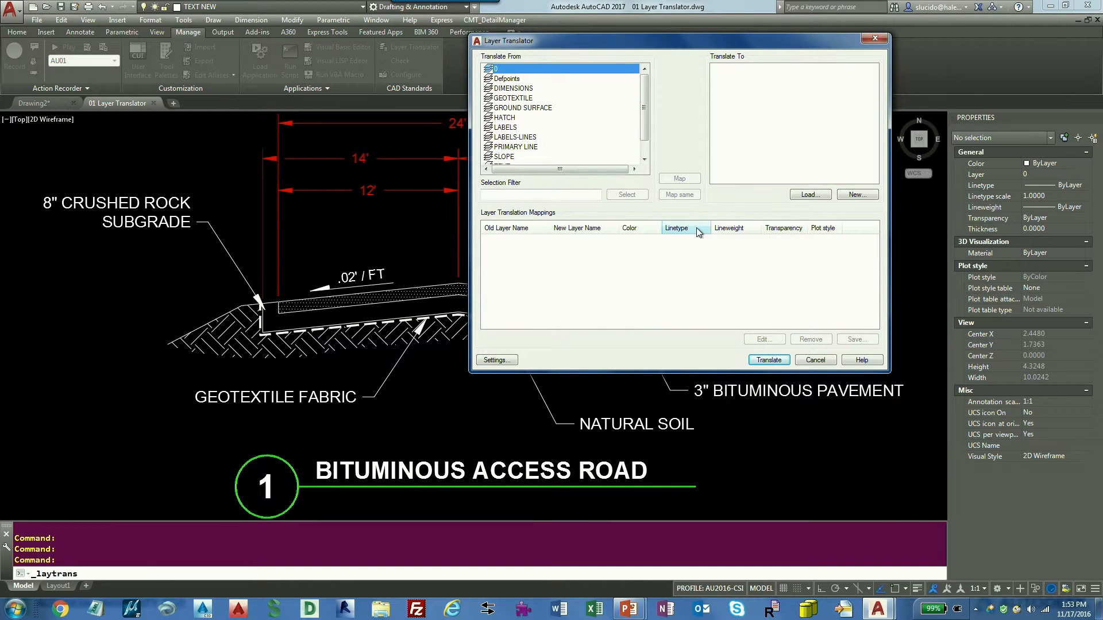
mouse_move(651, 61)
mouse_down()
mouse_move(528, 35)
mouse_move(472, 132)
mouse_move(620, 198)
mouse_move(657, 73)
mouse_up()
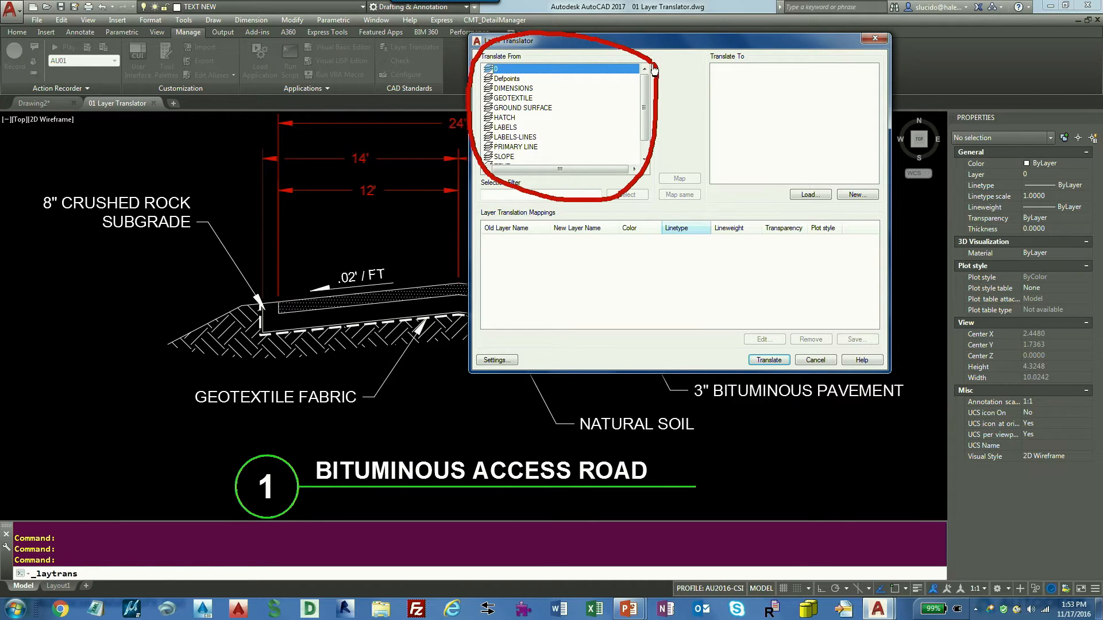
key(Escape)
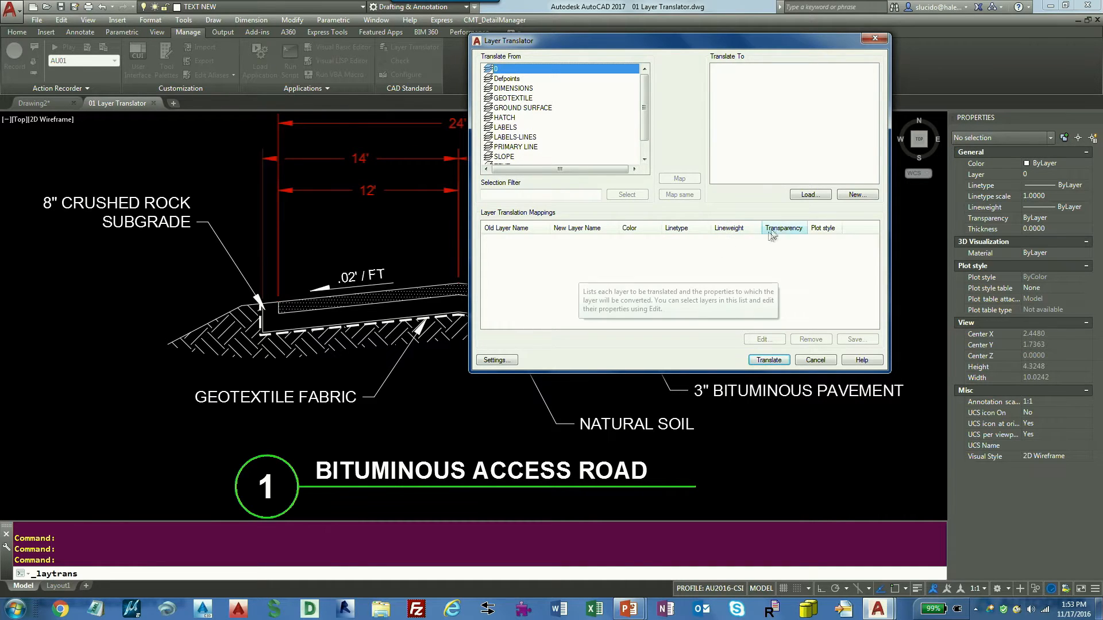
click(808, 196)
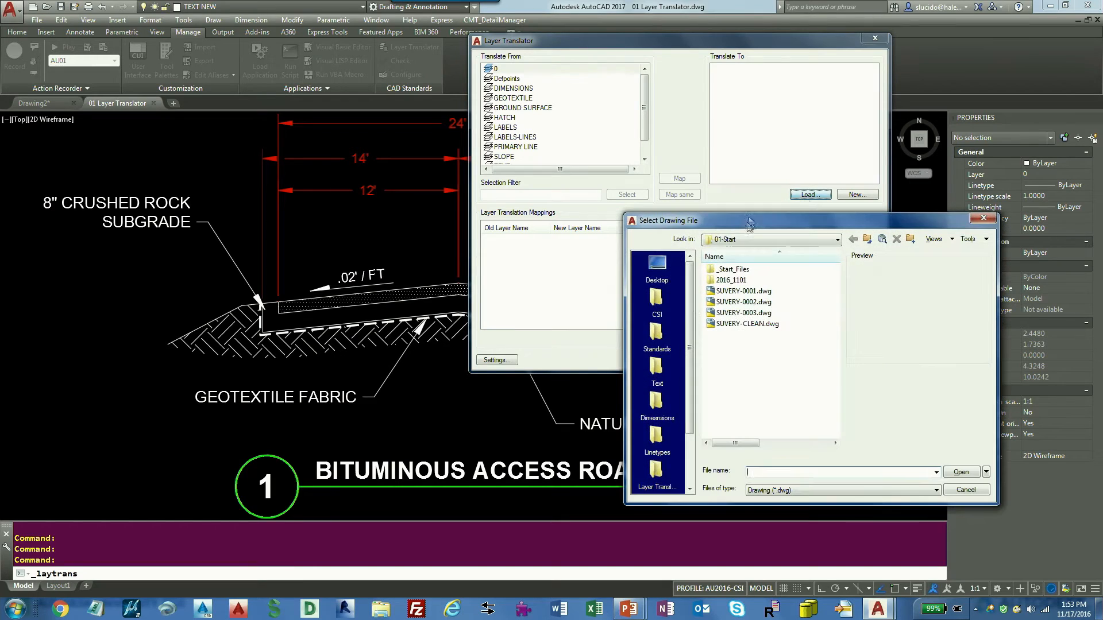
click(656, 333)
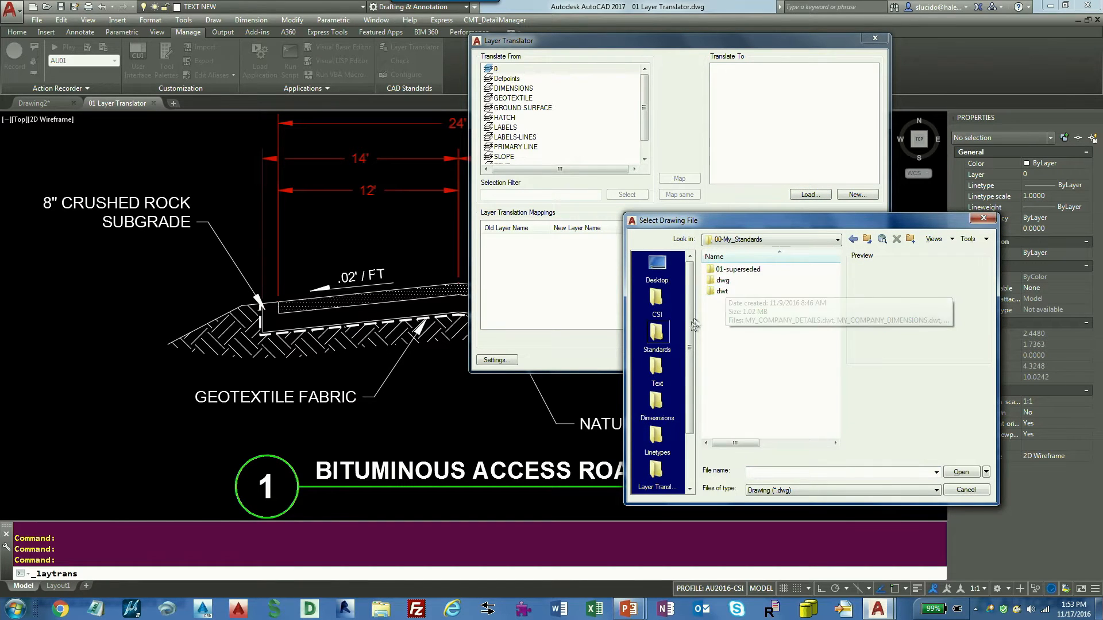
double_click(722, 280)
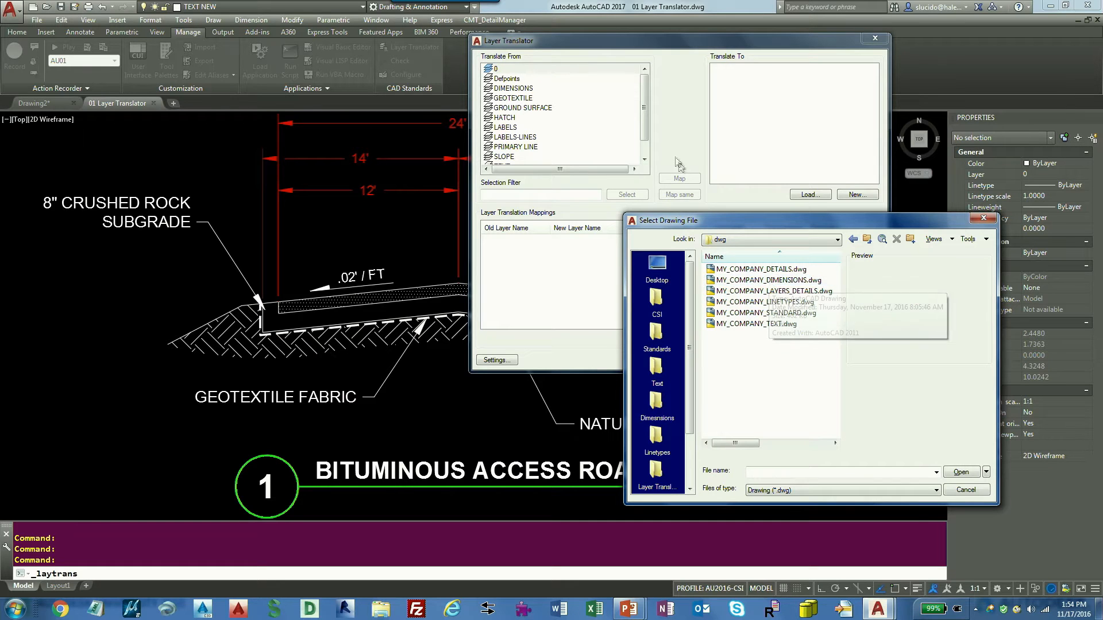
click(963, 490)
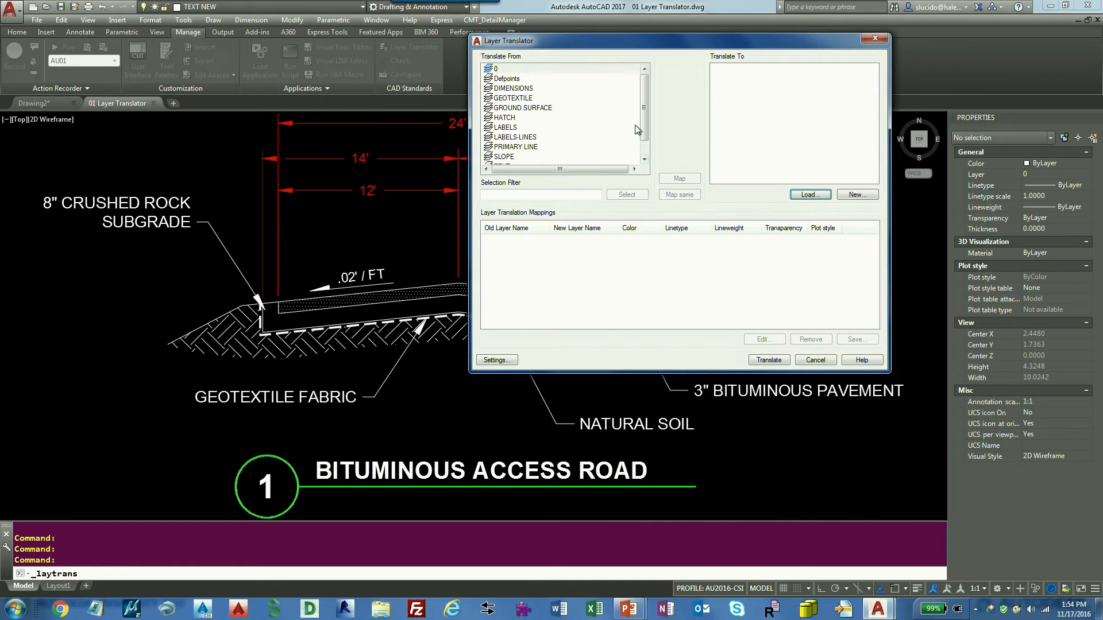
Load the target layers from the standards file MY_COMPANY_DETAILS.dws in the 00-My_Standards folder.
scroll(632, 132, down, 1)
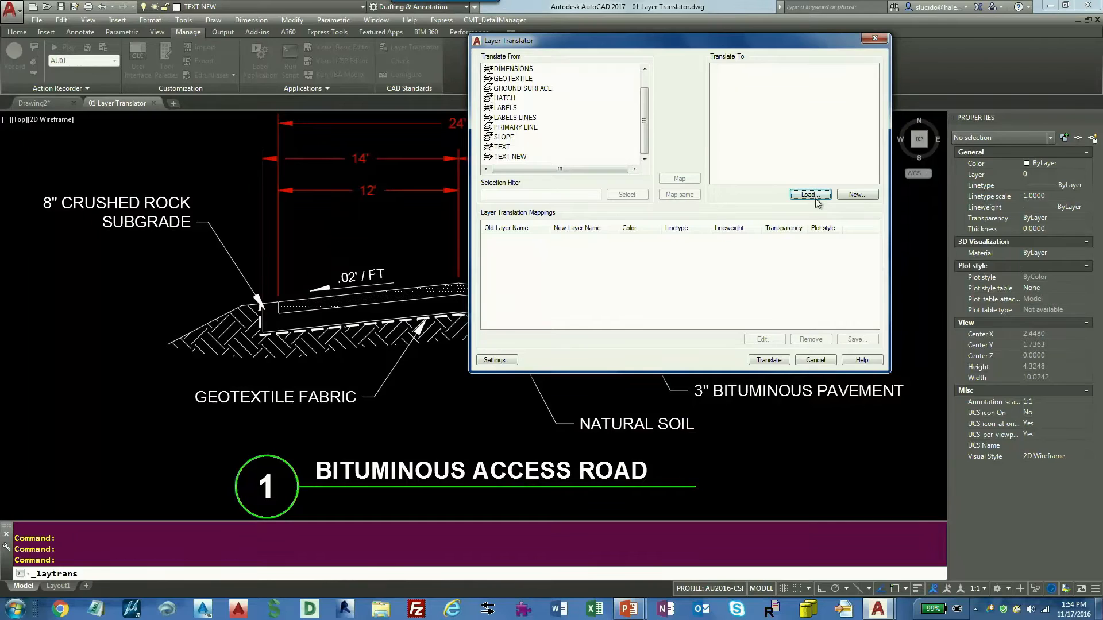
click(811, 195)
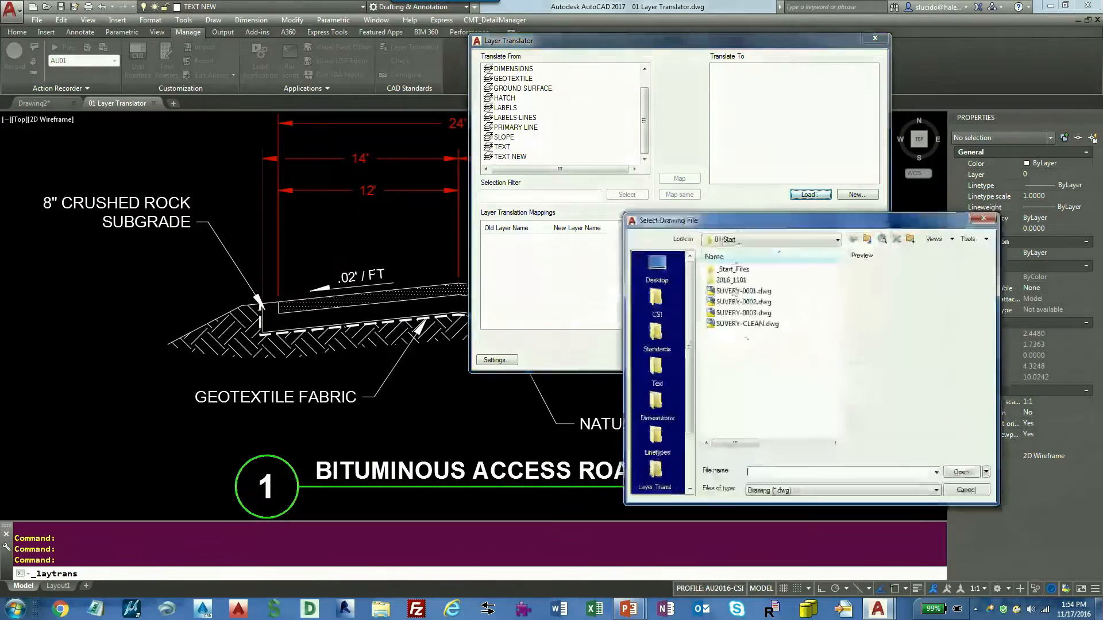
click(779, 490)
click(781, 505)
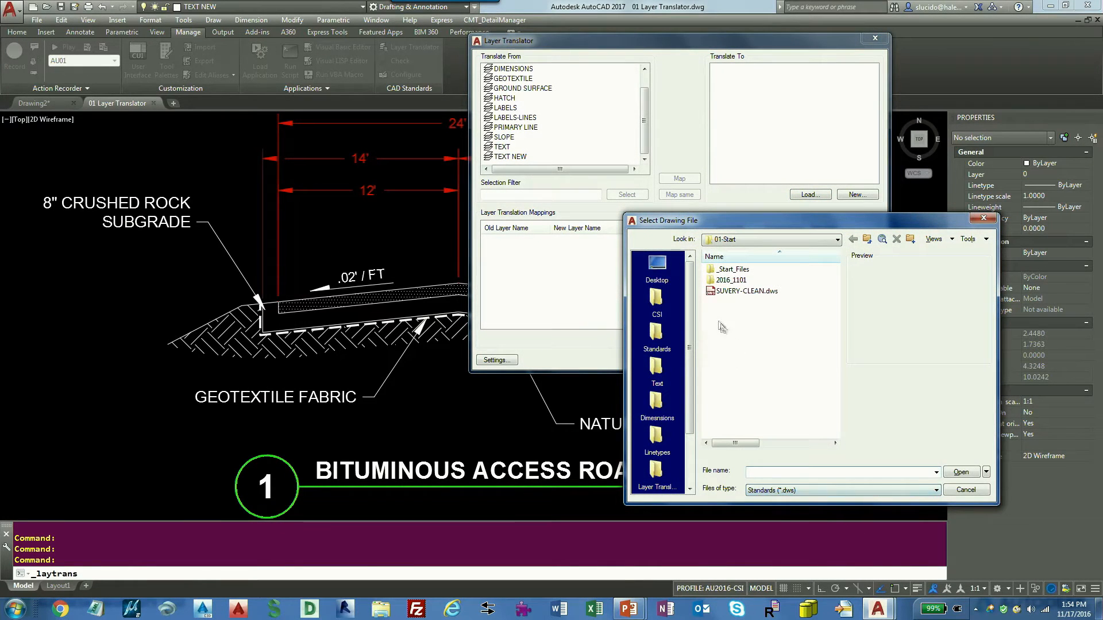
click(656, 332)
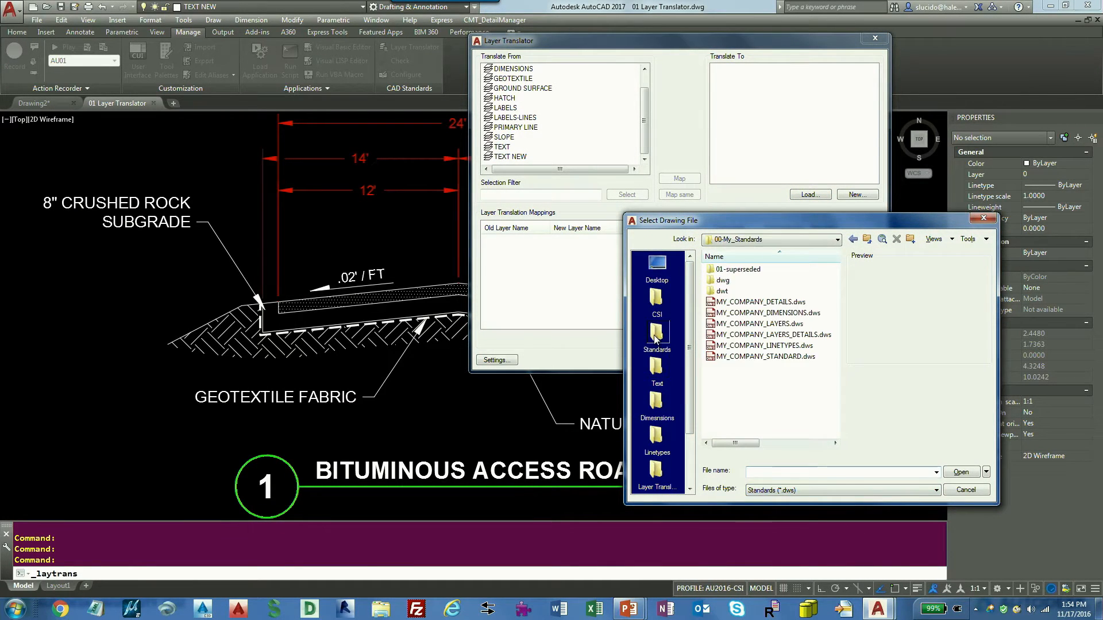
click(760, 301)
click(960, 472)
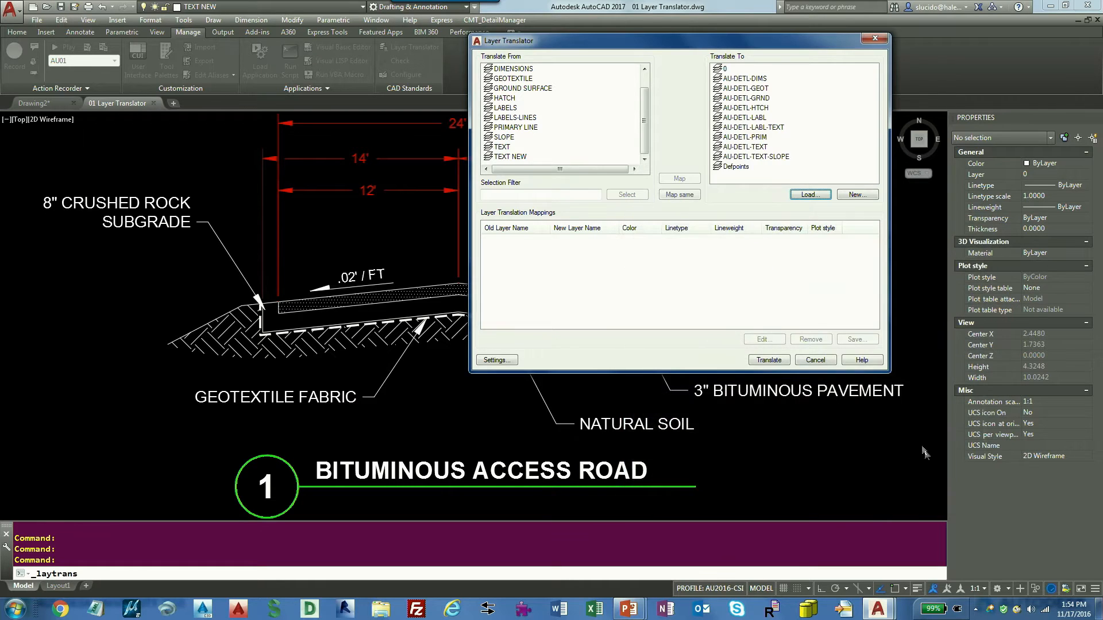
Review the Layer Translator settings for forcing ByLayer properties, translating objects in blocks and writing a transaction log.
drag(661, 40, 686, 77)
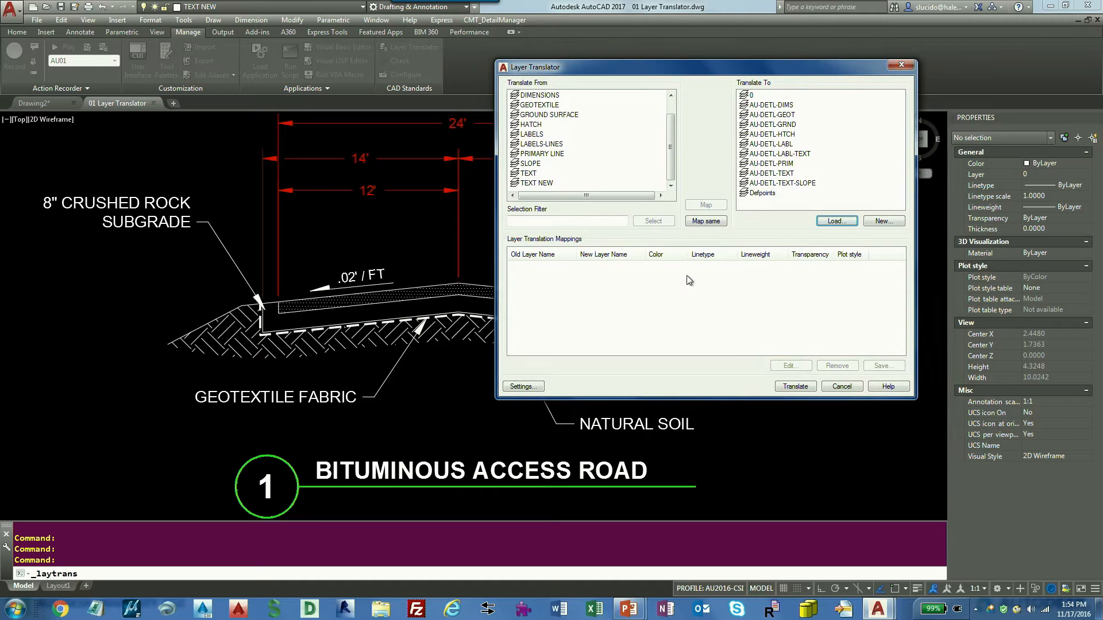
click(522, 387)
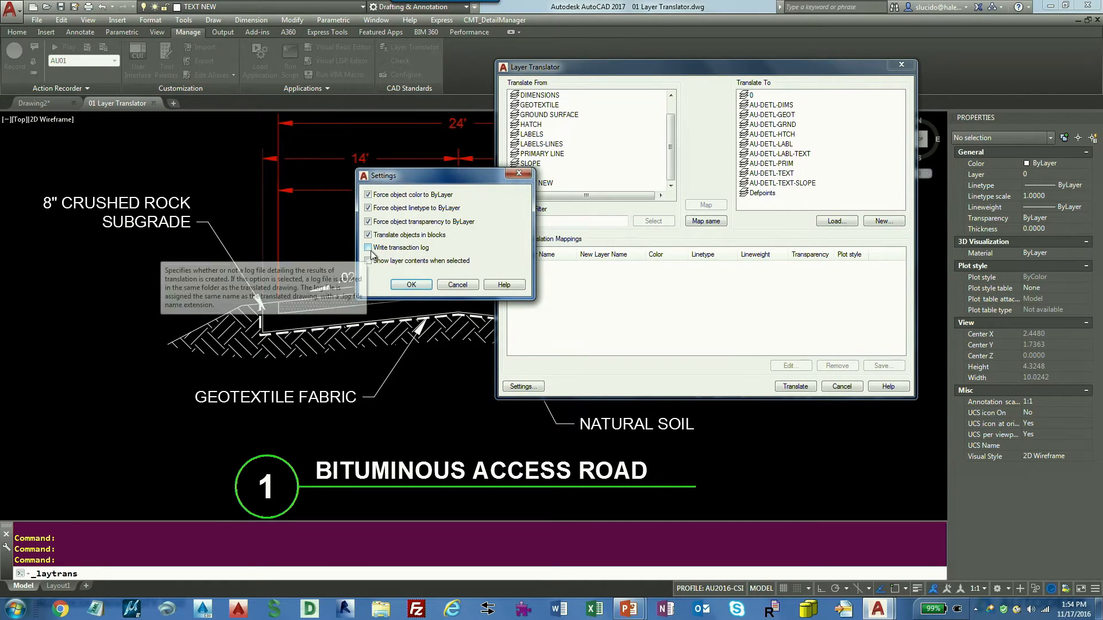
click(458, 285)
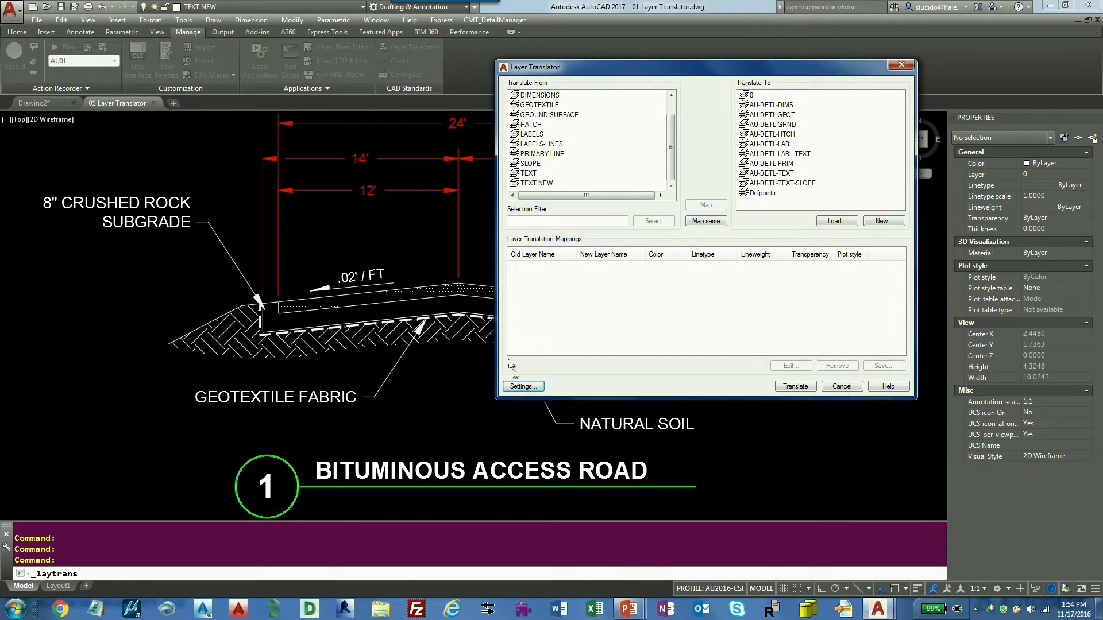
click(522, 386)
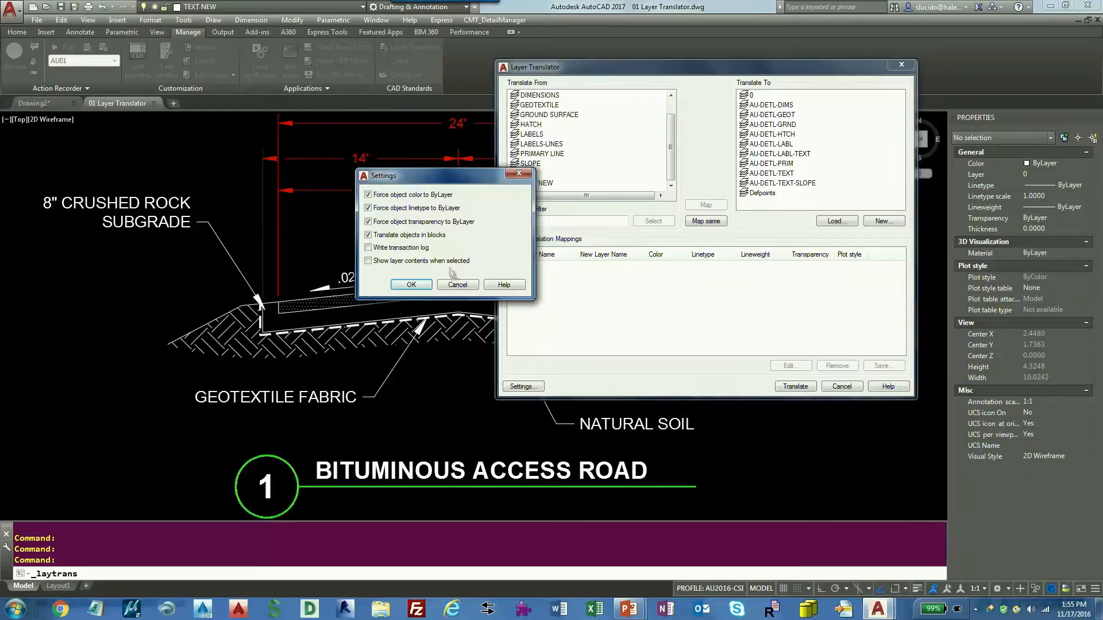
click(419, 285)
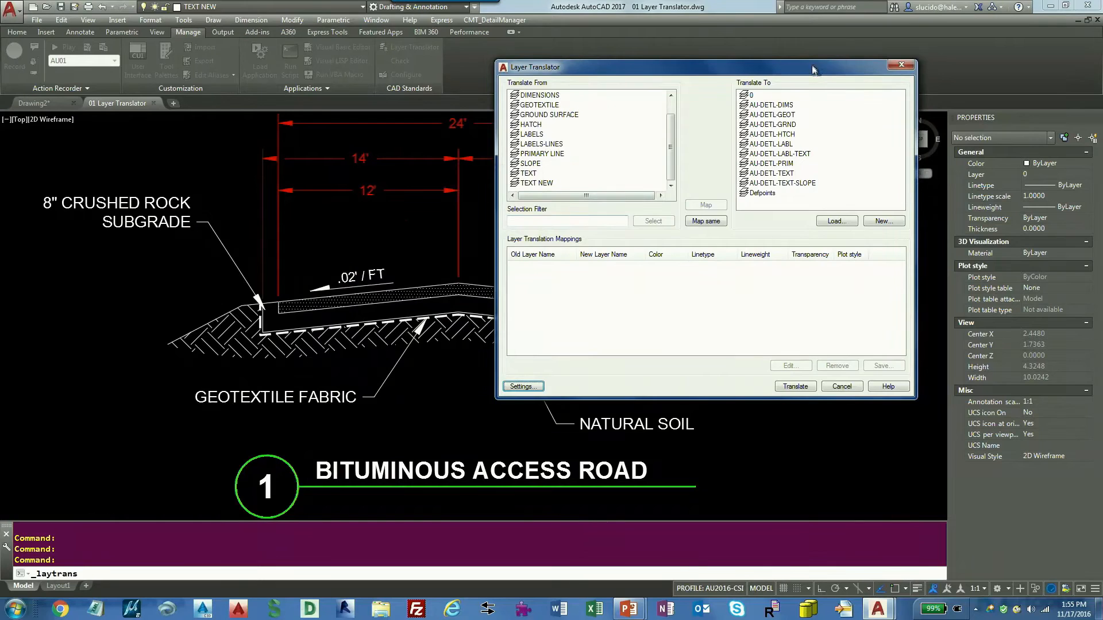
drag(816, 67, 893, 46)
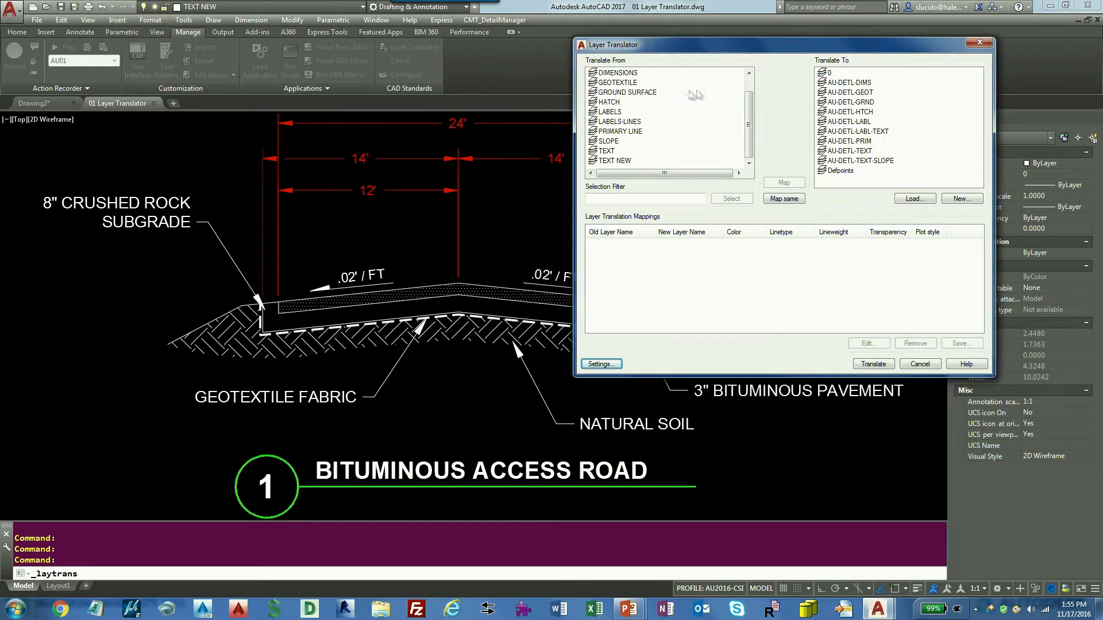
Map the DIMENSIONS layer to AU-DETL-DIMS and the GEOTEXTILE layer to AU-DETL-GEOT.
click(618, 73)
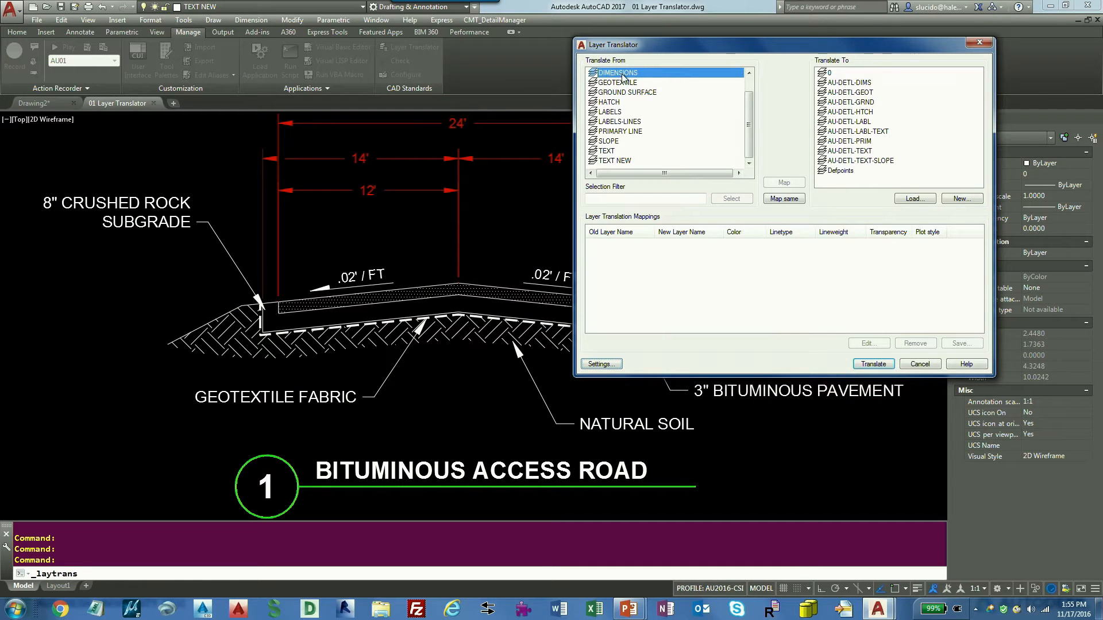
click(856, 82)
click(784, 183)
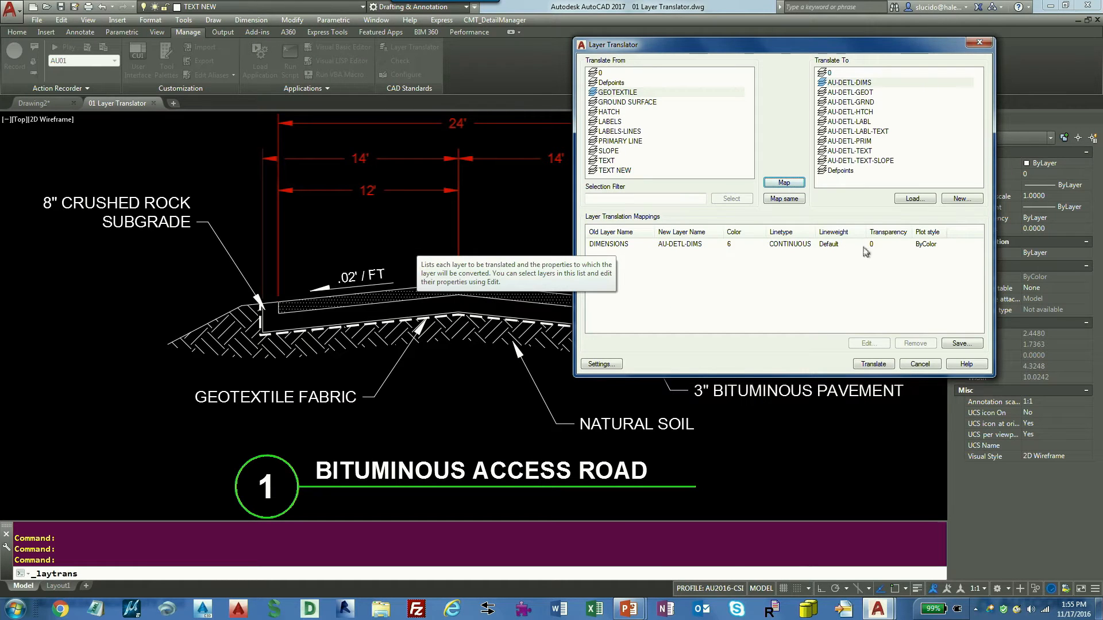
click(629, 94)
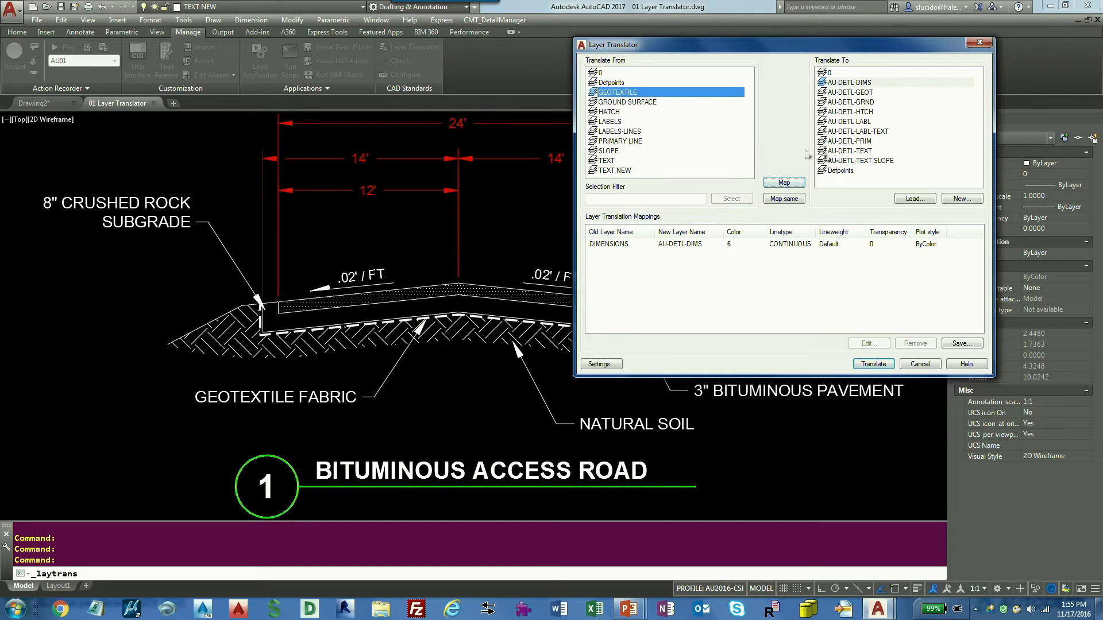
click(847, 92)
click(786, 183)
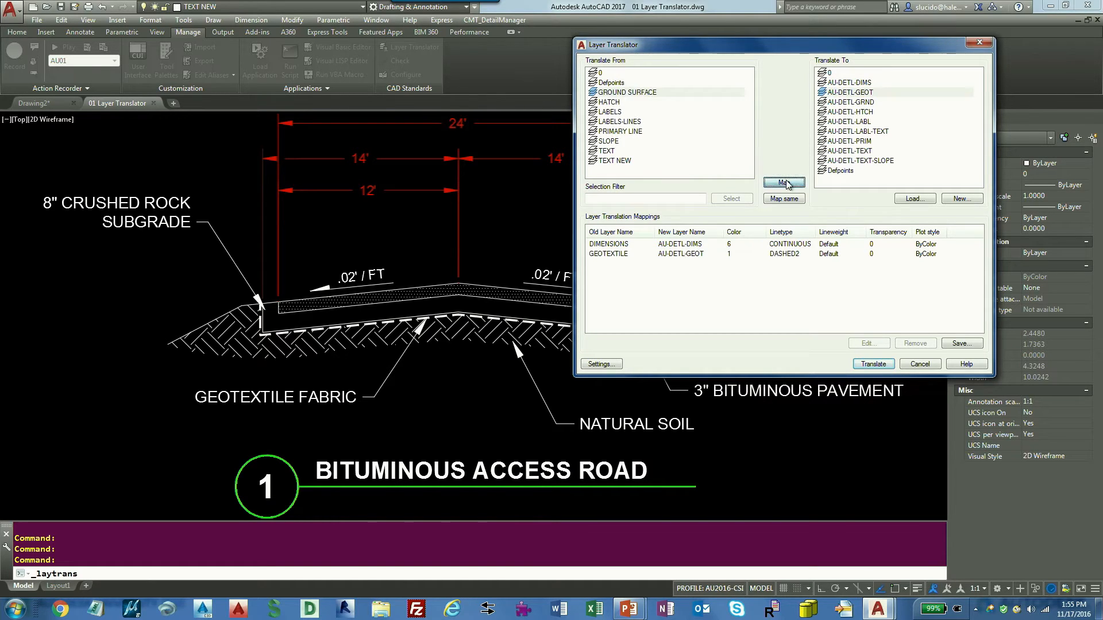
Map the GROUND SURFACE layer to AU-DETL-GRND and the HATCH layer to AU-DETL-HTCH.
click(639, 94)
click(849, 101)
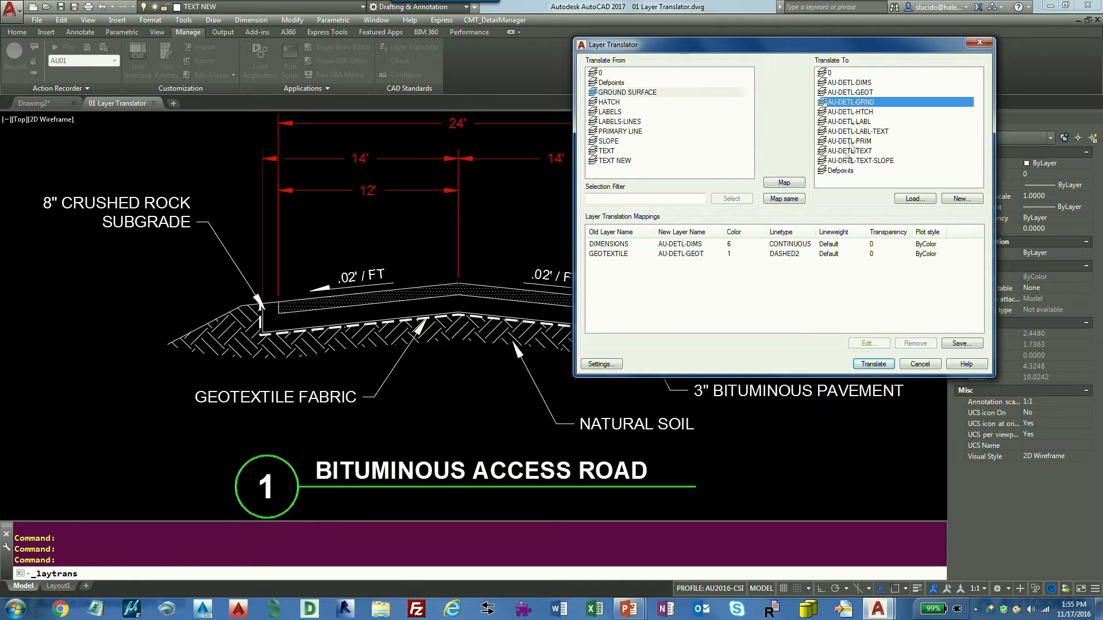
click(793, 183)
click(612, 93)
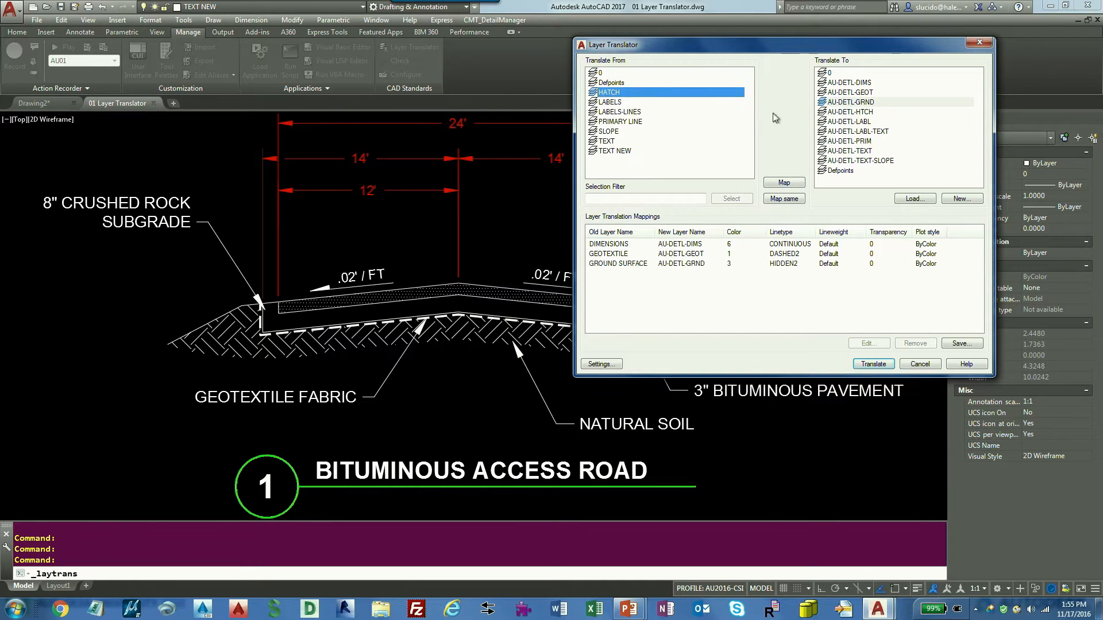
click(847, 111)
click(783, 182)
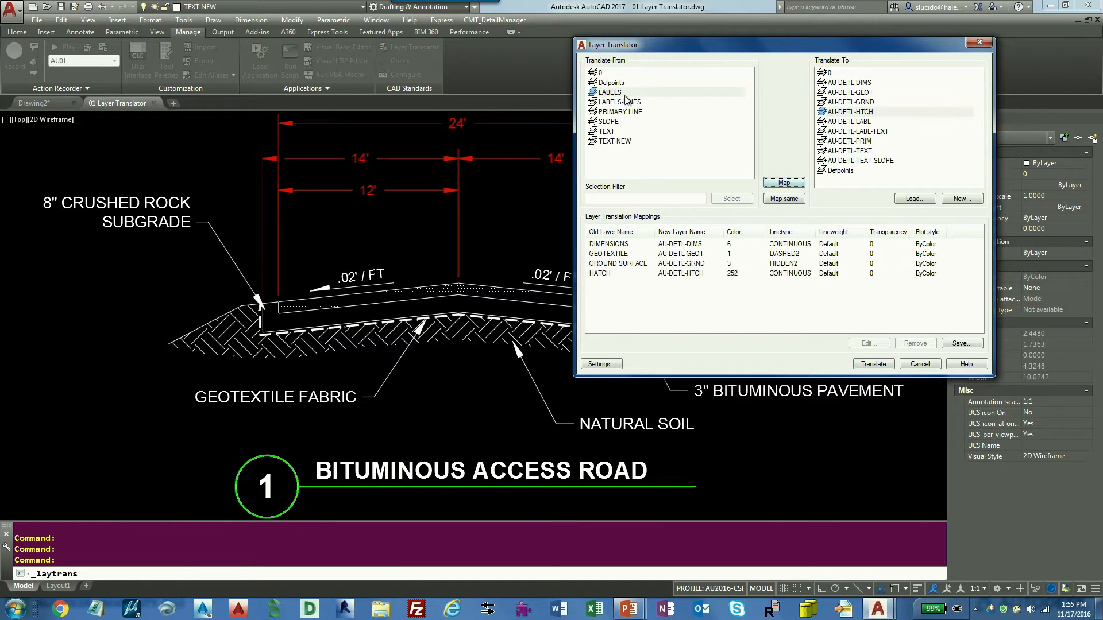
Map both the LABELS and LABELS-LINES layers to AU-DETL-LABL.
click(850, 121)
click(784, 183)
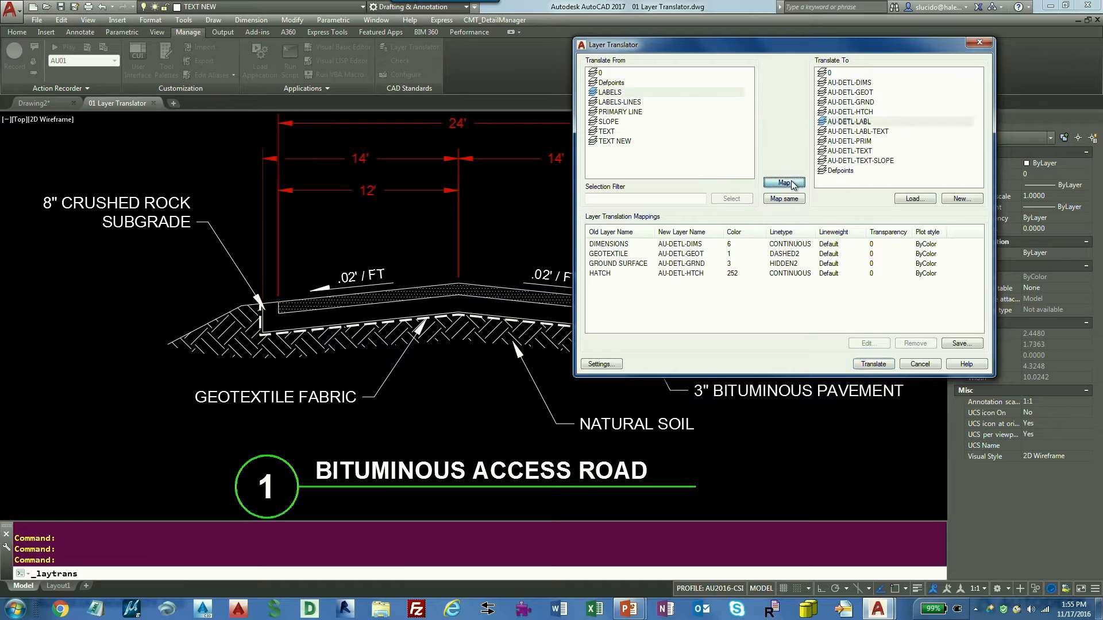
click(648, 92)
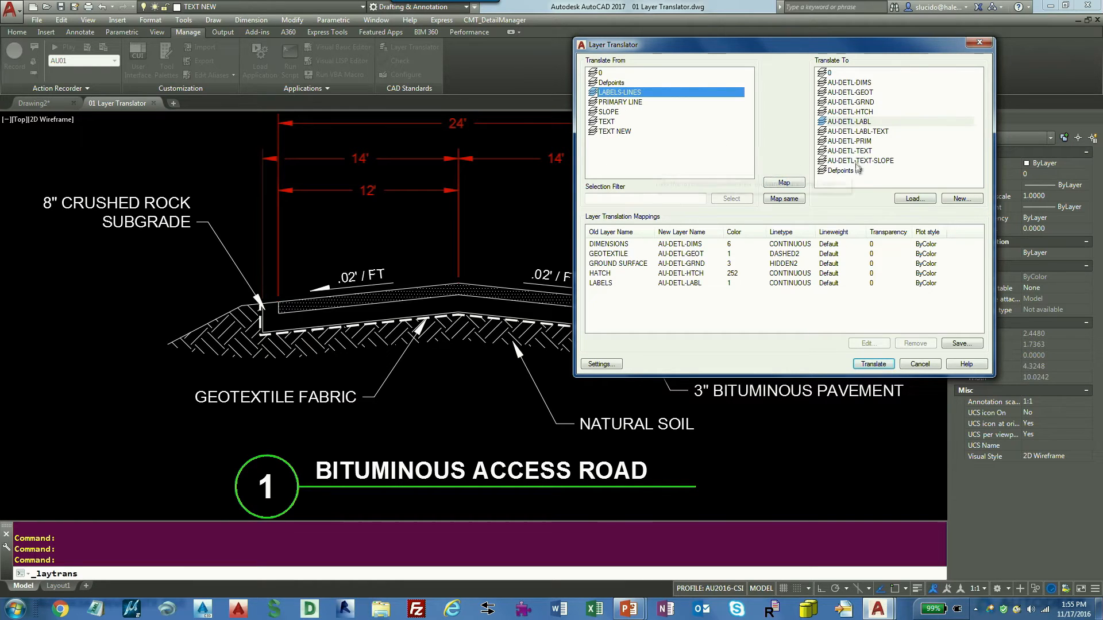
click(859, 124)
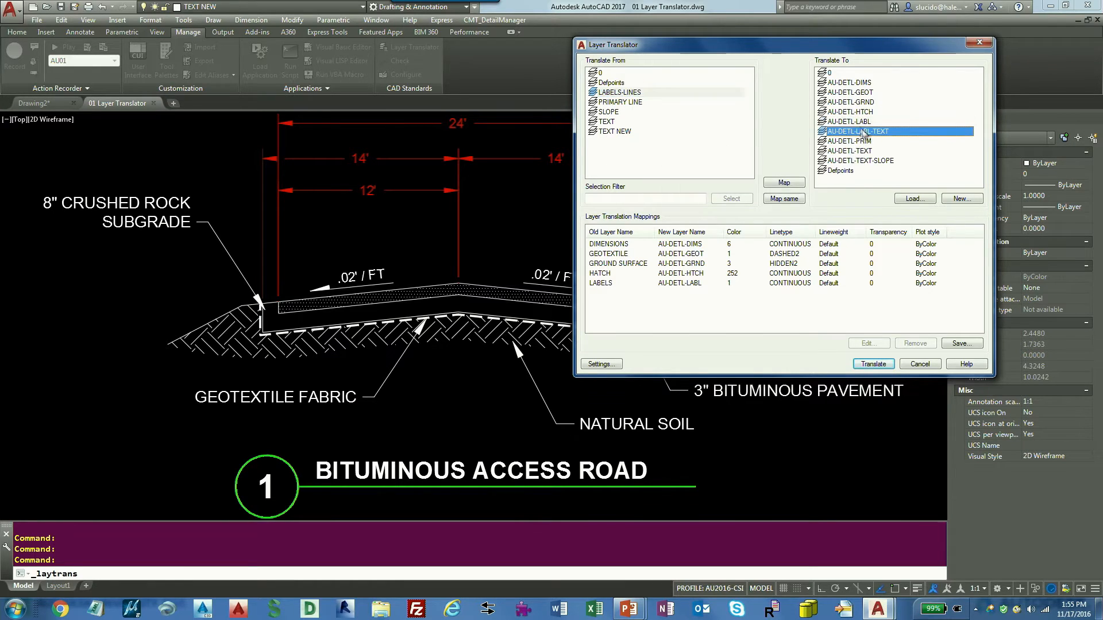
click(785, 182)
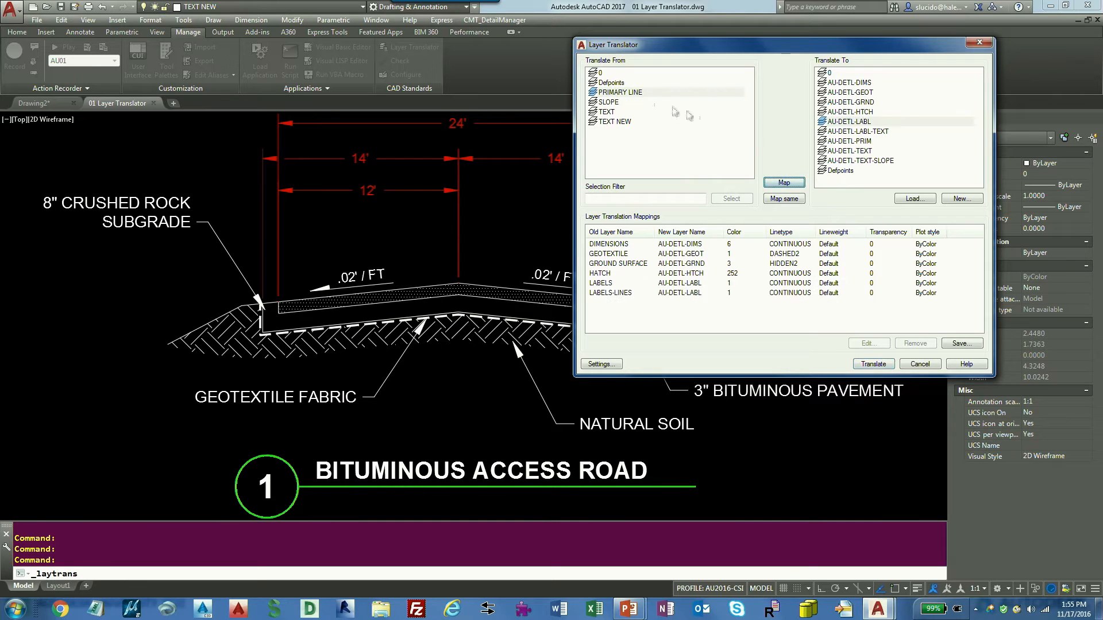
Map the PRIMARY LINE layer to AU-DETL-PRIM and the SLOPE layer to AU-DETL-TEXT-SLOPE.
click(850, 140)
click(784, 183)
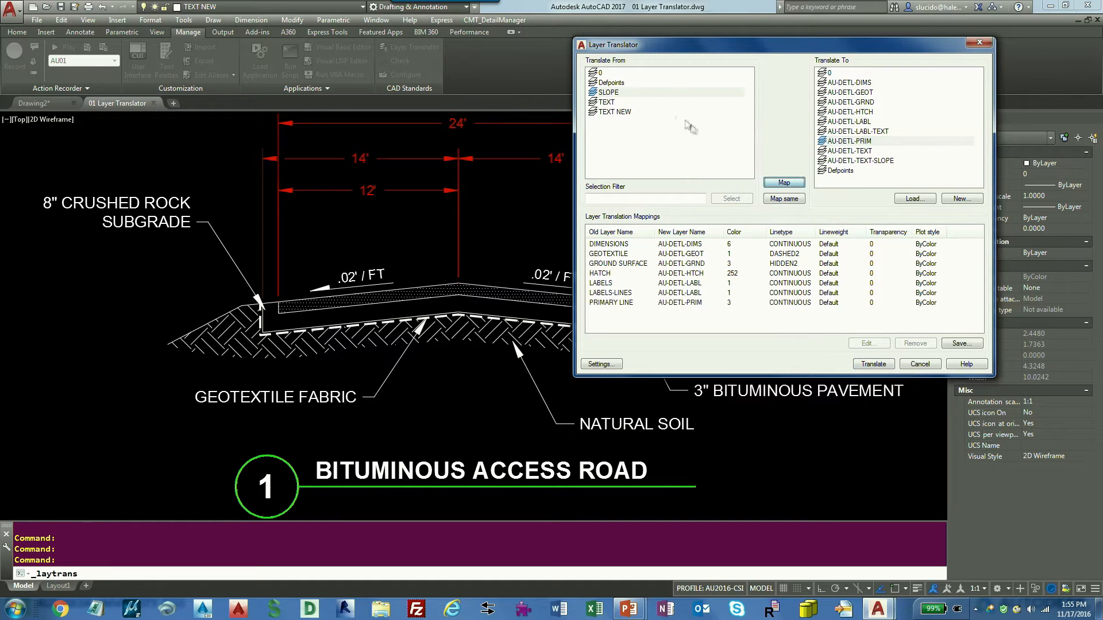
click(850, 160)
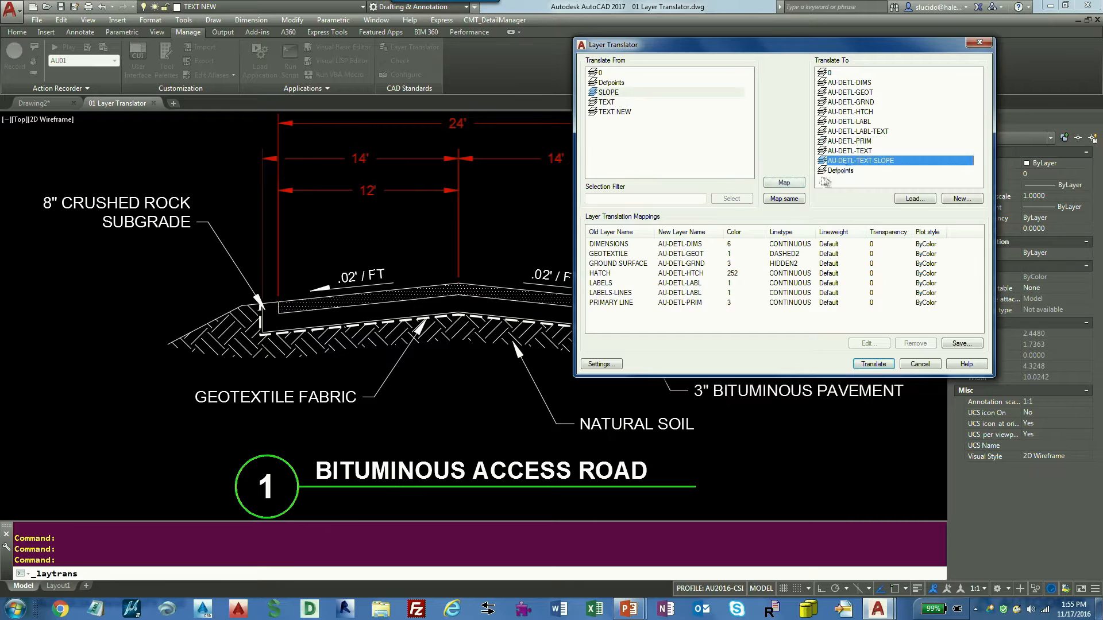
click(784, 183)
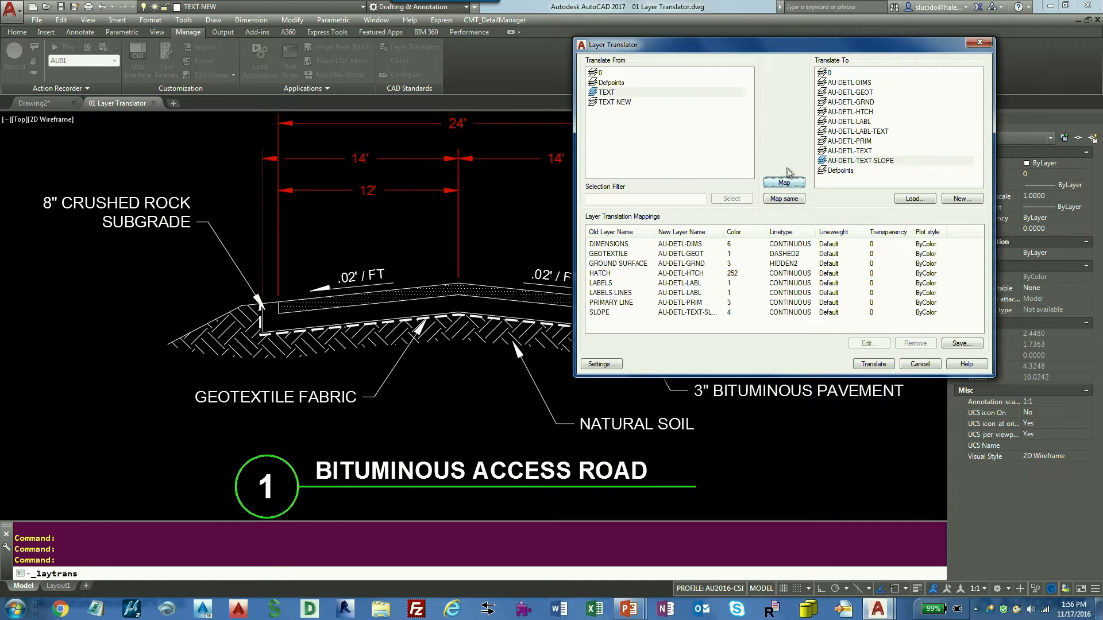
Map the TEXT and TEXT NEW layers together to AU-DETL-TEXT.
click(606, 93)
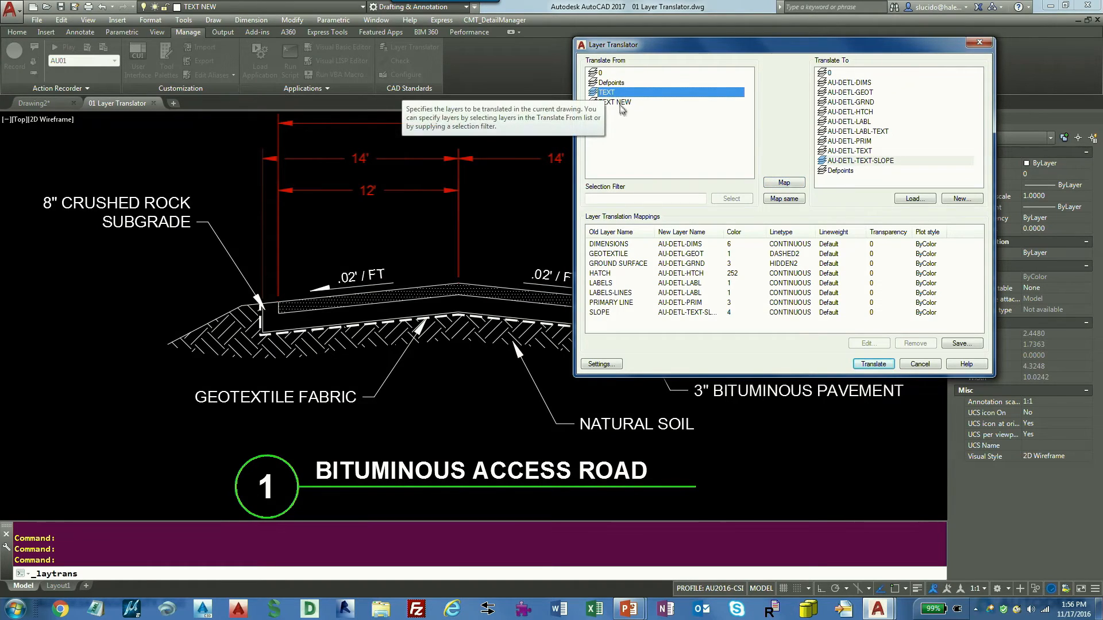
shift+click(626, 103)
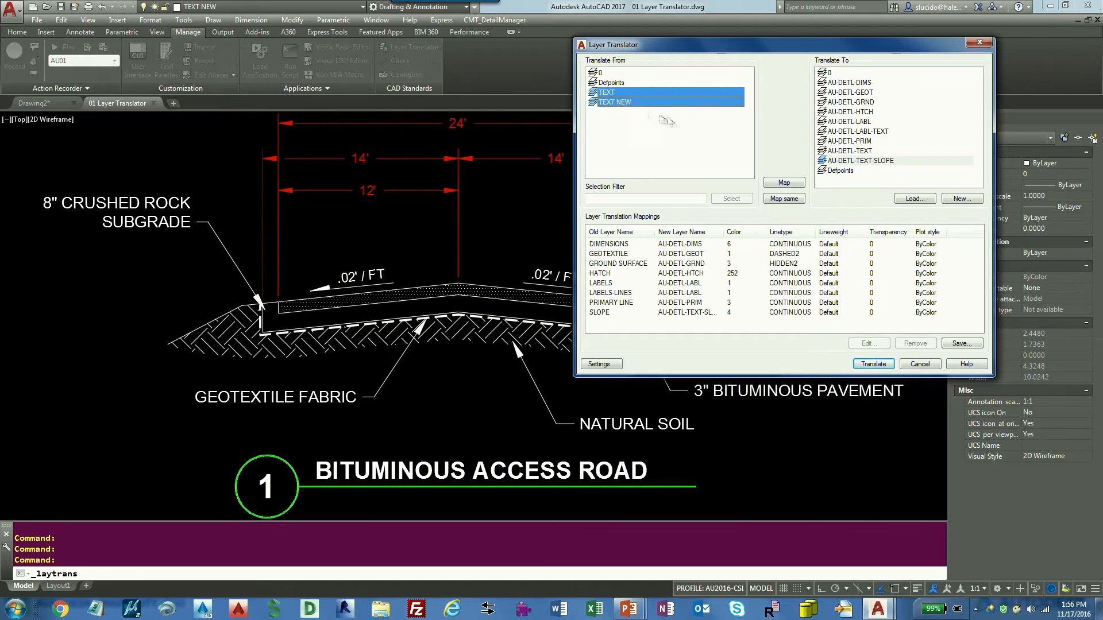
click(859, 151)
click(795, 185)
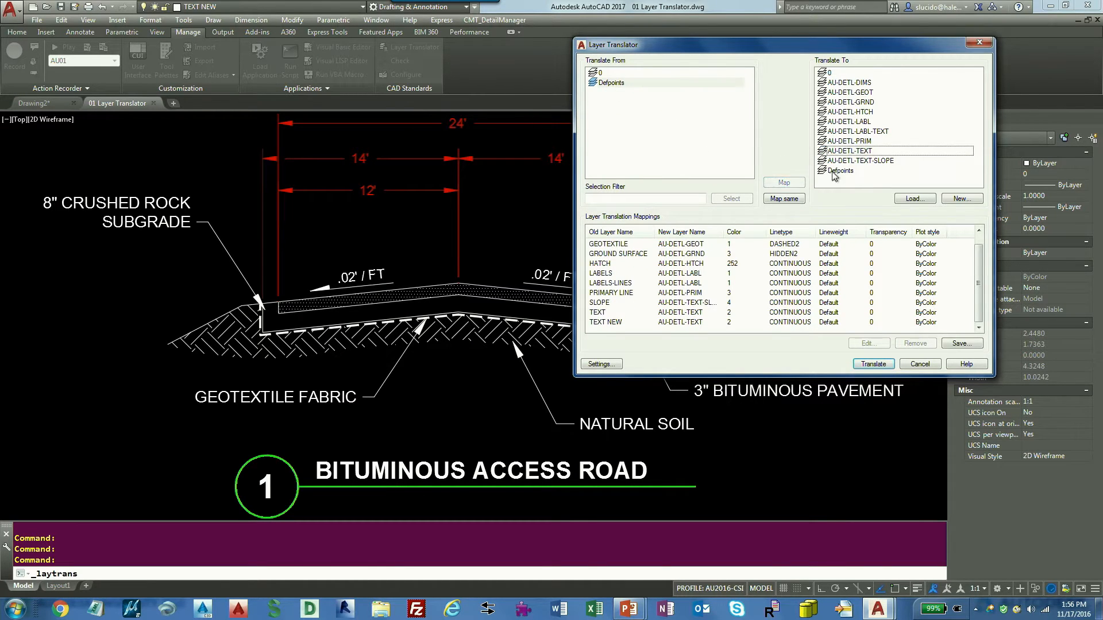
Map the Defpoints layer to the standard Defpoints layer and translate all mapped layers in the drawing.
click(622, 84)
click(838, 171)
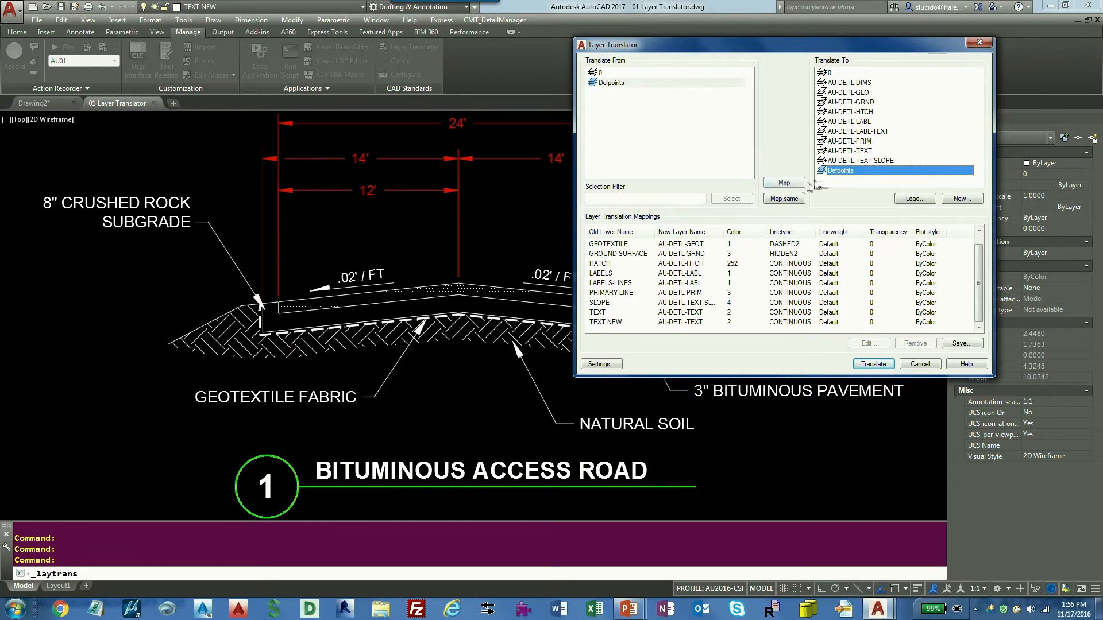
click(783, 182)
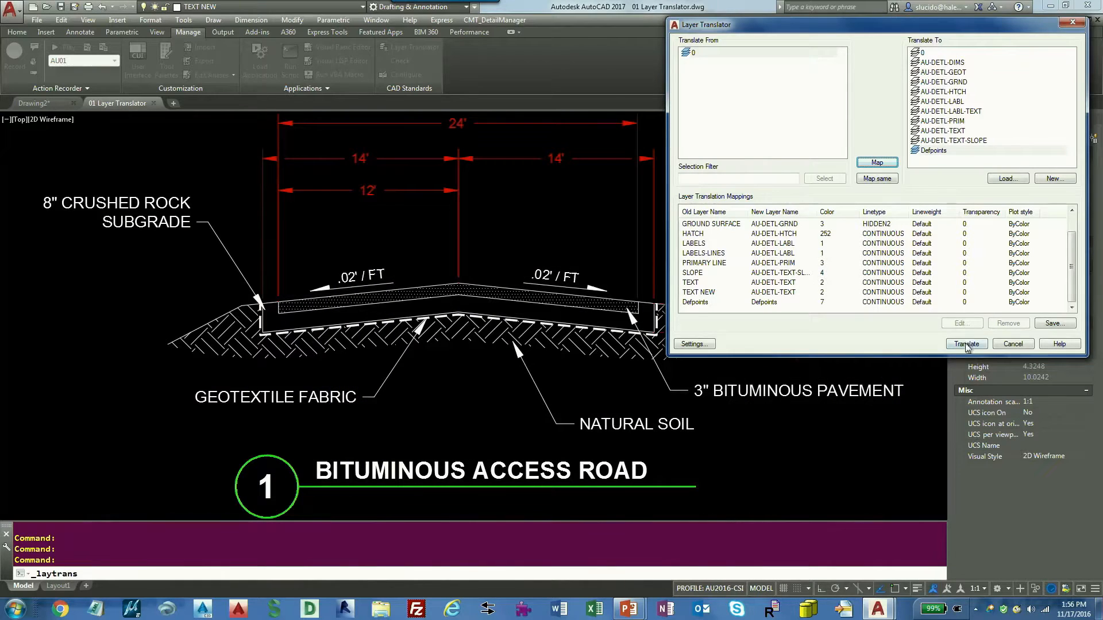
click(967, 344)
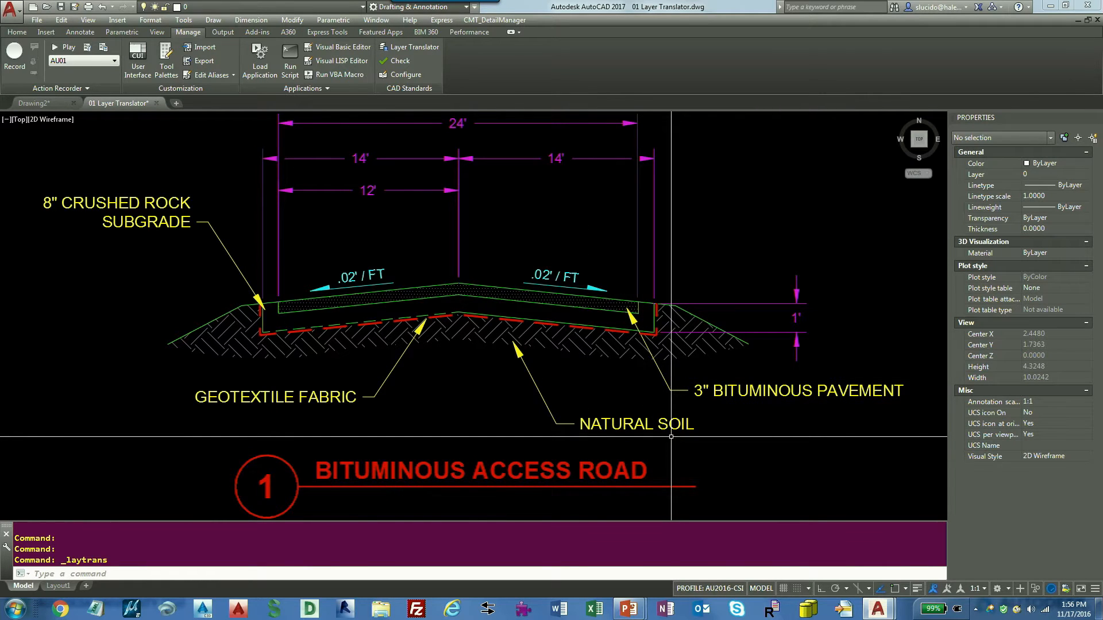
Check the translated layers' names, colors and linetypes in the layer list, and inspect the whole access road detail.
text(LA)
key(Return)
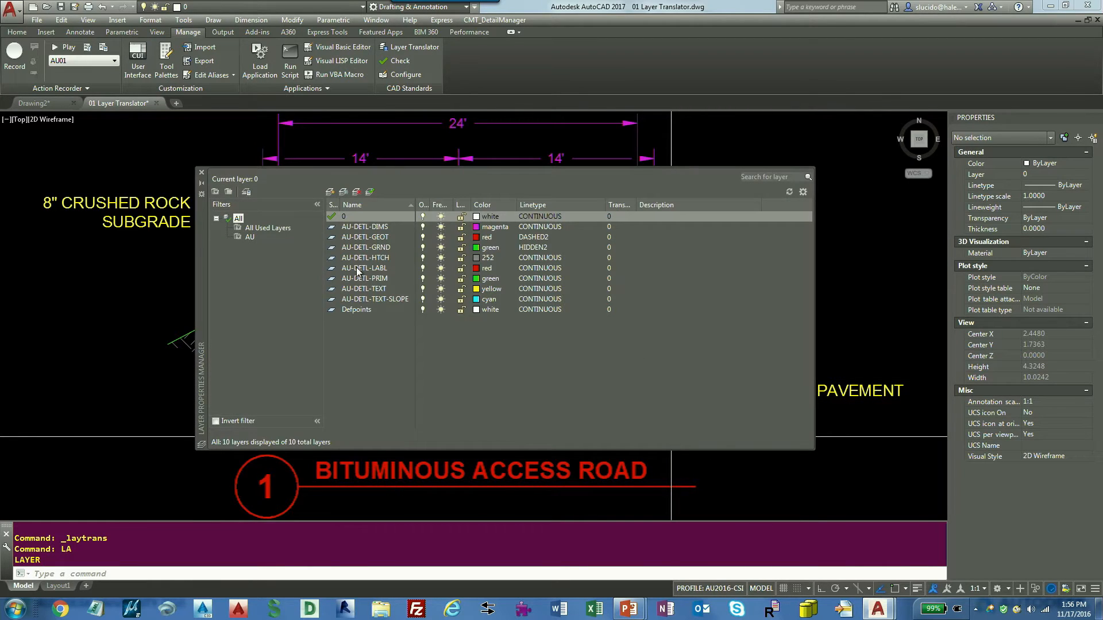
click(202, 173)
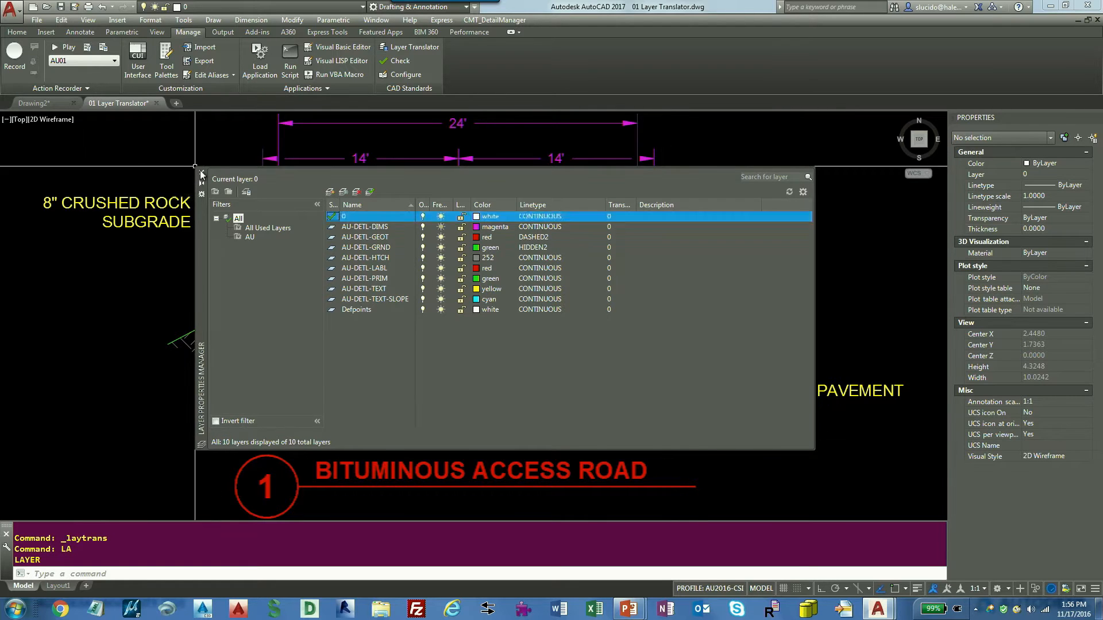
scroll(562, 336, down, 1)
scroll(561, 336, up, 1)
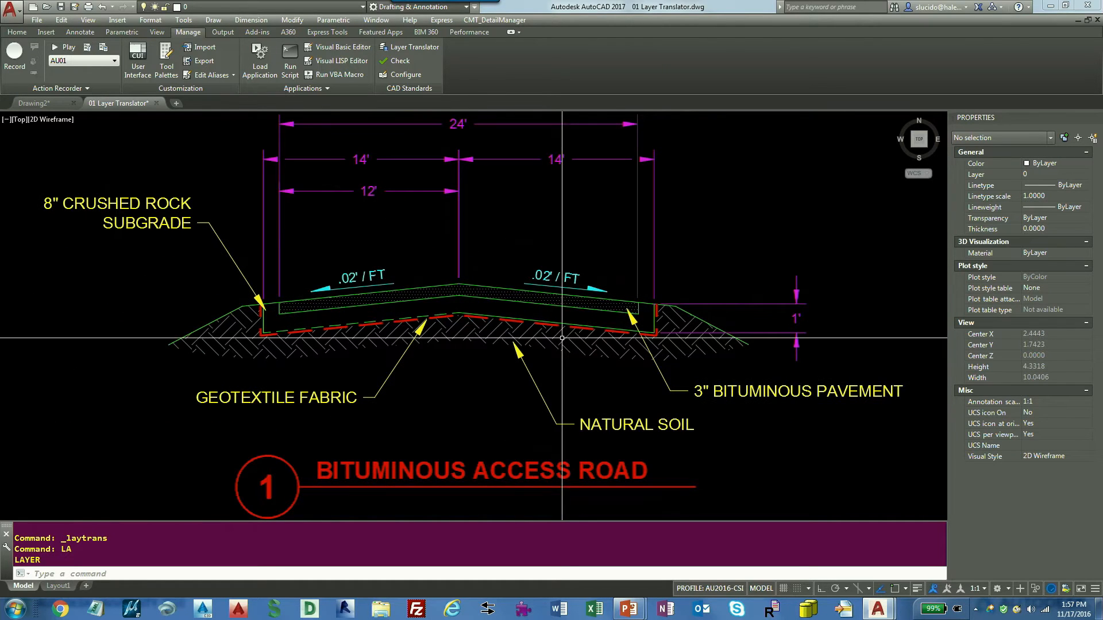
middle_click(516, 402)
middle_click(516, 402)
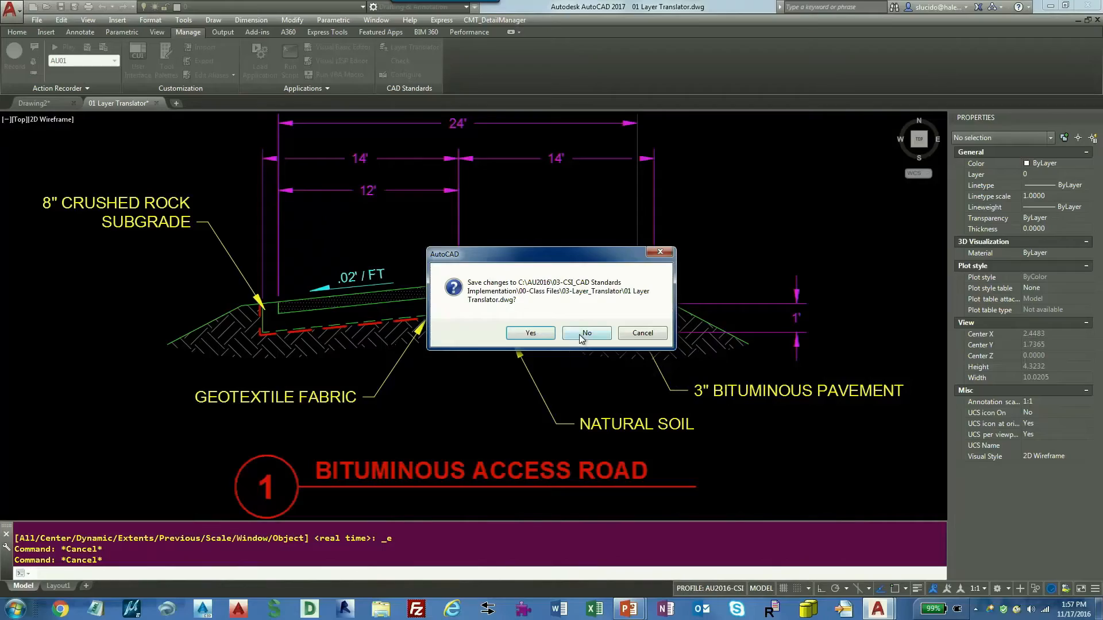
Close the 01 Layer Translator drawing without saving and switch to the PowerPoint slide on mapping layer translations.
click(578, 335)
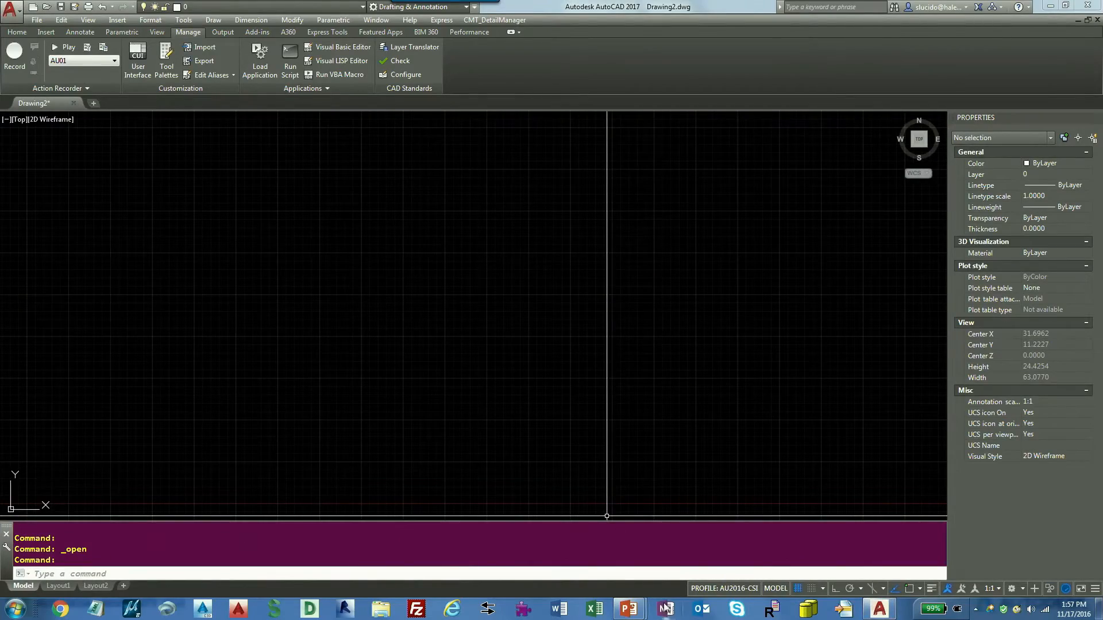
mouse_move(634, 612)
click(696, 540)
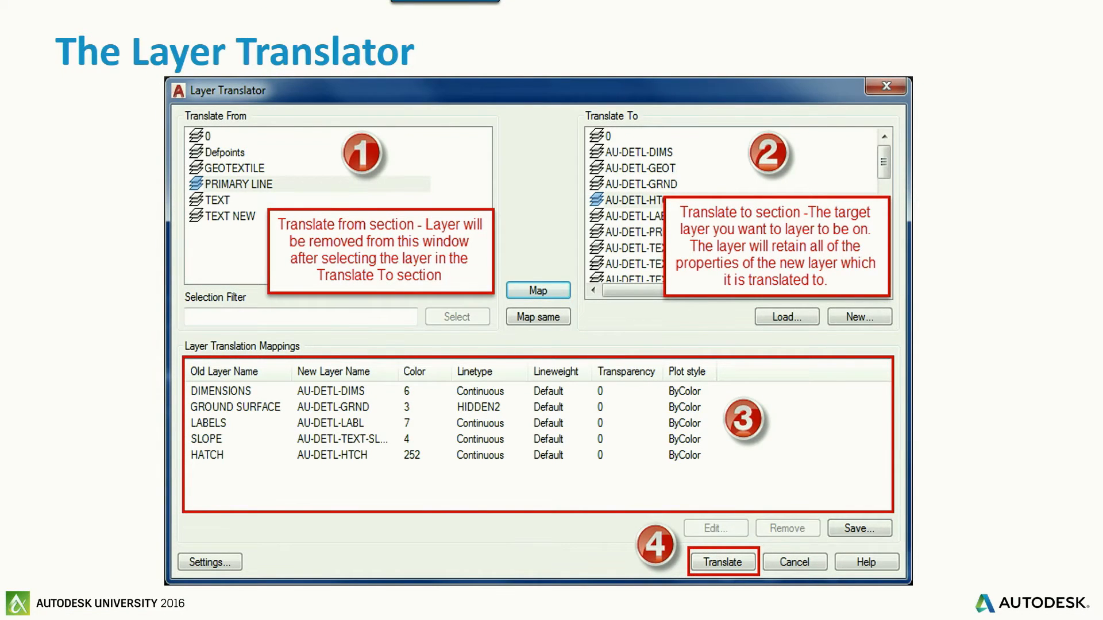
key(Right)
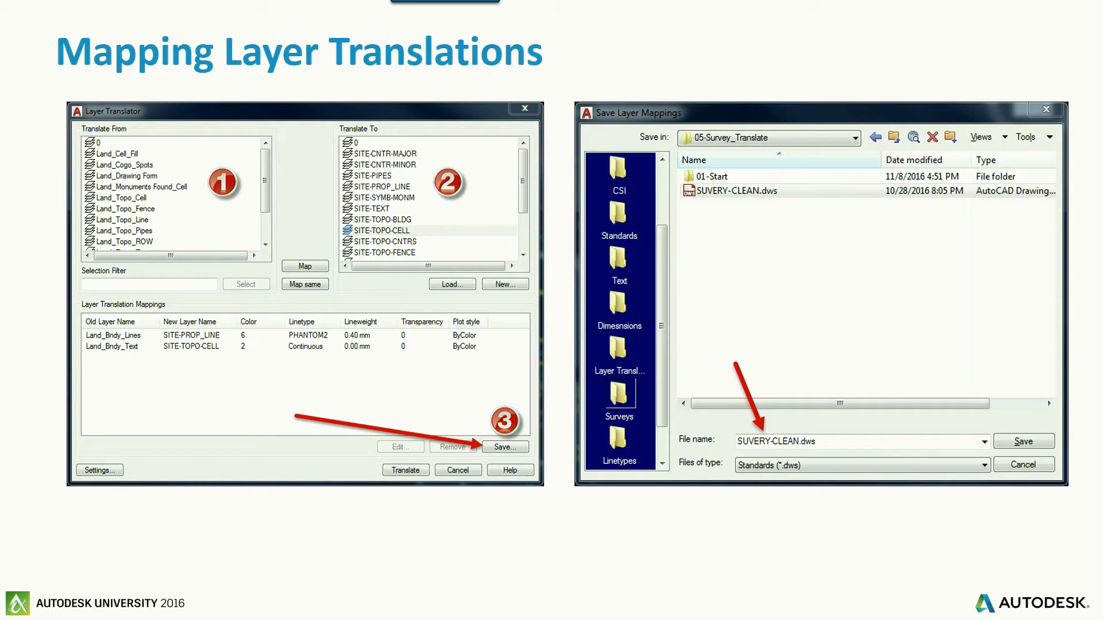
Switch back to AutoCAD and open SUVERY-0001.dwg from the 05-Survey_Translate folder, ignoring the missing SHX files.
key(alt+Tab)
key(alt+Tab)
key(alt+Tab)
key(alt+Tab)
key(alt+Tab)
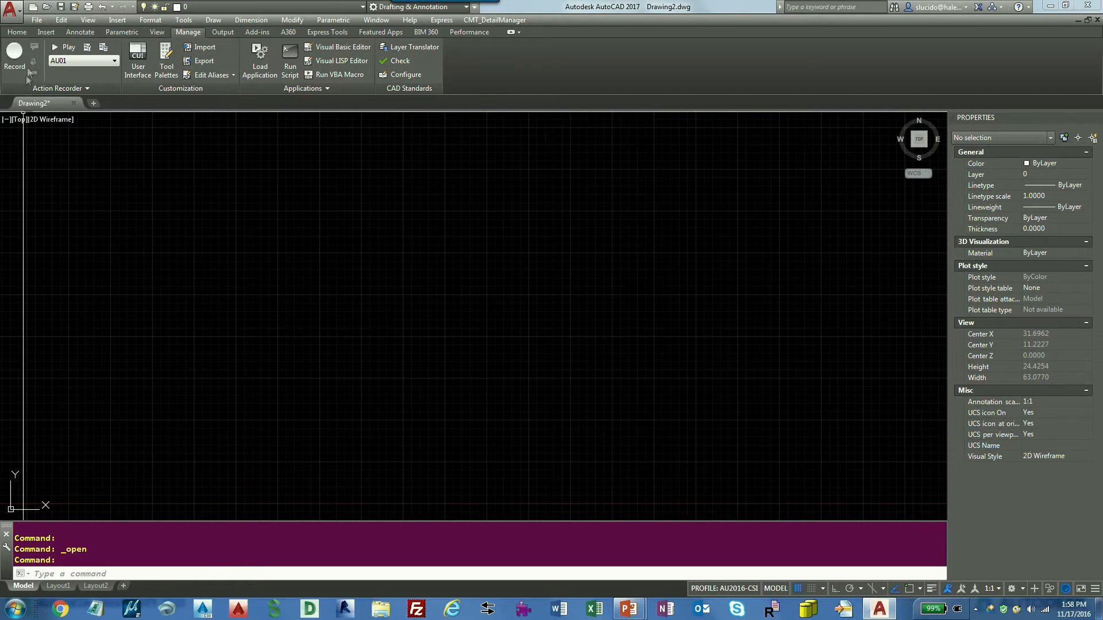
click(49, 7)
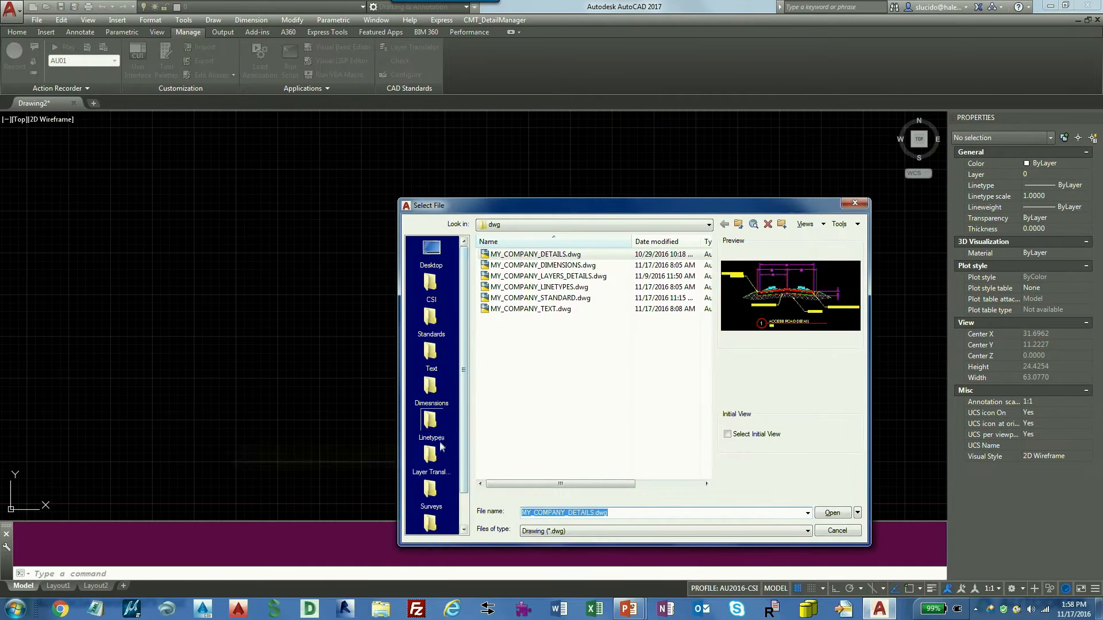
click(430, 492)
click(512, 300)
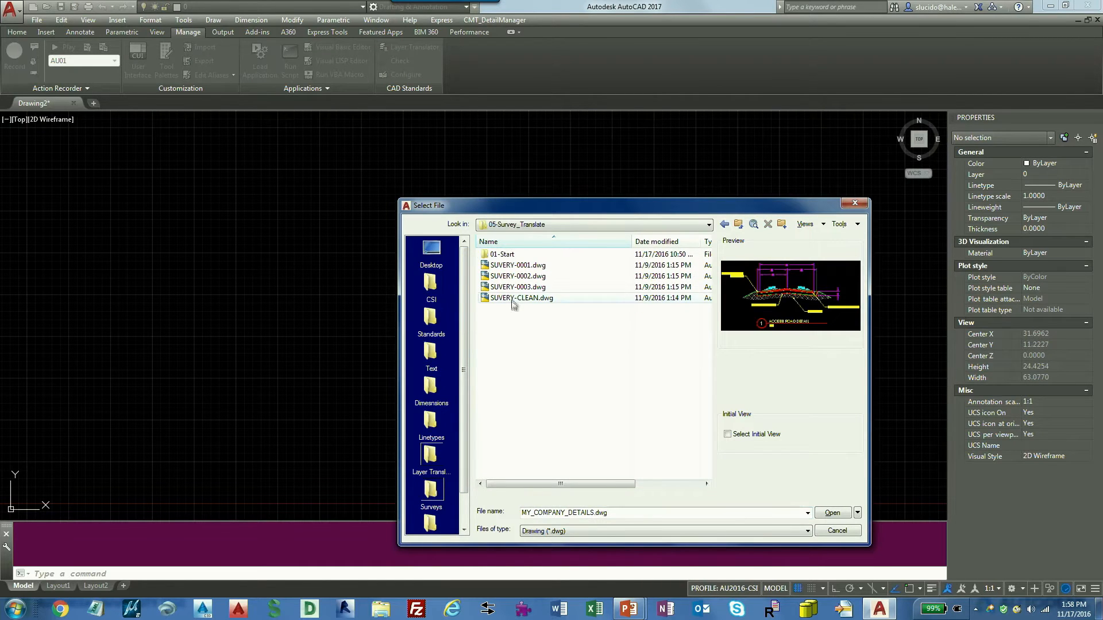
click(514, 266)
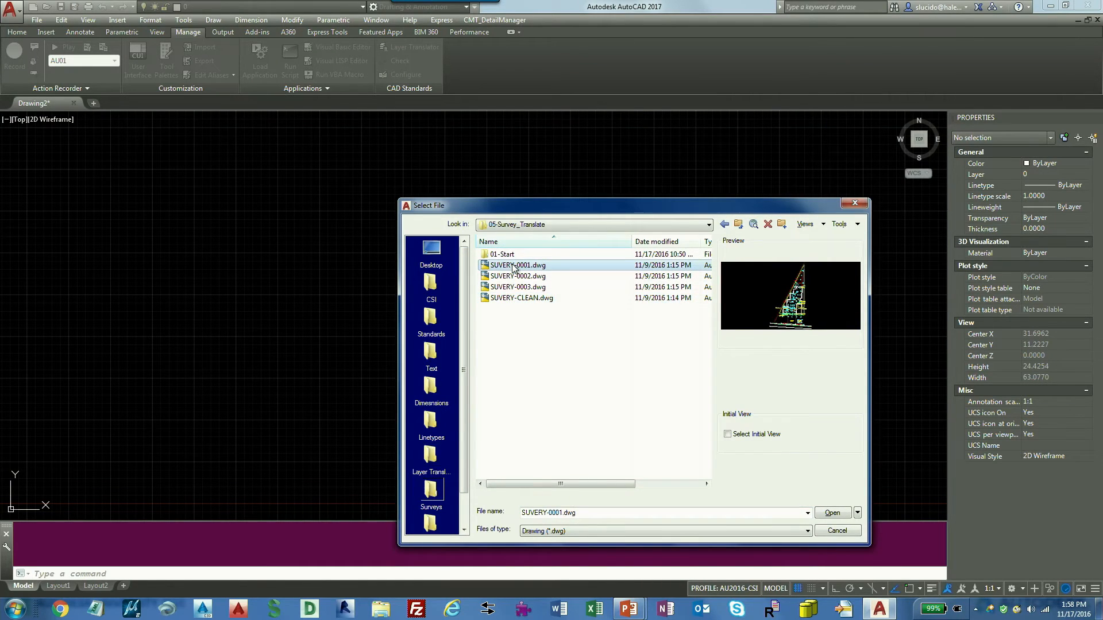
click(834, 516)
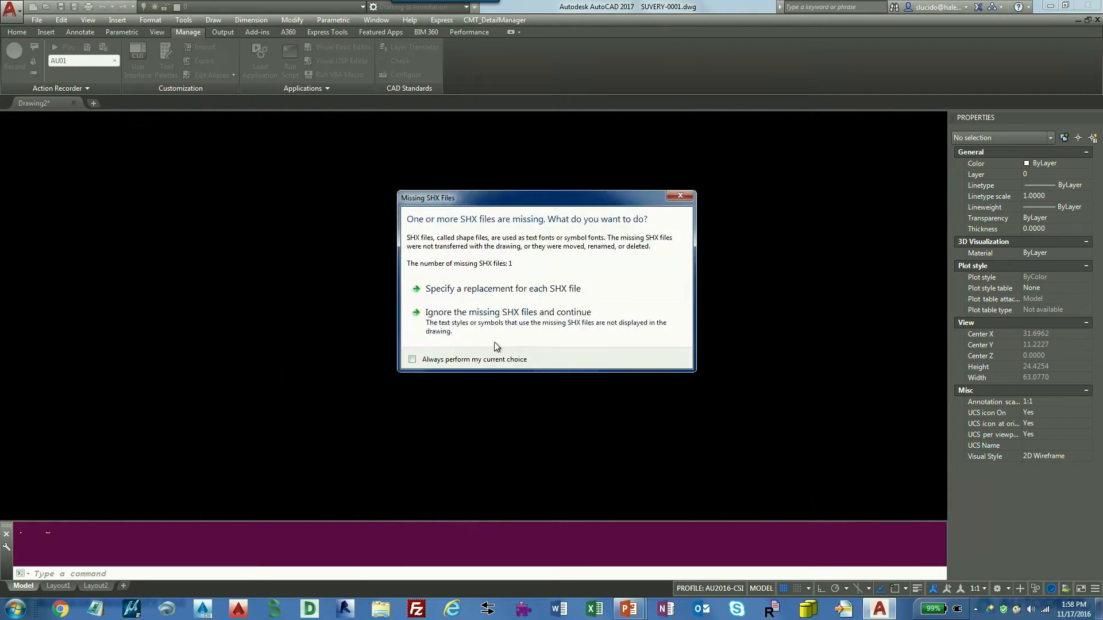
click(463, 319)
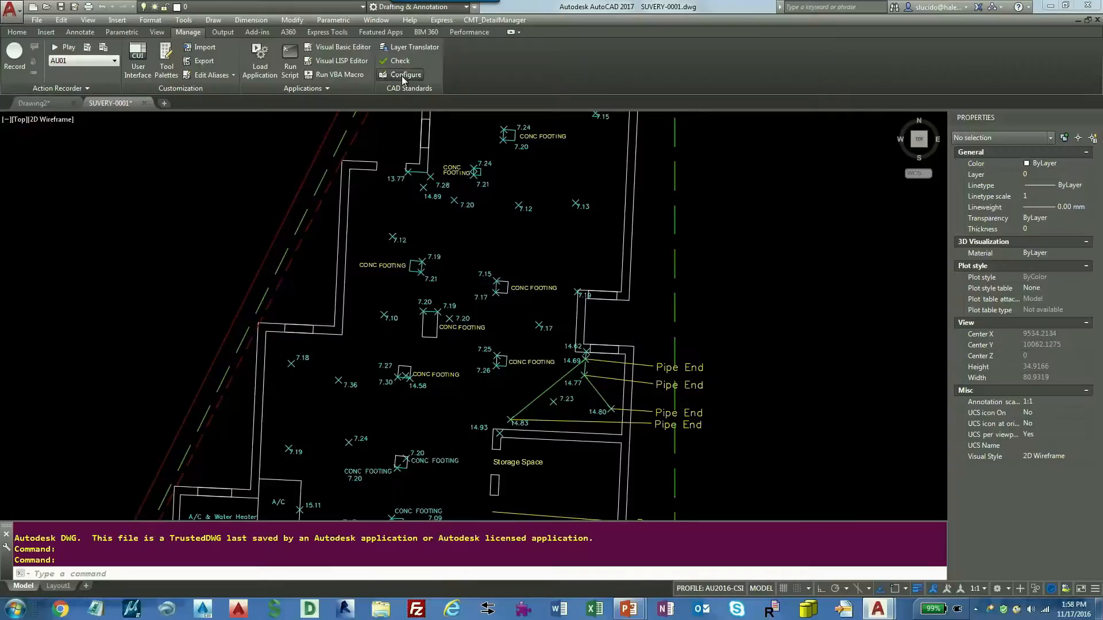
click(404, 75)
click(920, 122)
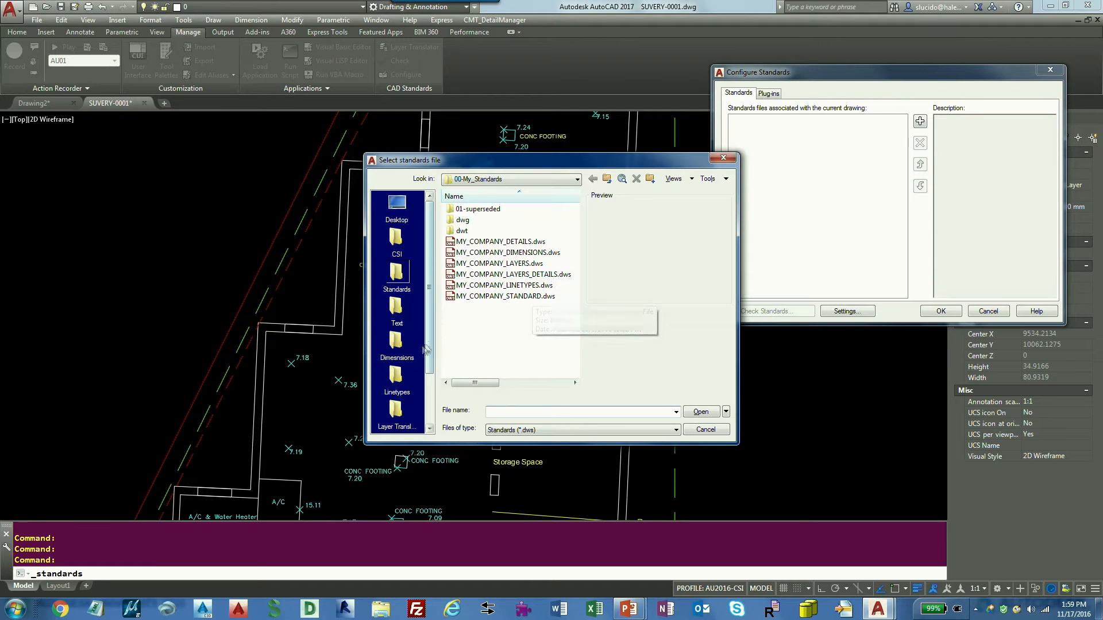
click(396, 413)
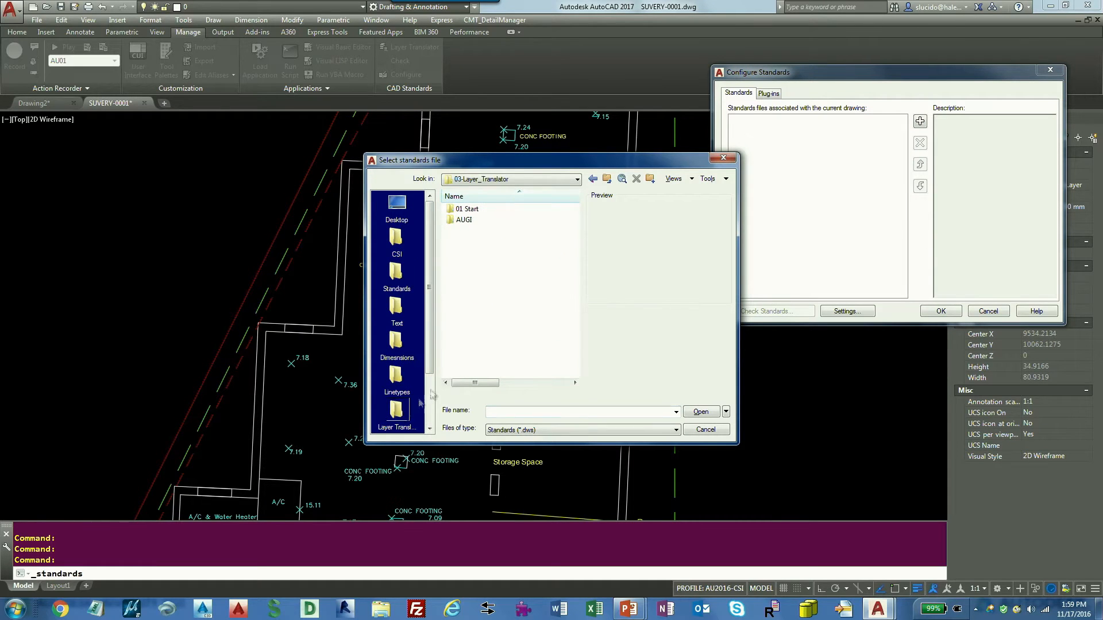
click(429, 429)
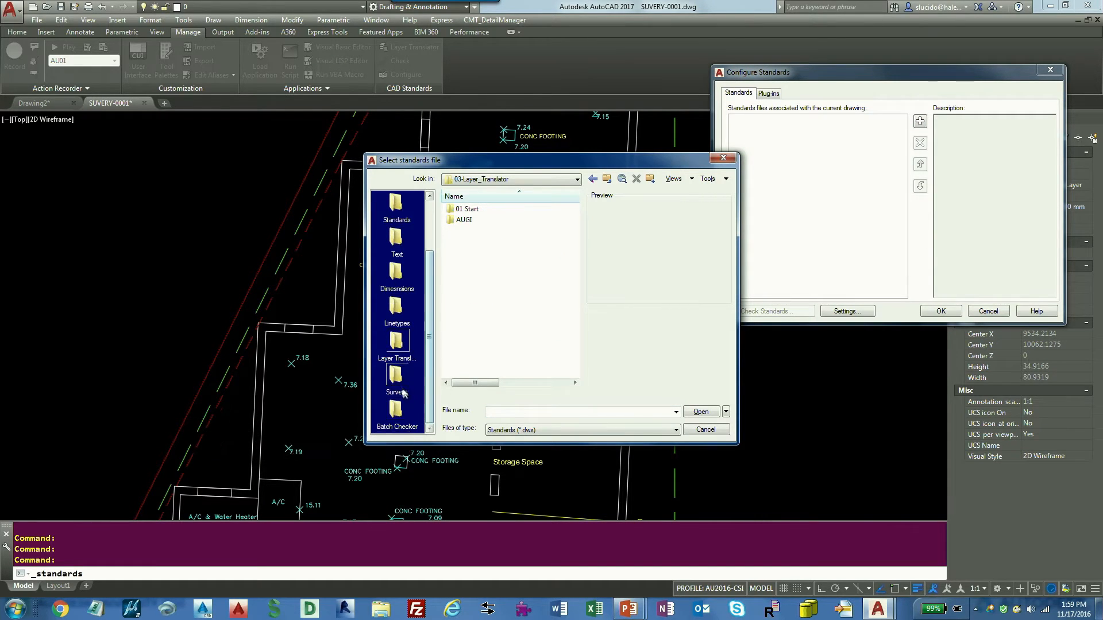
click(396, 379)
click(480, 222)
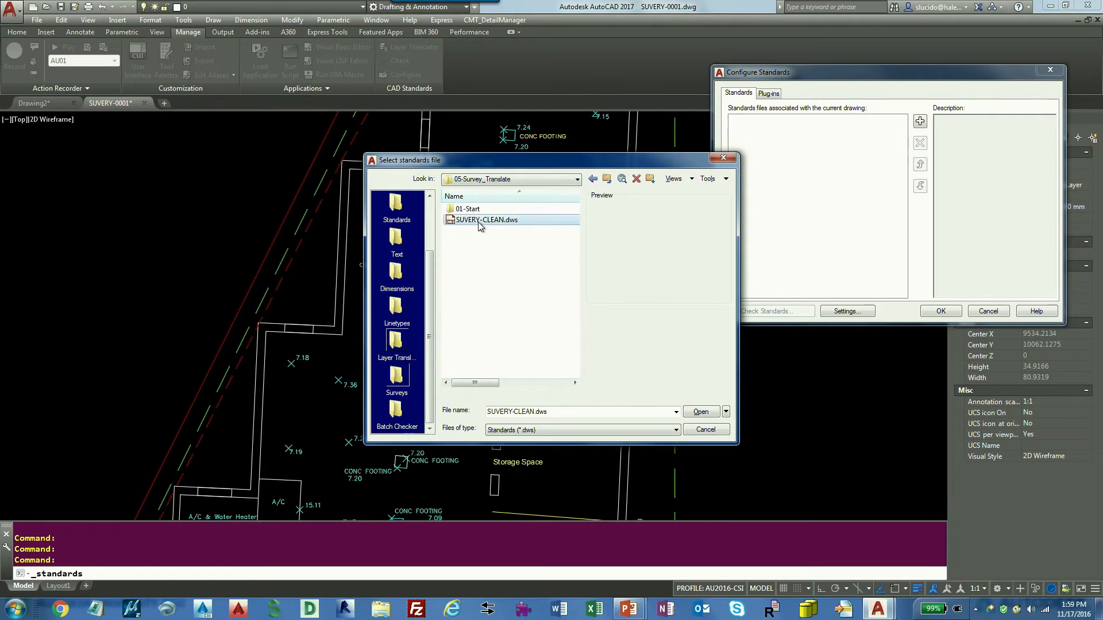
click(701, 411)
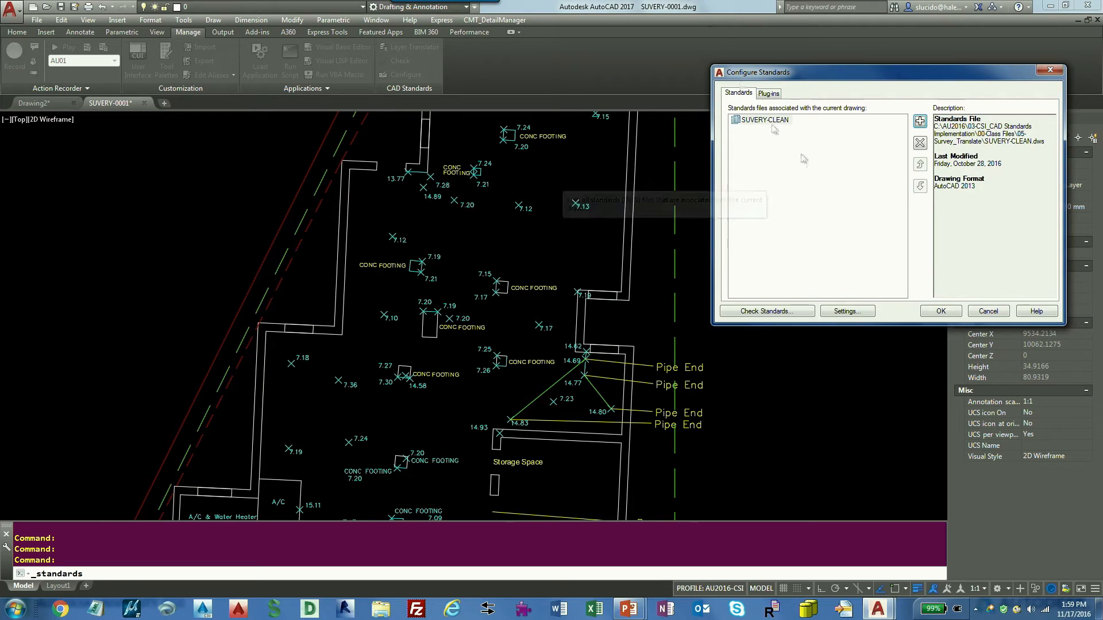
click(921, 123)
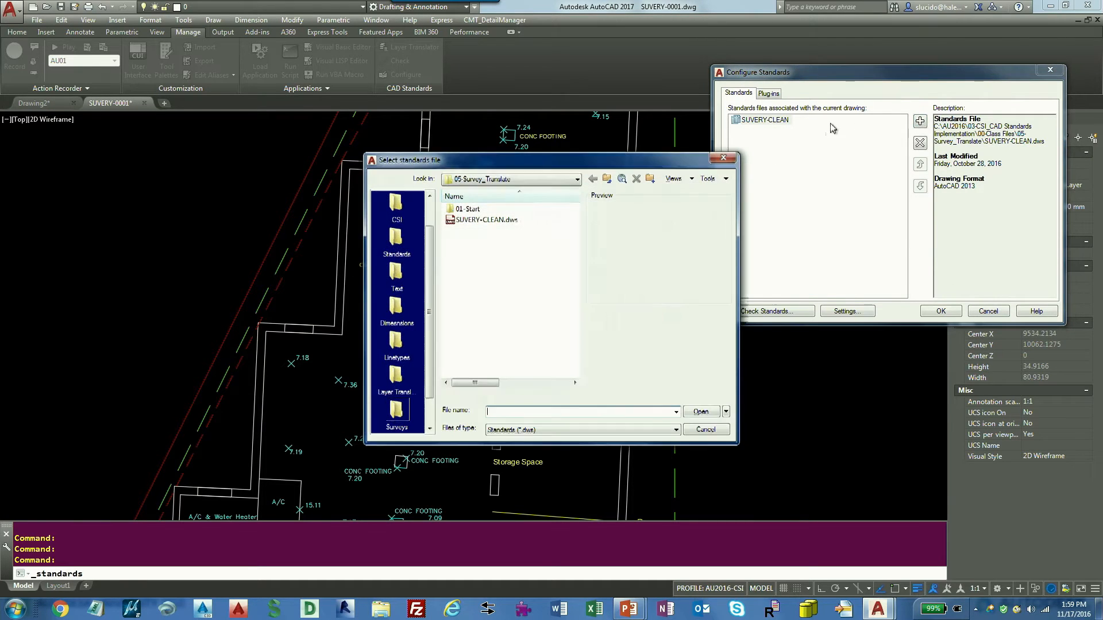
click(698, 435)
click(983, 313)
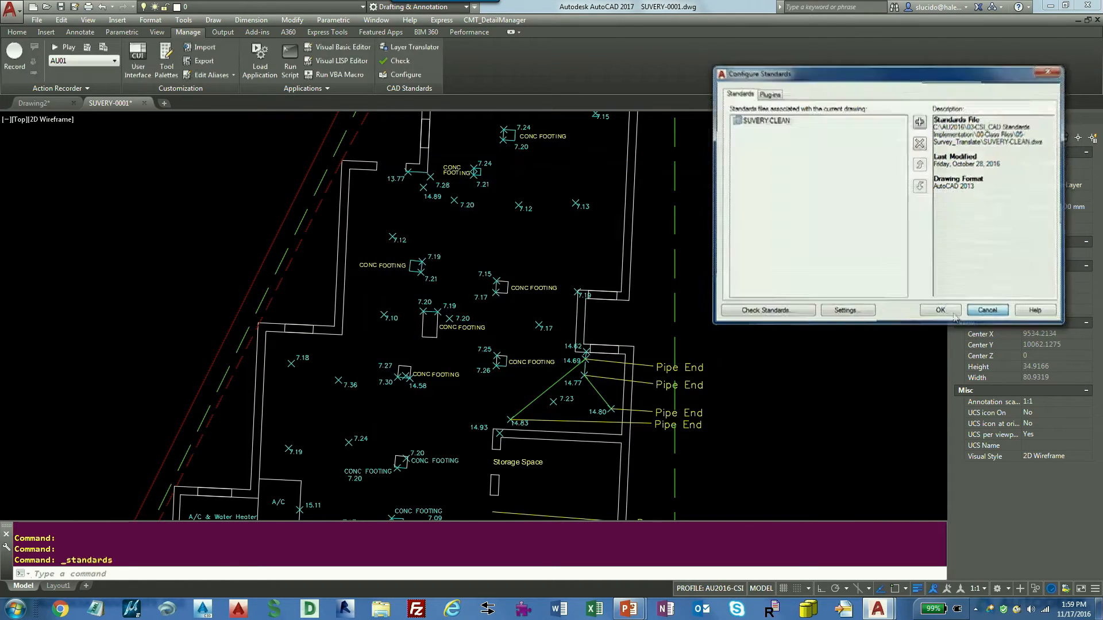
click(407, 75)
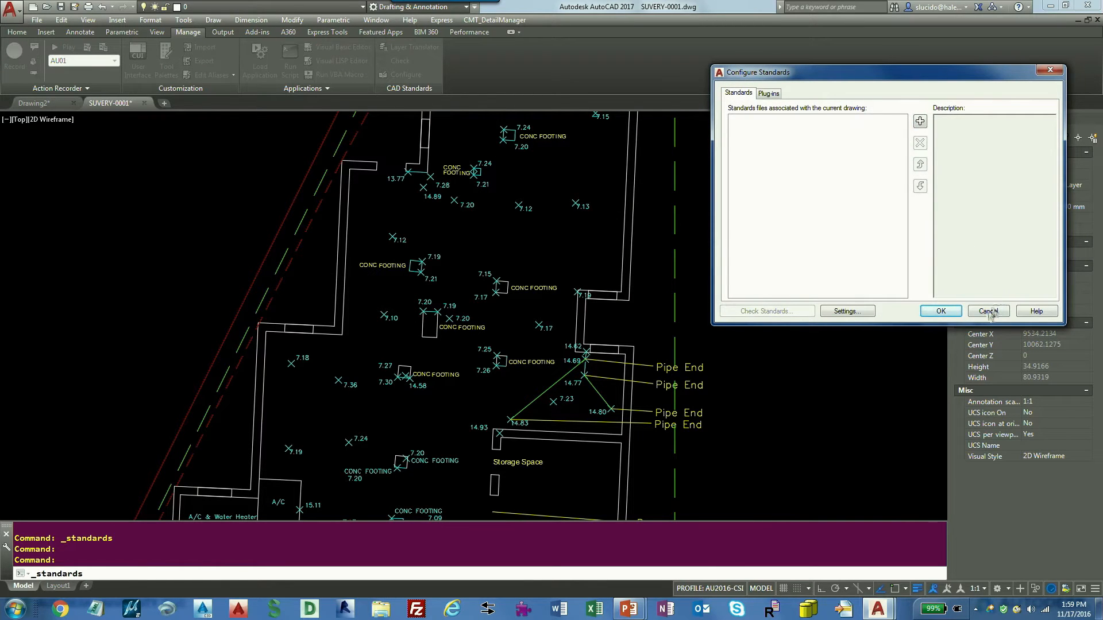
click(989, 312)
Start the Layer Translator and load the target layers from SUVERY-CLEAN.dwg in the 01-Start folder of 05-Survey_Translate.
click(409, 47)
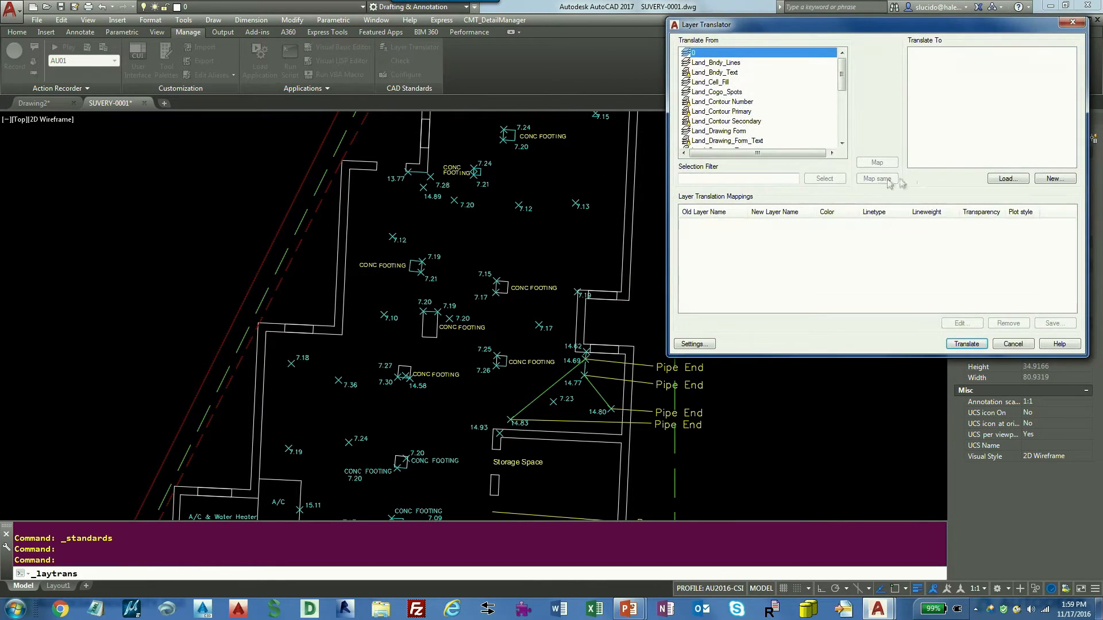
click(1006, 179)
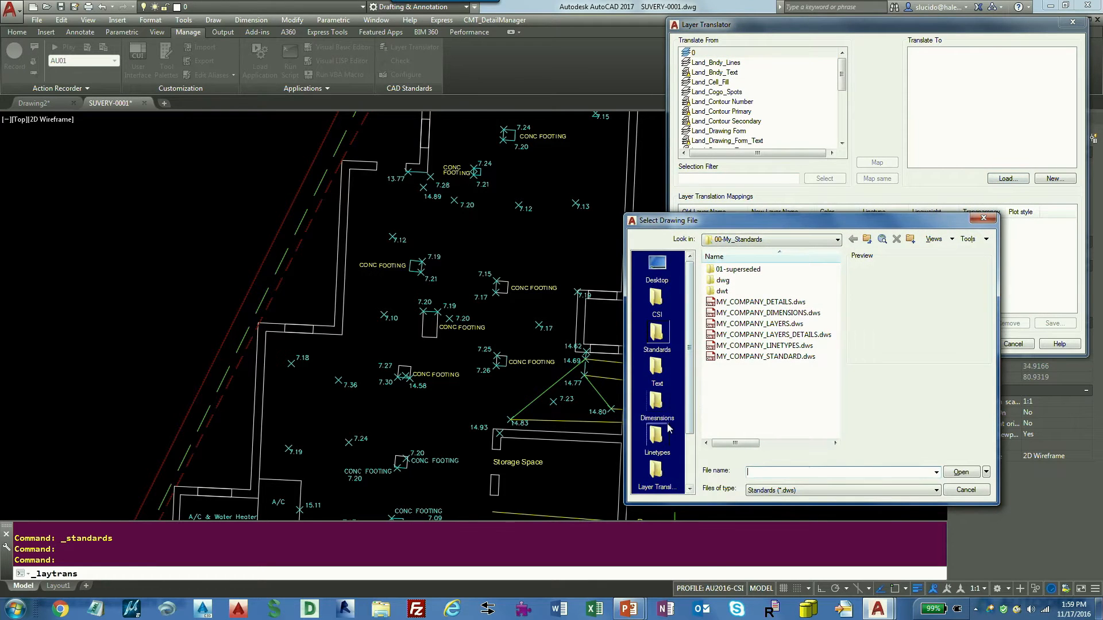
scroll(677, 465, down, 2)
click(656, 437)
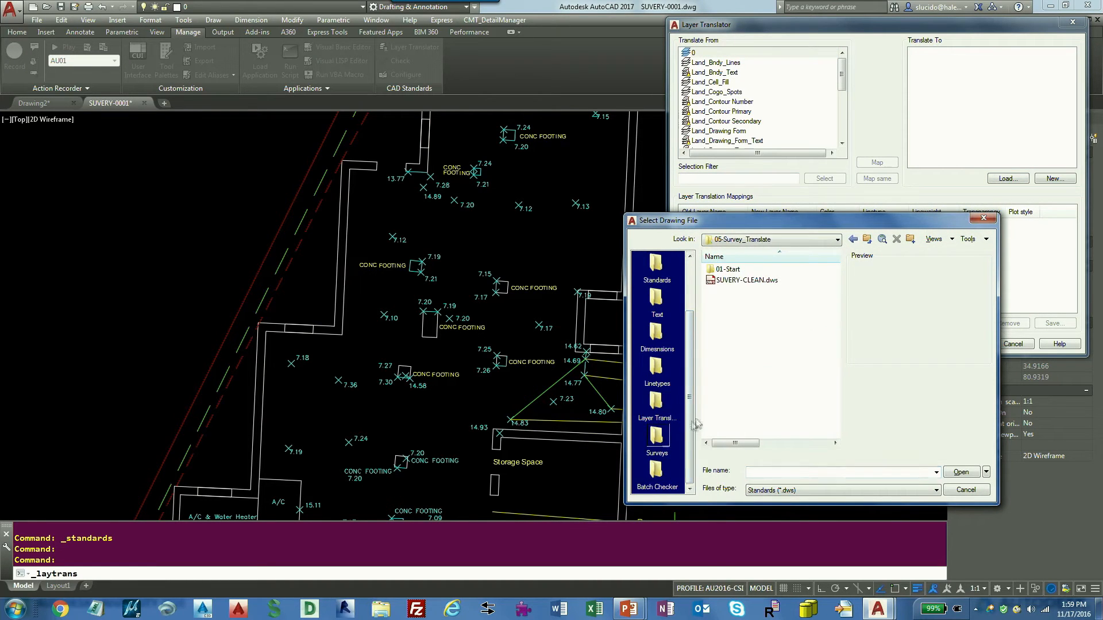
double_click(727, 269)
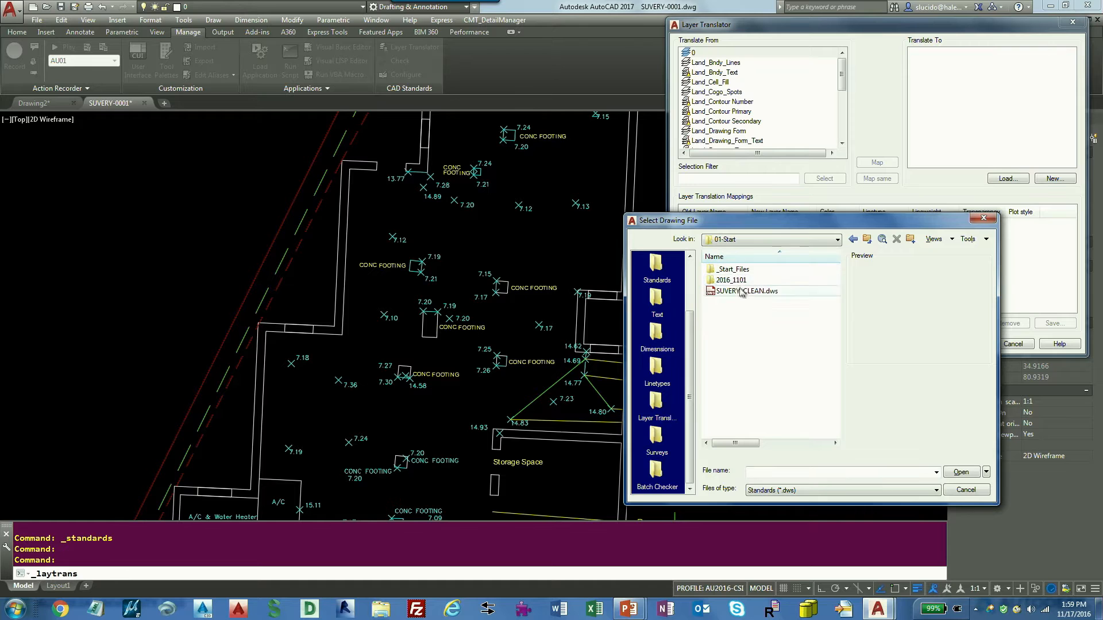
click(782, 490)
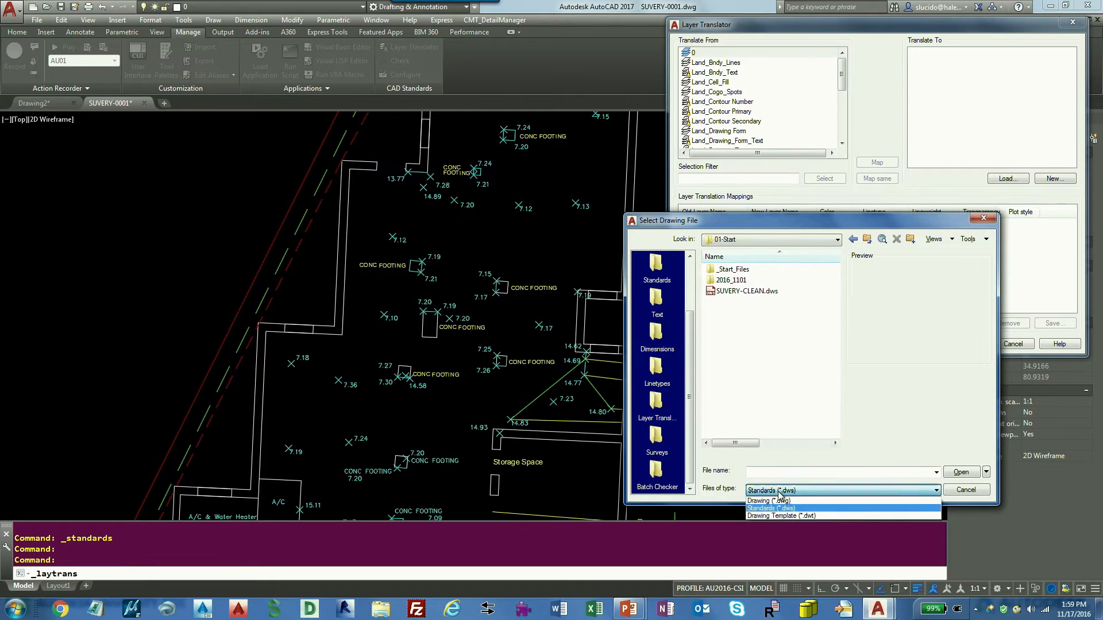
click(786, 501)
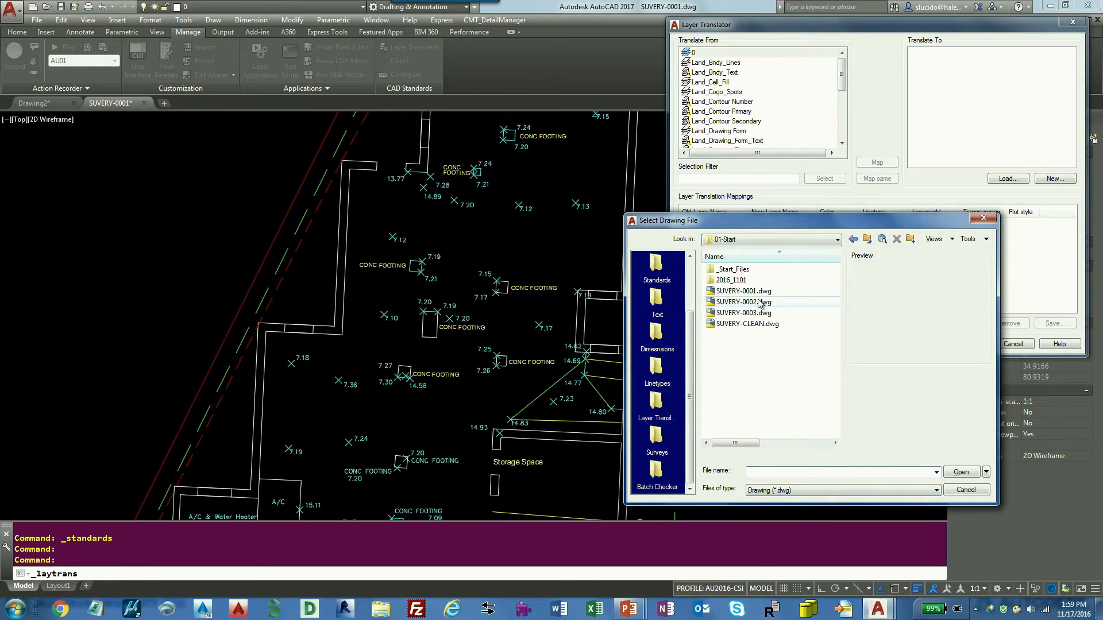
click(765, 323)
click(971, 475)
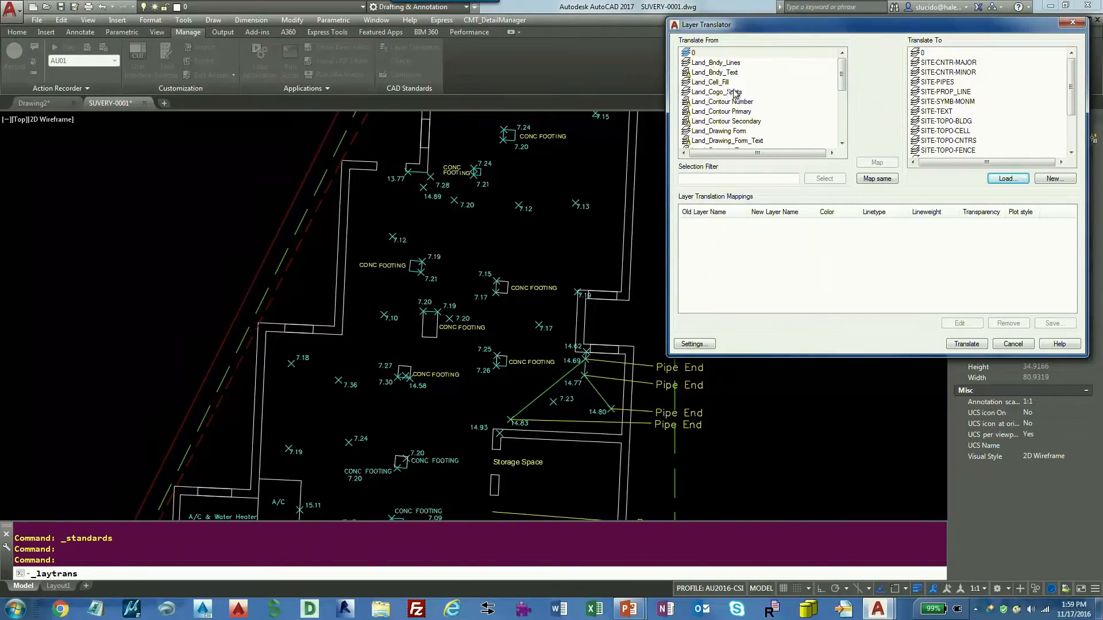
Map the Land_Bndy_Lines layer to SITE-TOPO-BLDG and the Land_Contour Primary layer to SITE-CNTR-MINOR.
click(718, 62)
drag(945, 121, 904, 148)
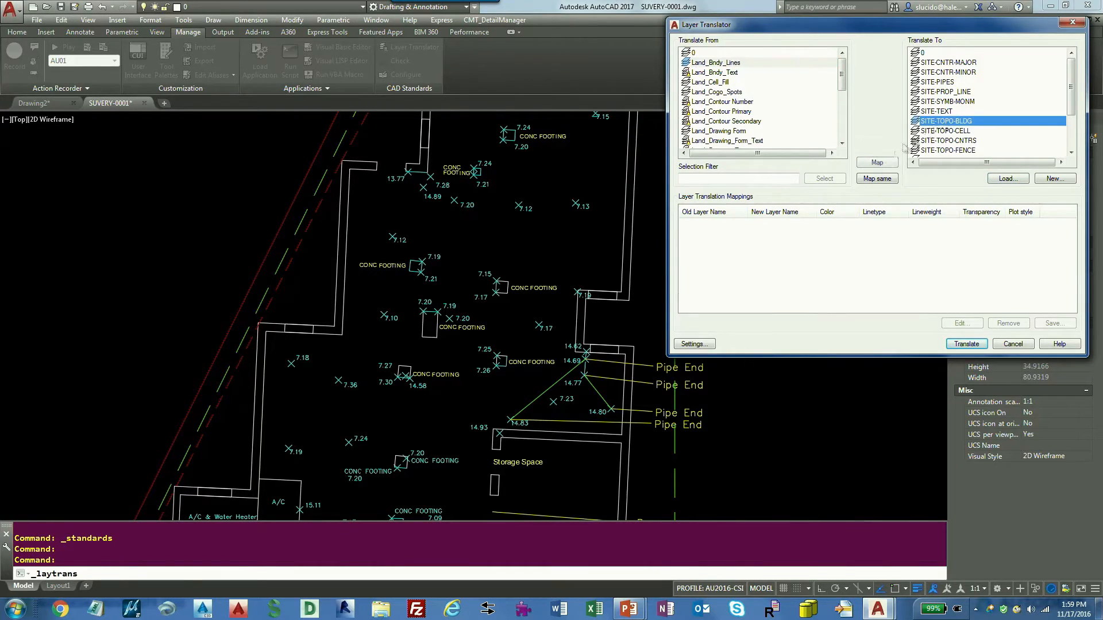
click(877, 163)
drag(723, 102, 831, 127)
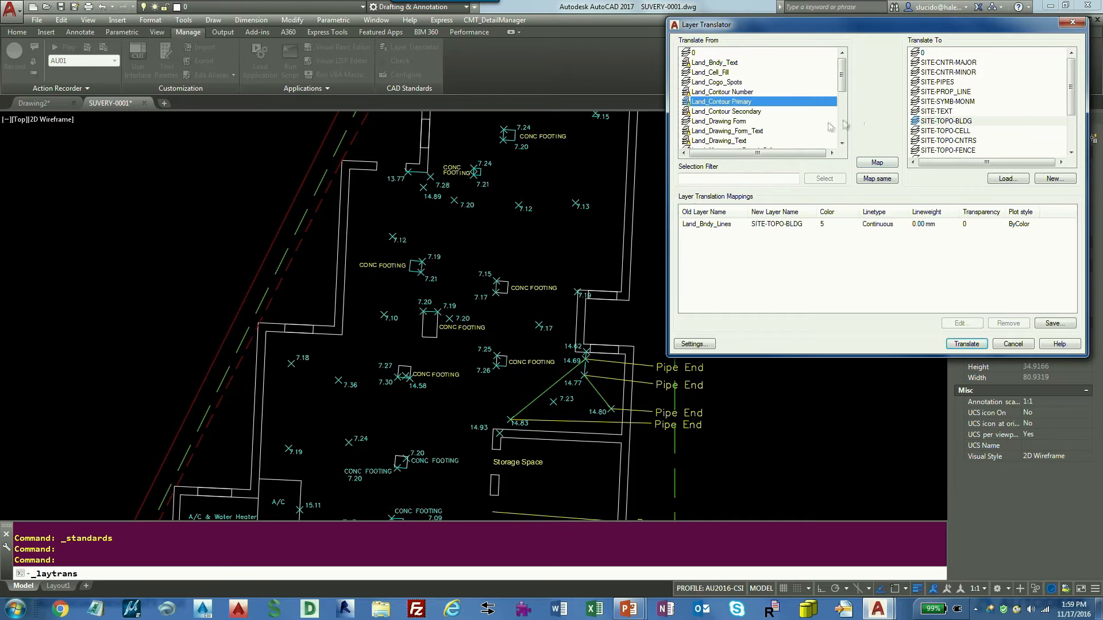
click(964, 72)
click(877, 163)
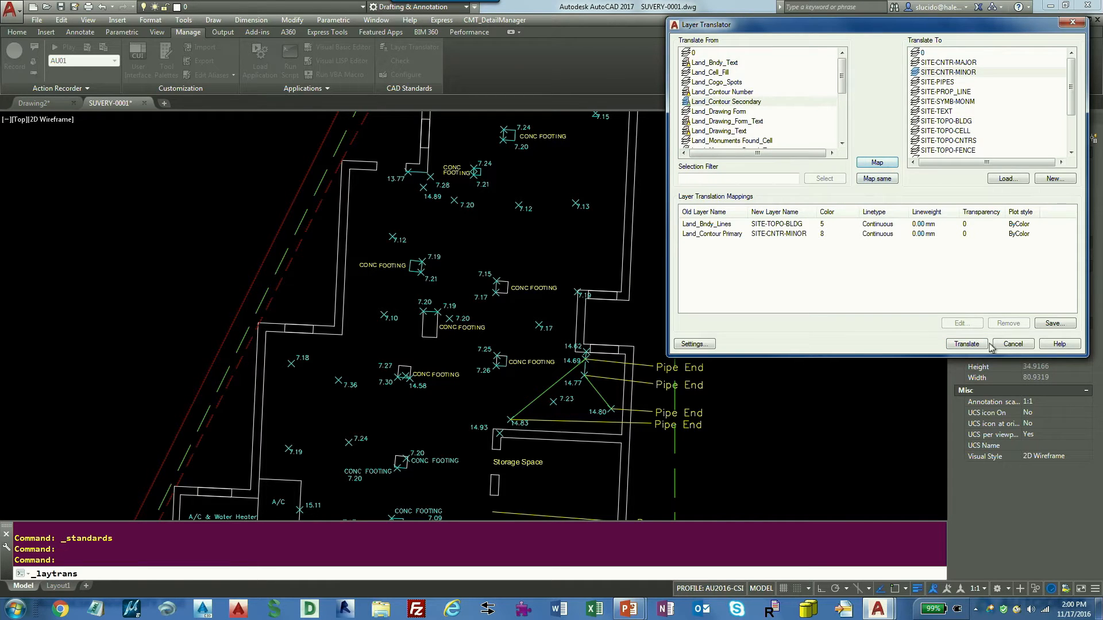
Cancel saving and translating the layer mappings, and leave the Layer Translator.
click(1054, 324)
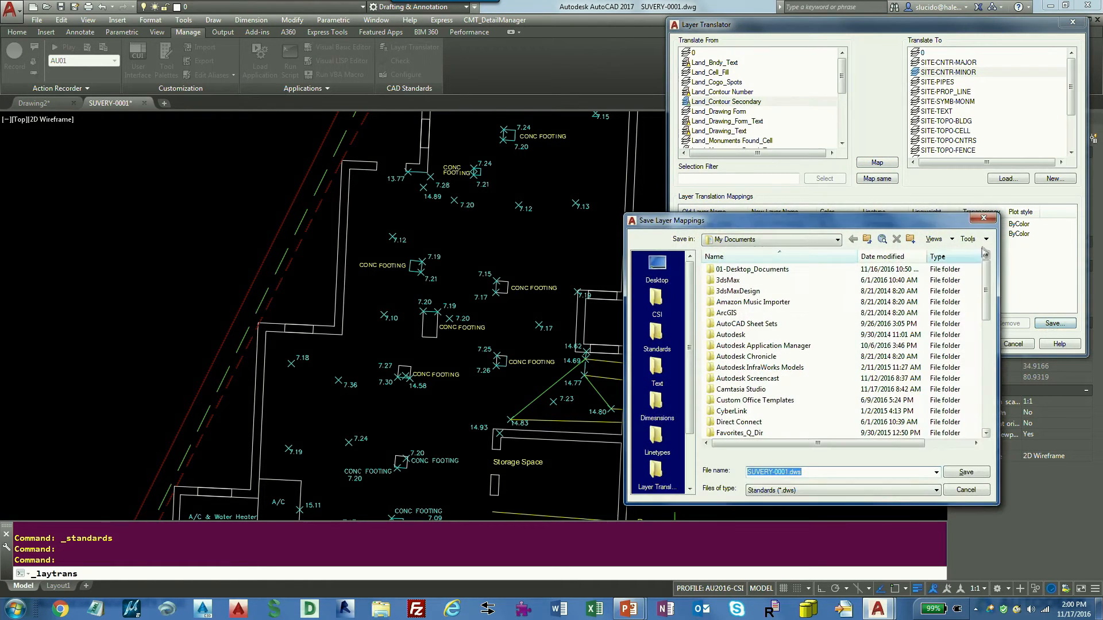
click(979, 488)
click(967, 345)
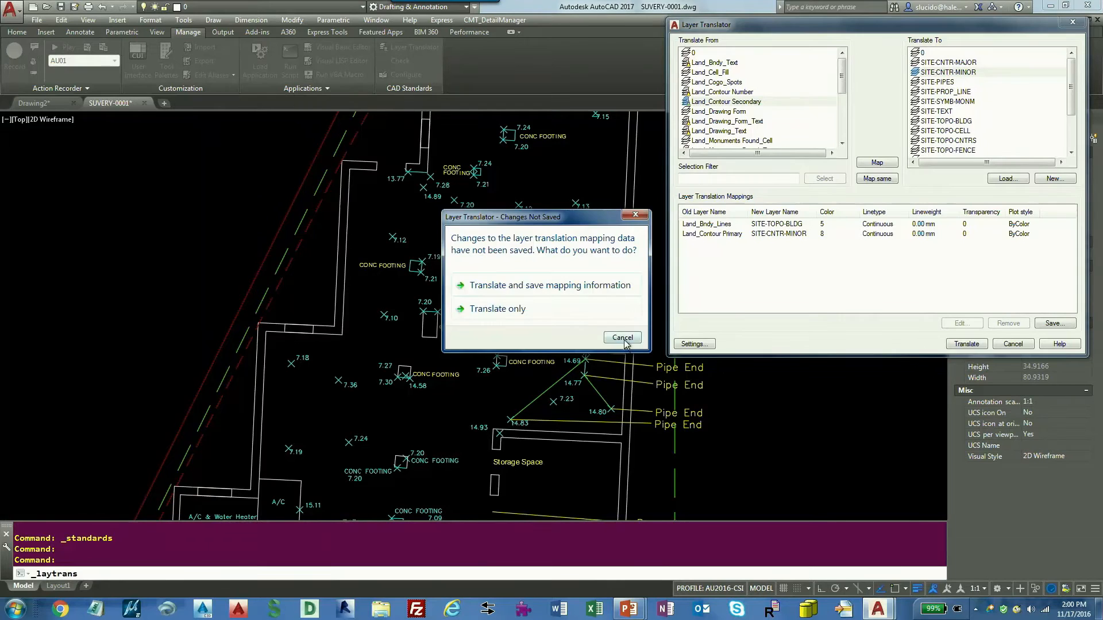
click(622, 339)
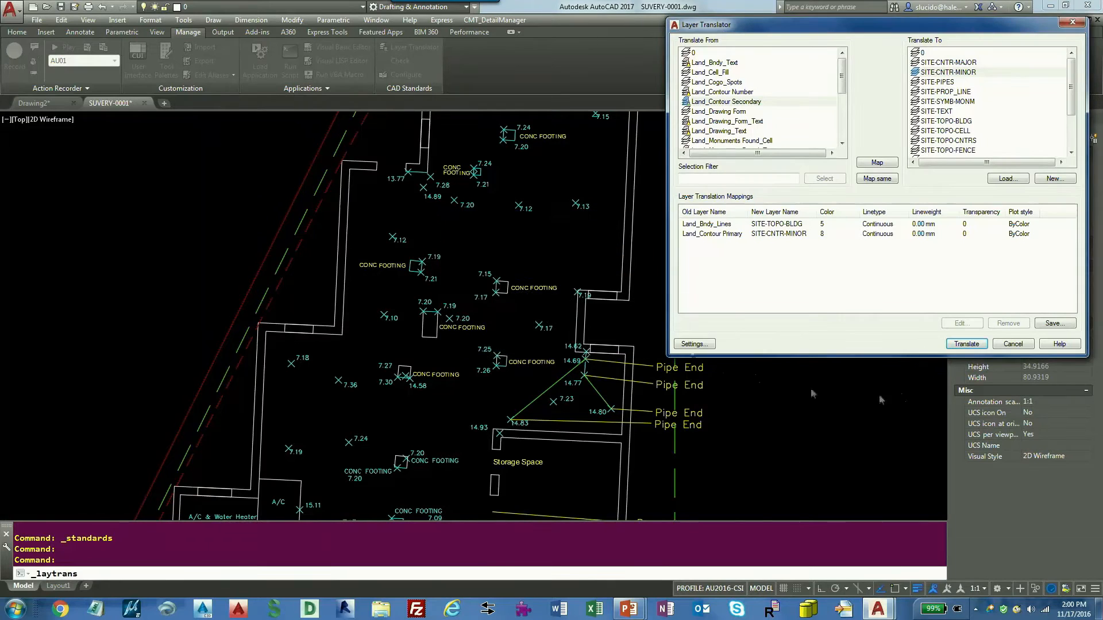
click(1012, 345)
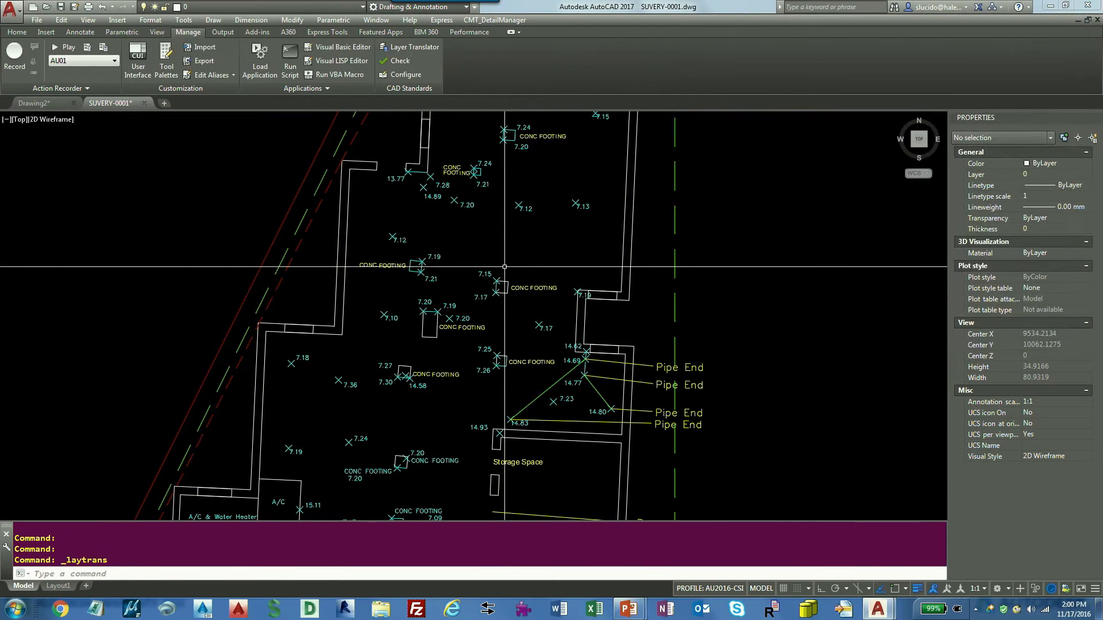
Look over the layer names, colors and linetypes in the survey drawing's layer list.
text(LA)
key(Return)
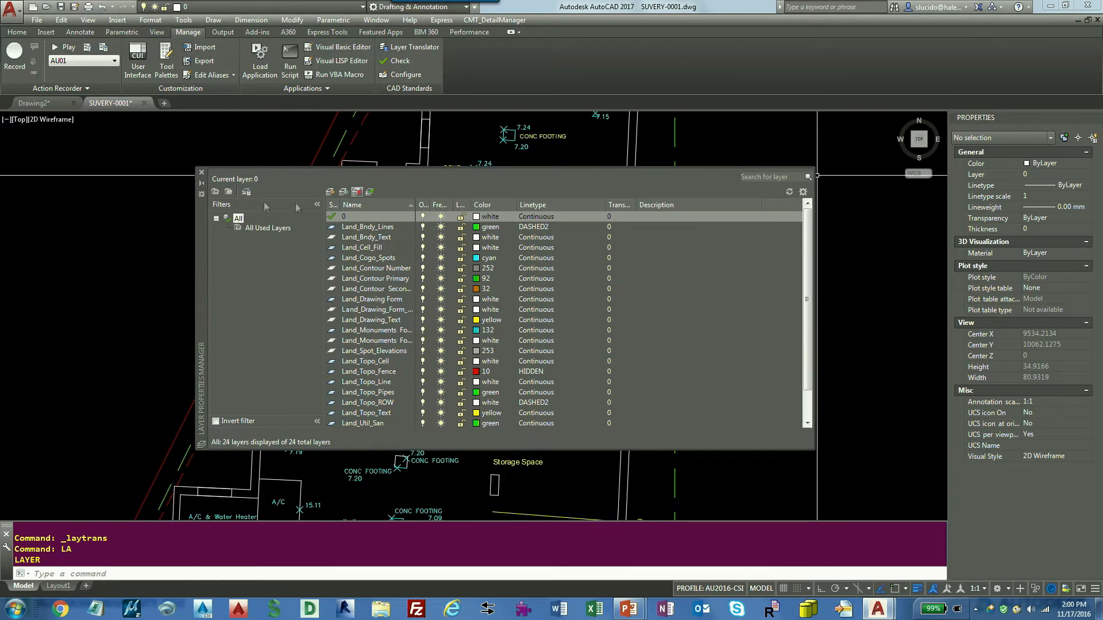
click(201, 174)
Open SUVERY-CLEAN.dwg from the 05-Survey_Translate folder, ignoring the missing SHX files.
click(46, 6)
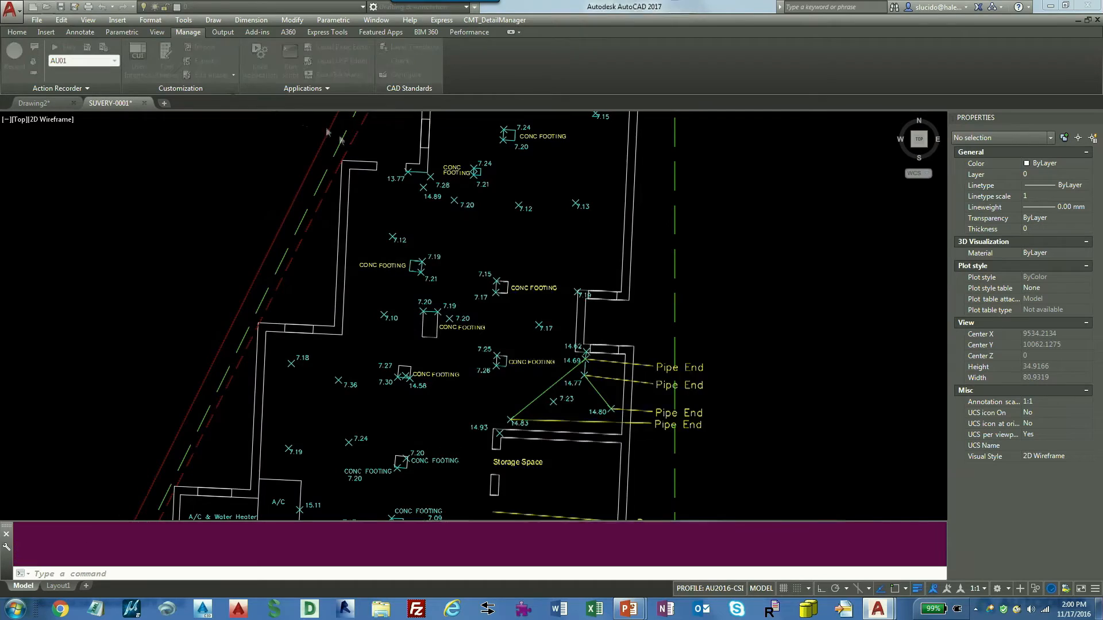
click(533, 299)
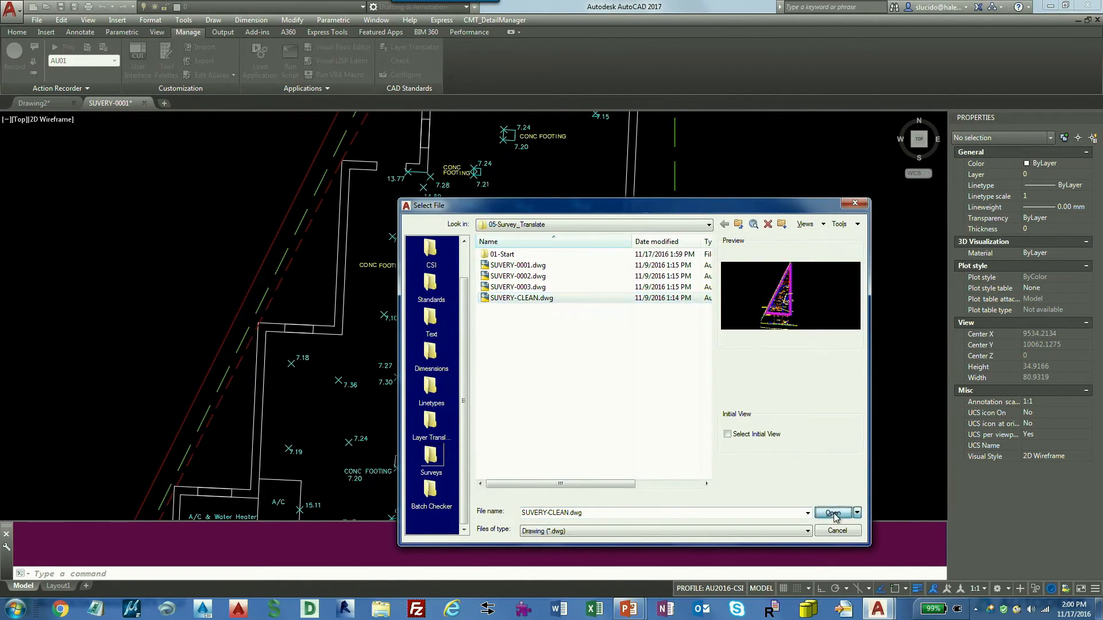
click(832, 513)
click(494, 314)
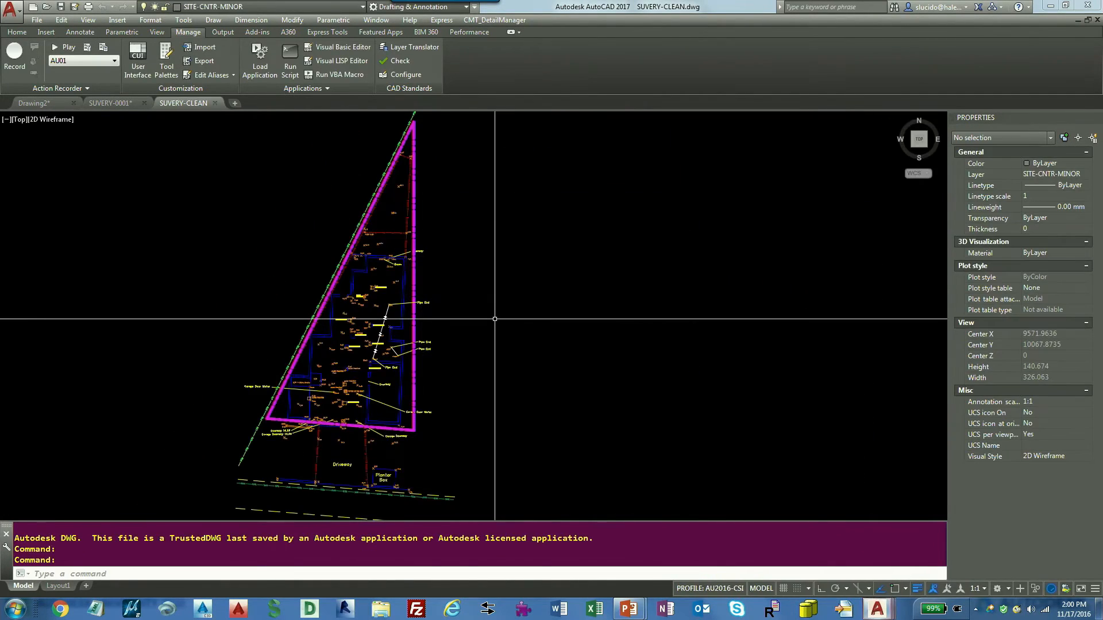
Examine the SITE standard layers in the layer list of SUVERY-CLEAN.
key(Return)
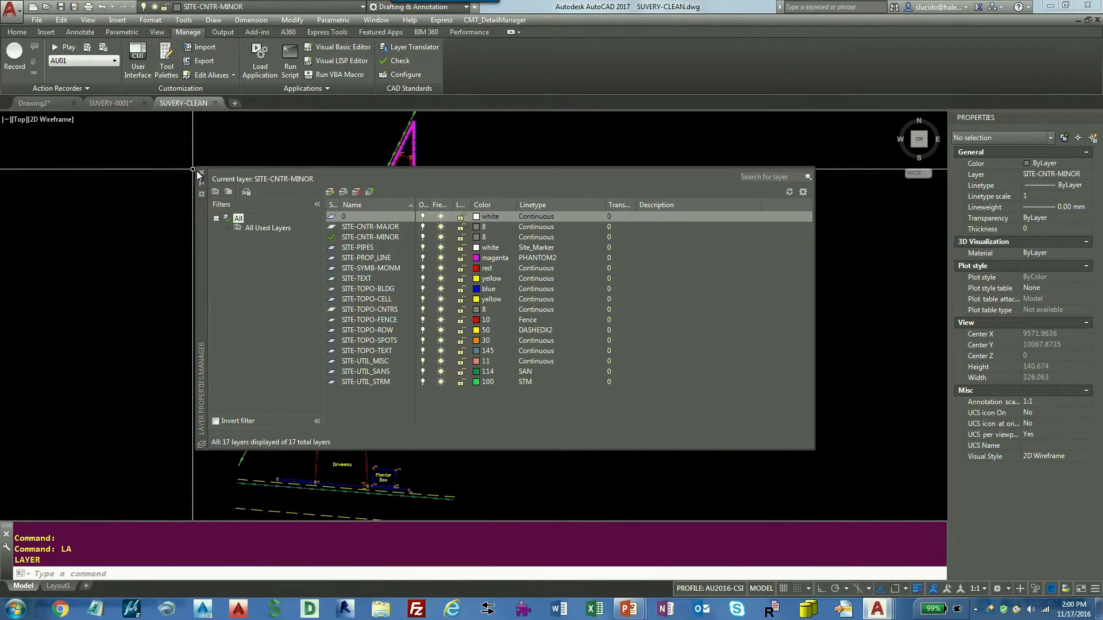
click(200, 173)
Close the SUVERY-CLEAN and Drawing2 drawings without saving changes.
click(215, 103)
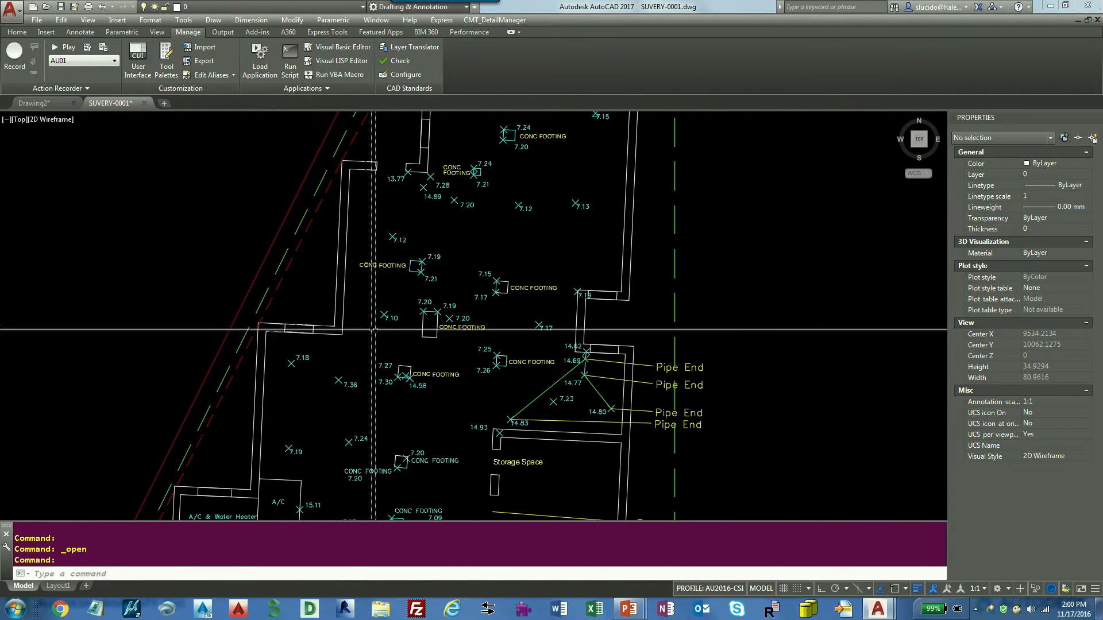
click(73, 103)
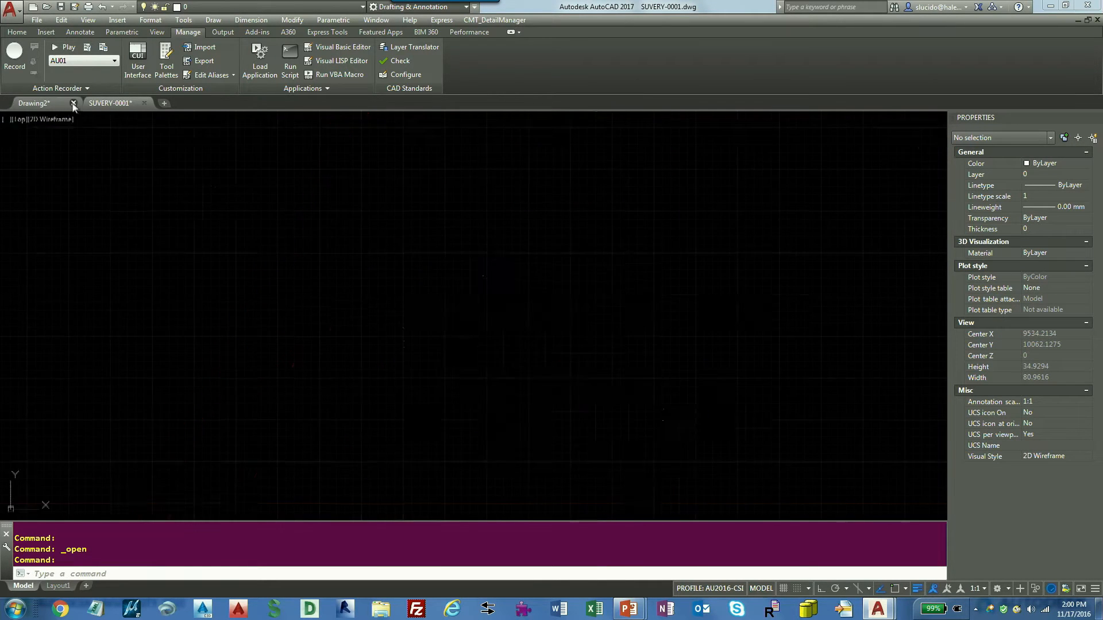
click(560, 330)
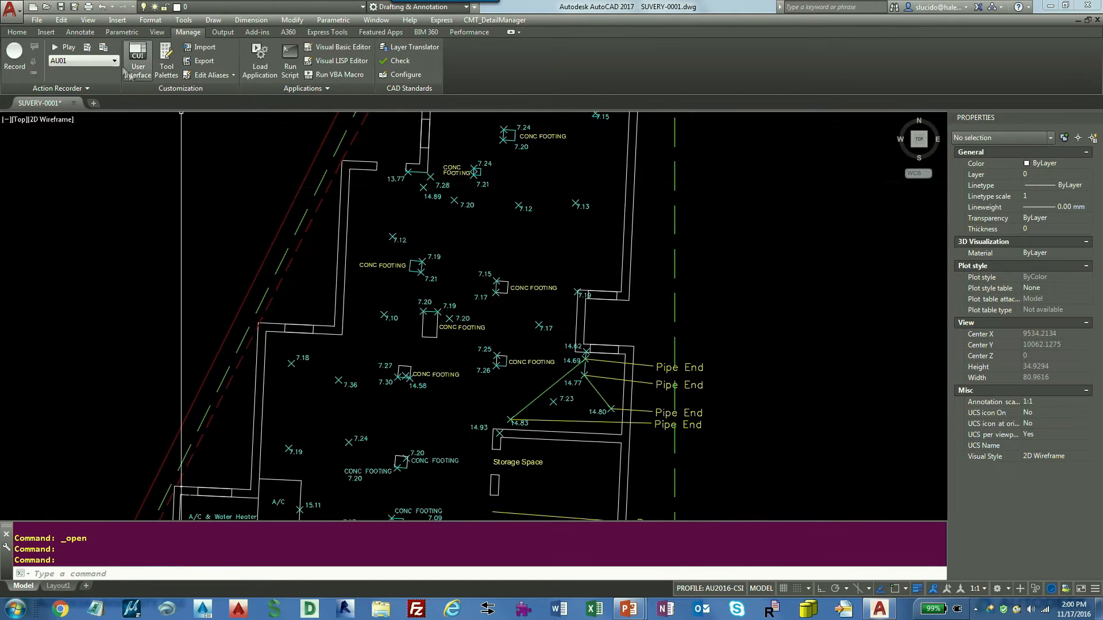
Open SUVERY-0002.dwg from the 05-Survey_Translate folder, ignoring the missing SHX files.
click(47, 7)
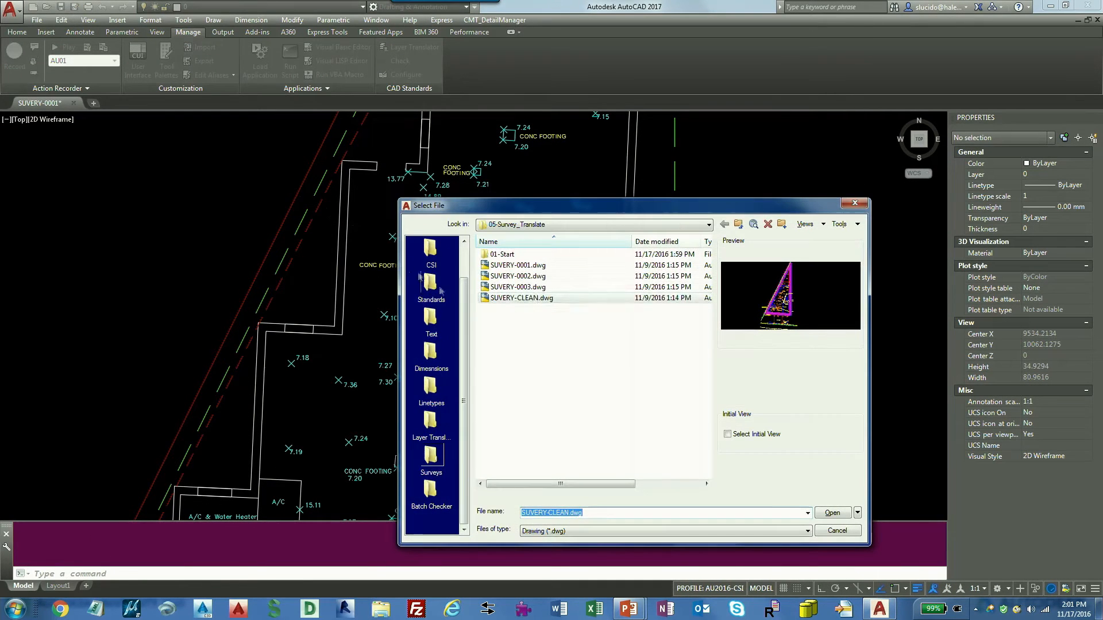
click(534, 278)
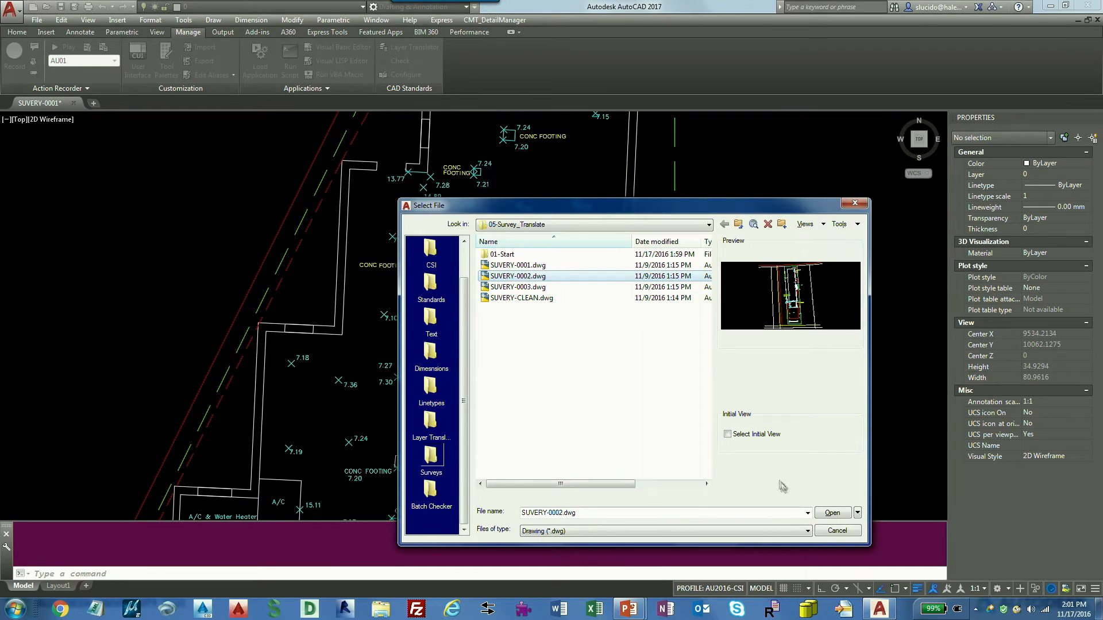
click(832, 513)
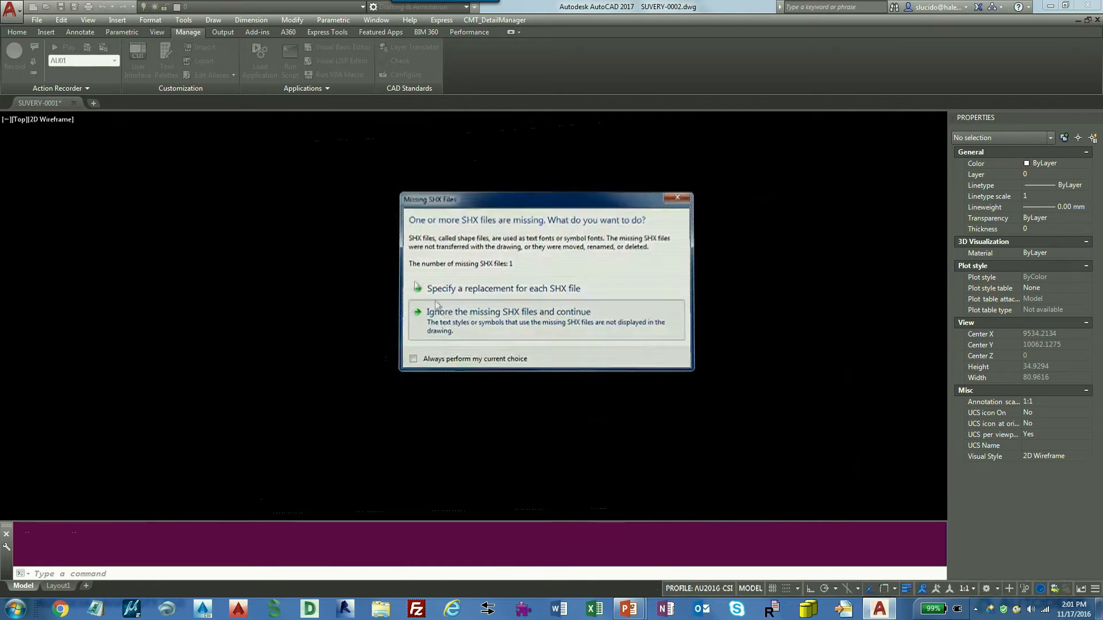
click(482, 315)
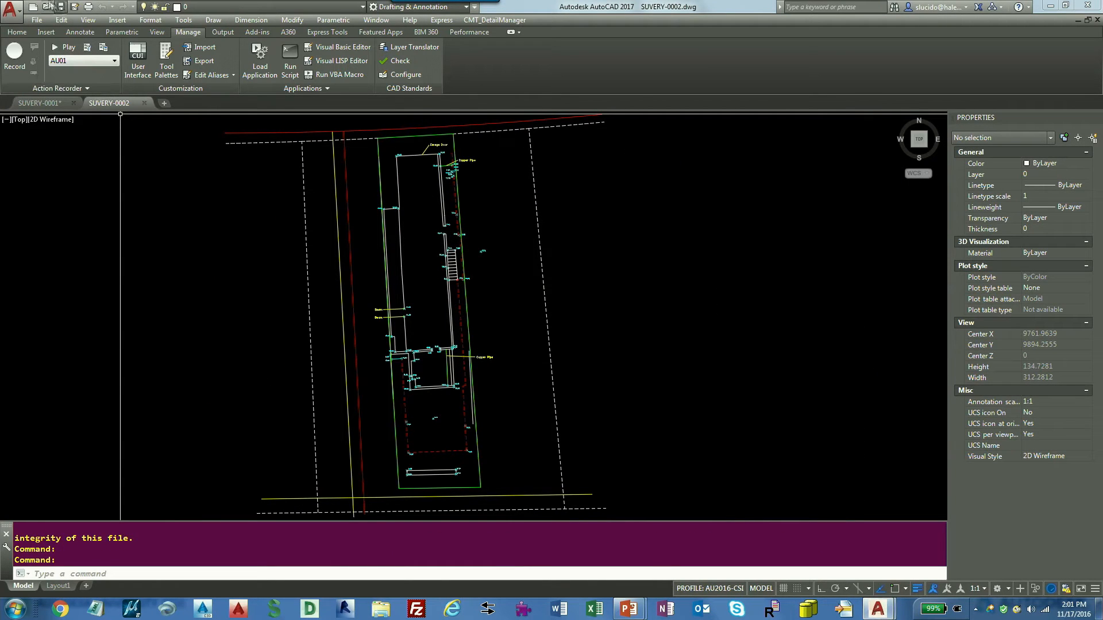
Open SUVERY-0003.dwg from the 05-Survey_Translate folder, ignoring the missing SHX files.
click(48, 6)
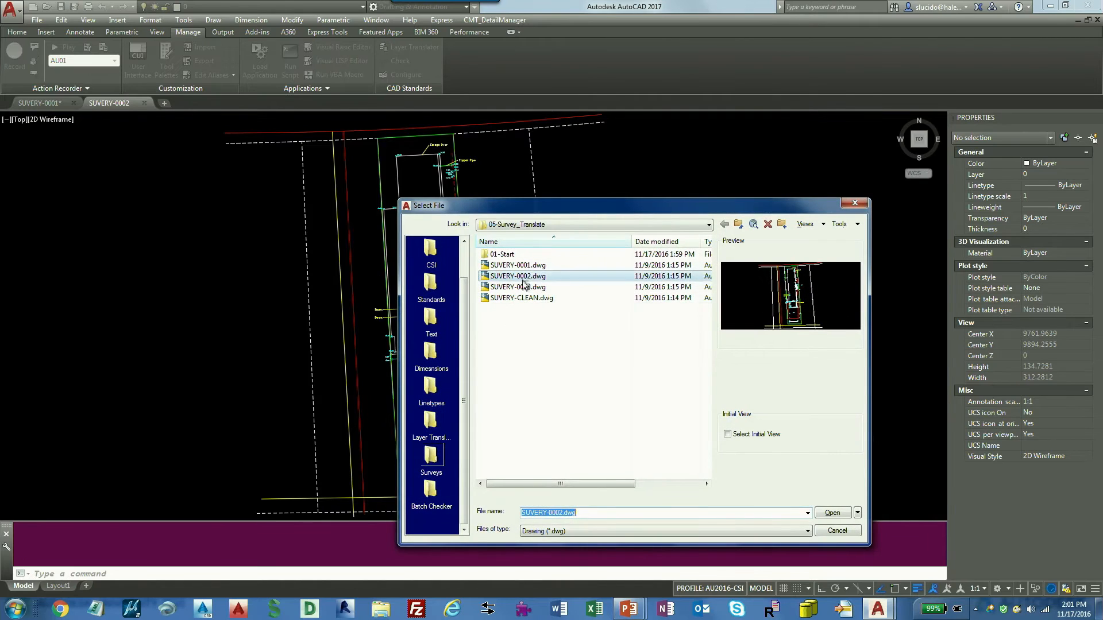
click(520, 287)
click(832, 512)
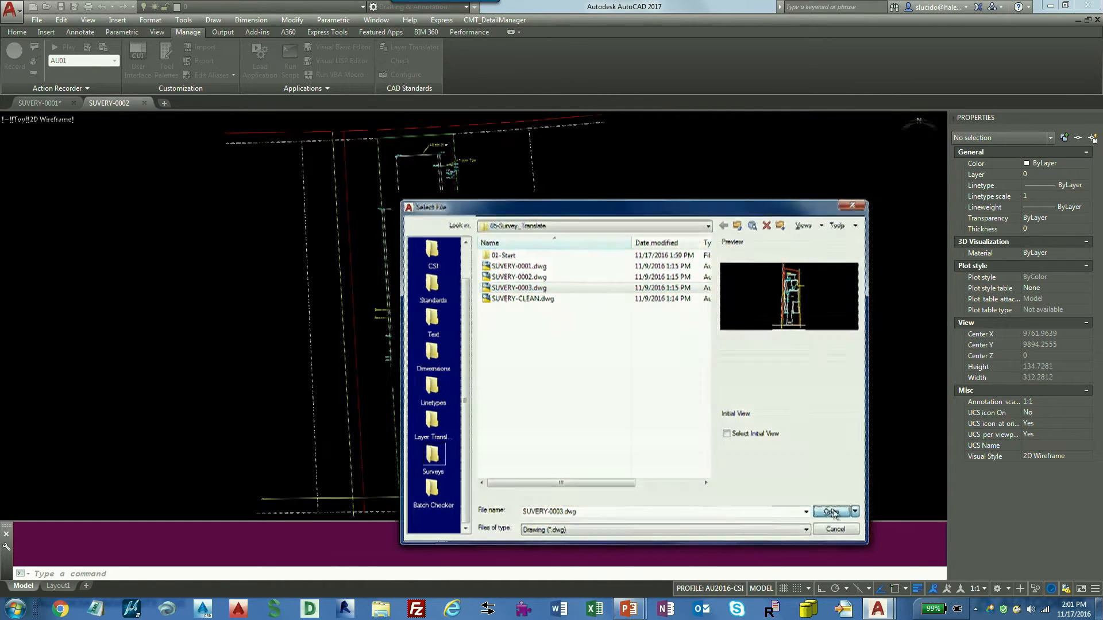
click(461, 317)
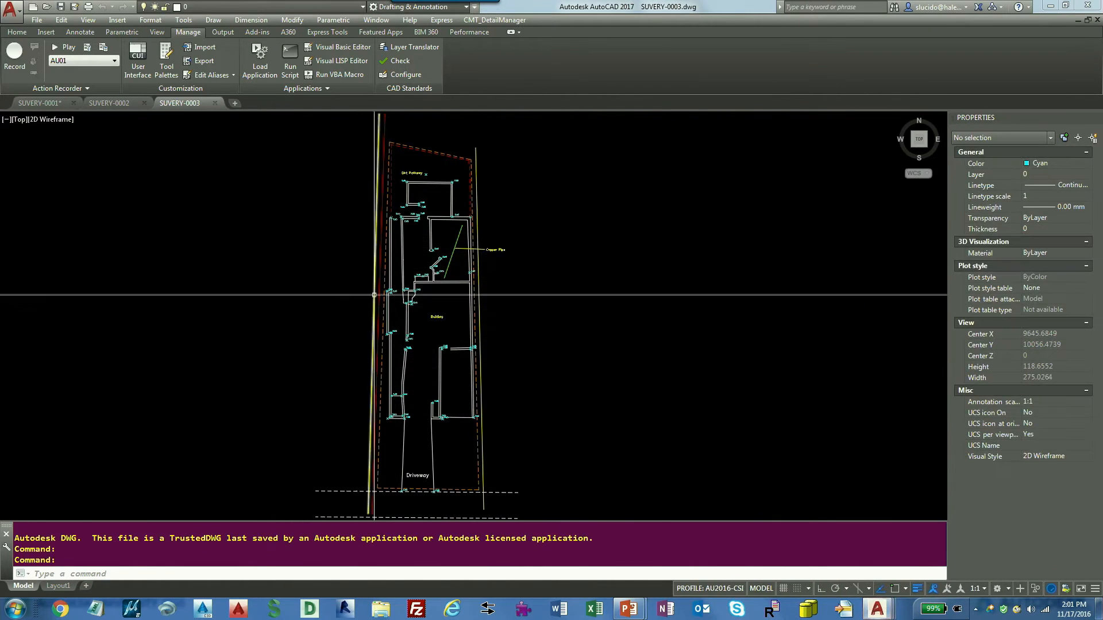
Inspect the building linework around the copper pipe in SUVERY-0003 and review the drawing's layer list.
scroll(393, 218, up, 6)
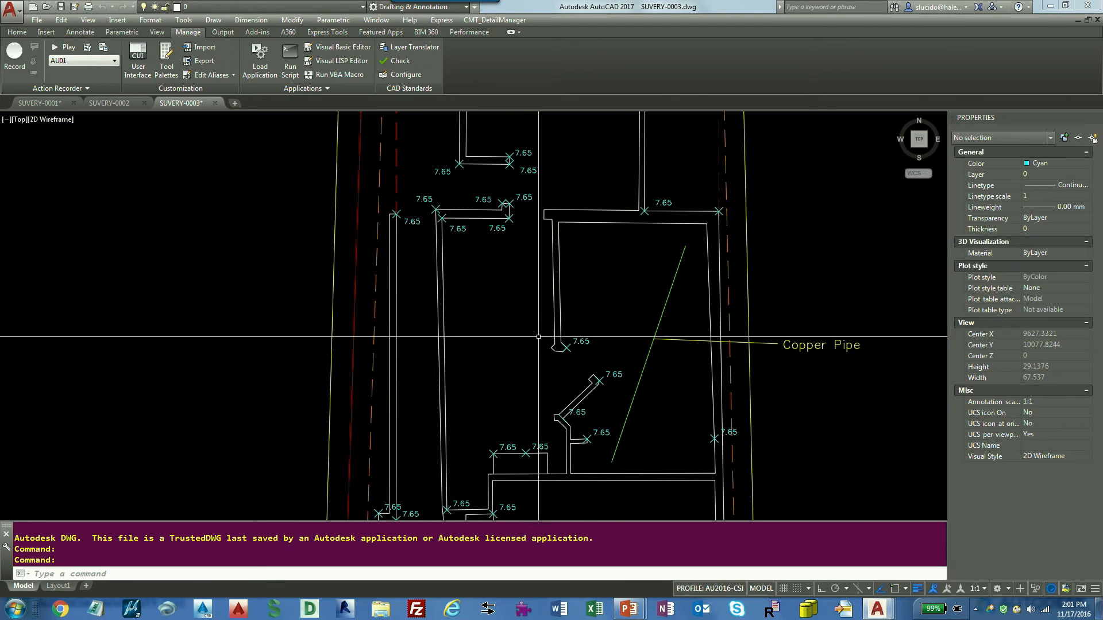
text(LA)
key(Return)
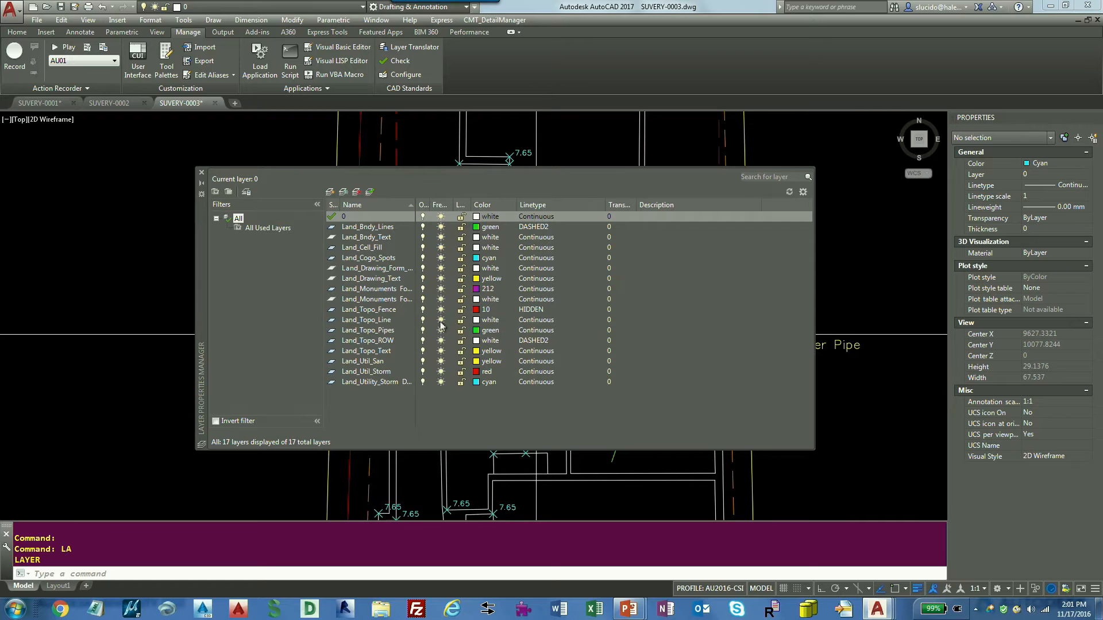
click(200, 173)
Look over the building outline, pipe and boundary lines in SUVERY-0002.
click(109, 103)
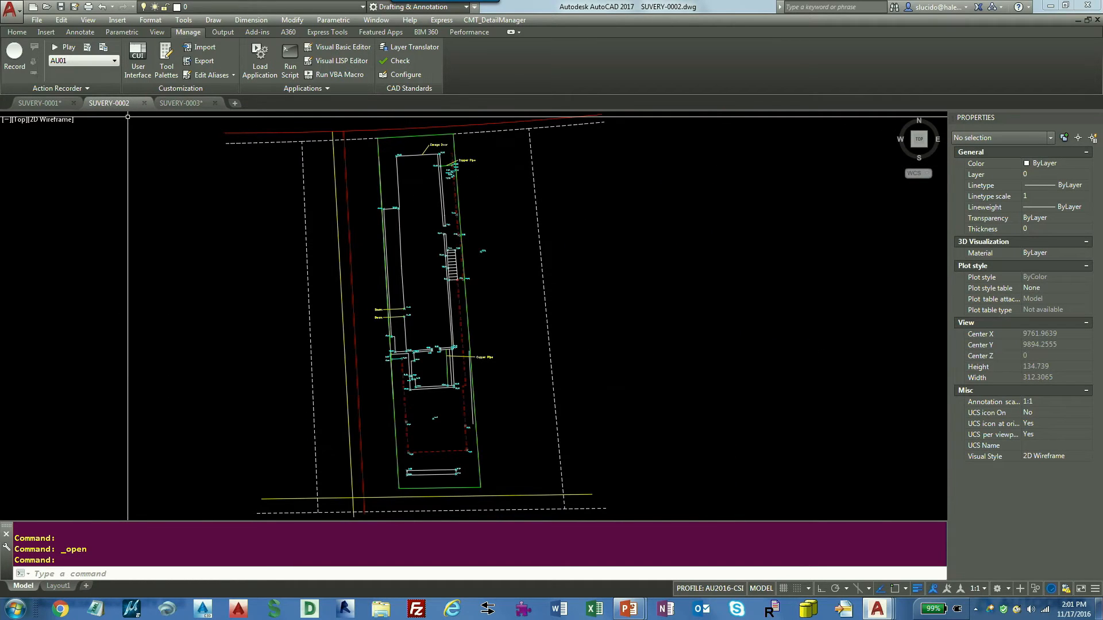
scroll(475, 360, up, 3)
scroll(475, 361, down, 1)
middle_drag(475, 362, 572, 296)
scroll(572, 297, down, 1)
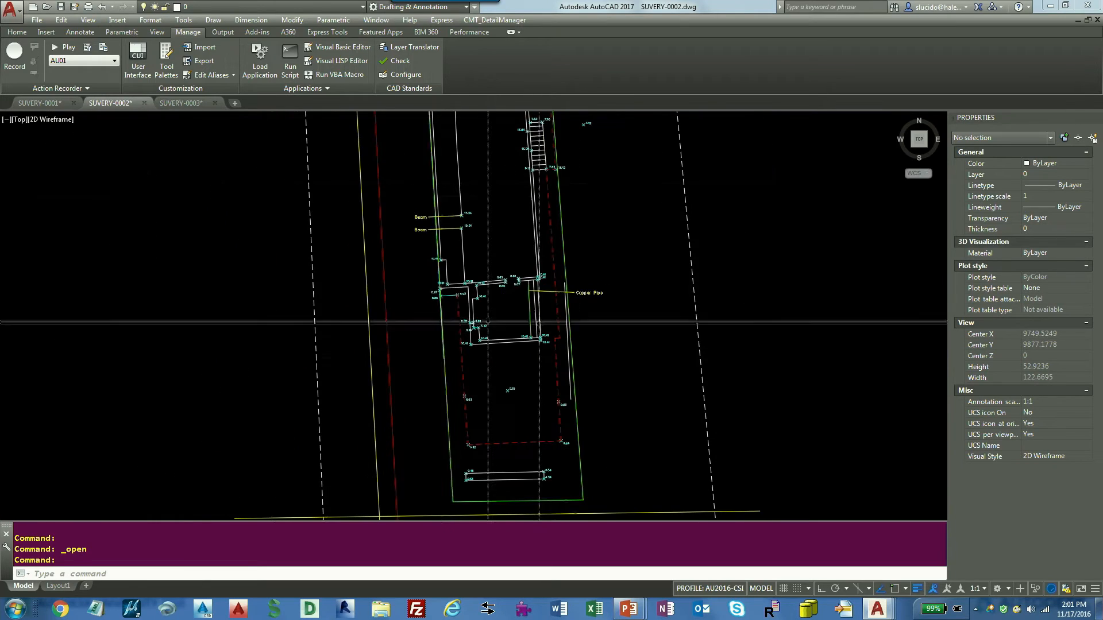
Load the standards file SUVERY-CLEAN.dws with its saved mappings into the Layer Translator for SUVERY-0001.
click(39, 103)
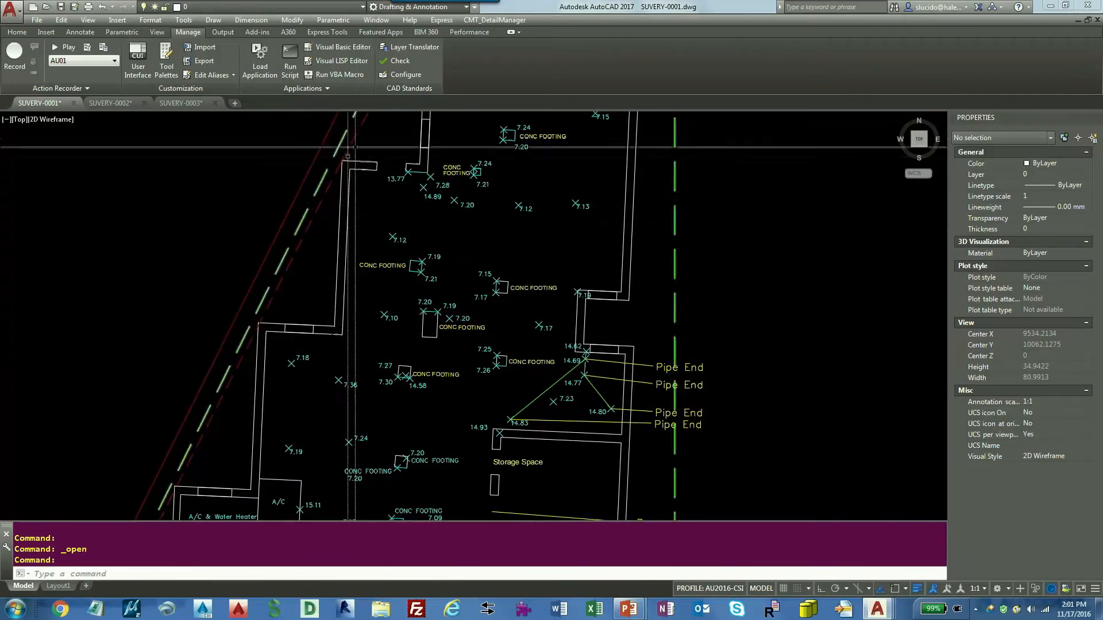
click(412, 51)
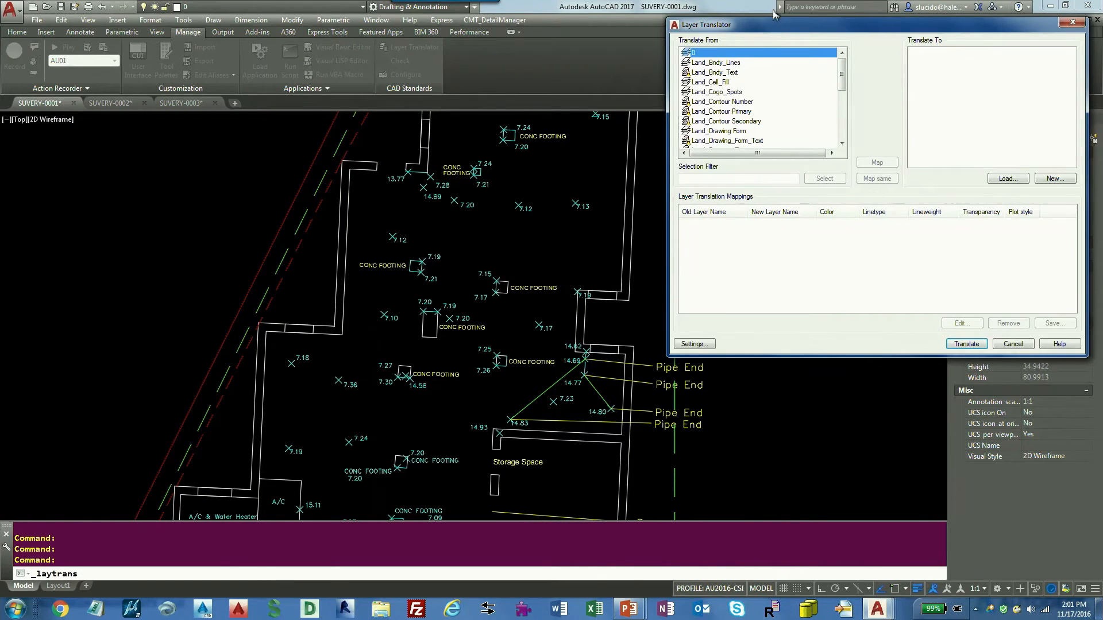
drag(782, 27, 585, 58)
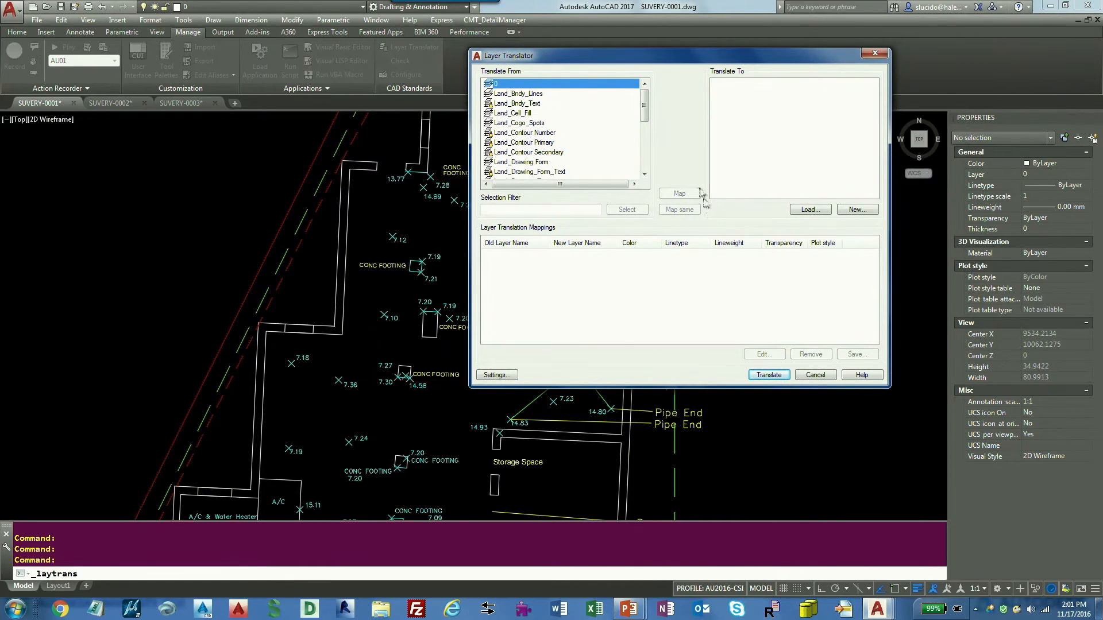
click(806, 210)
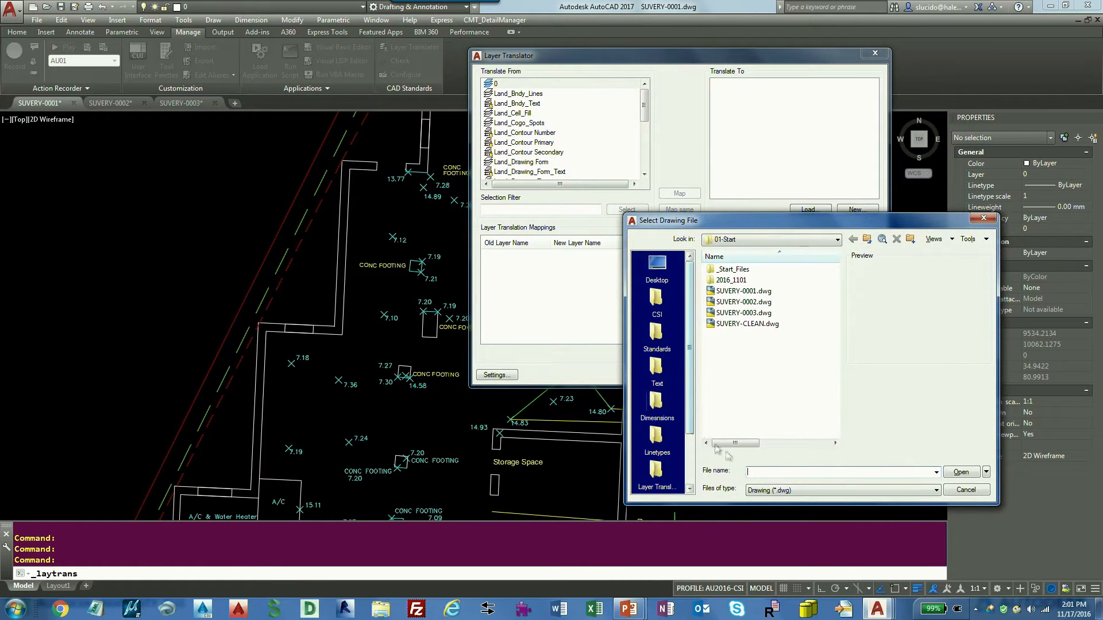
click(774, 495)
click(772, 507)
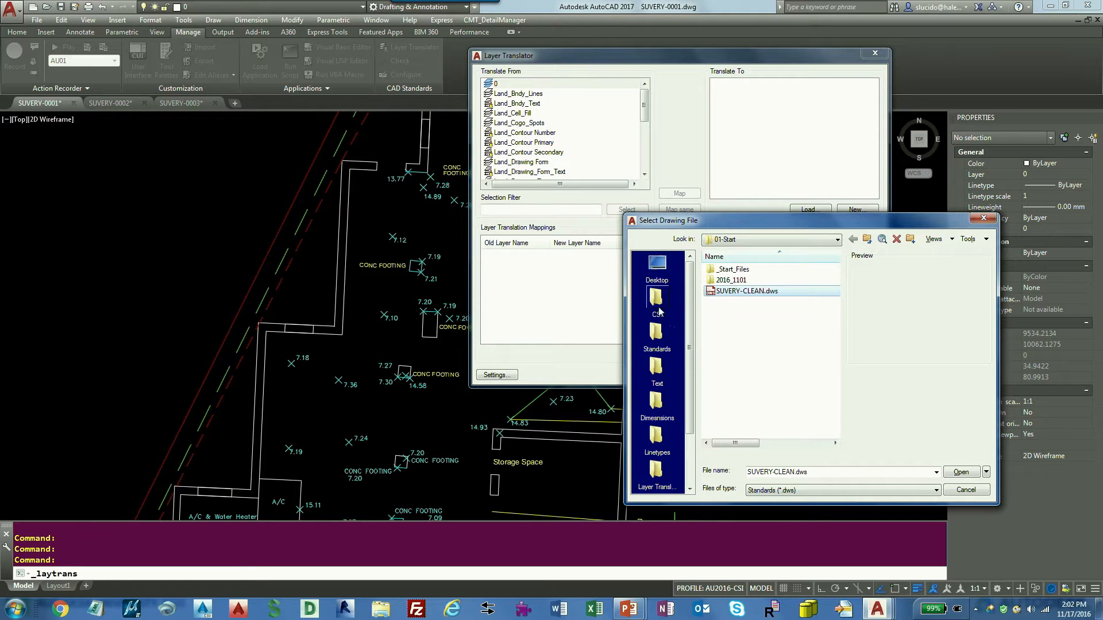
click(959, 473)
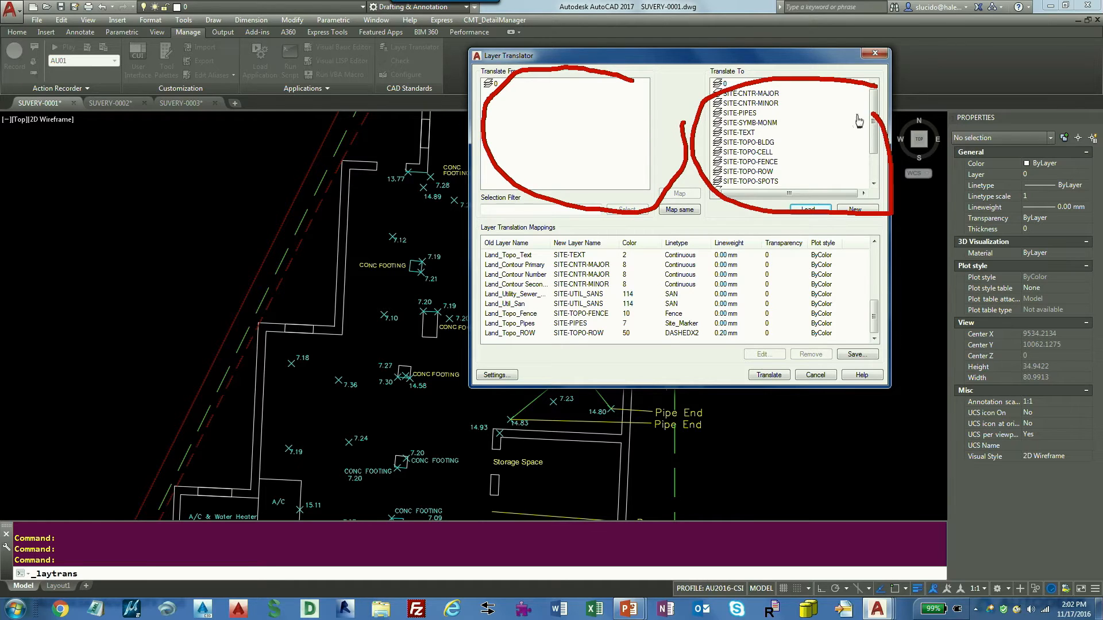
Translate the layers of SUVERY-0001 with the loaded mappings, without saving the mapping information.
key(Escape)
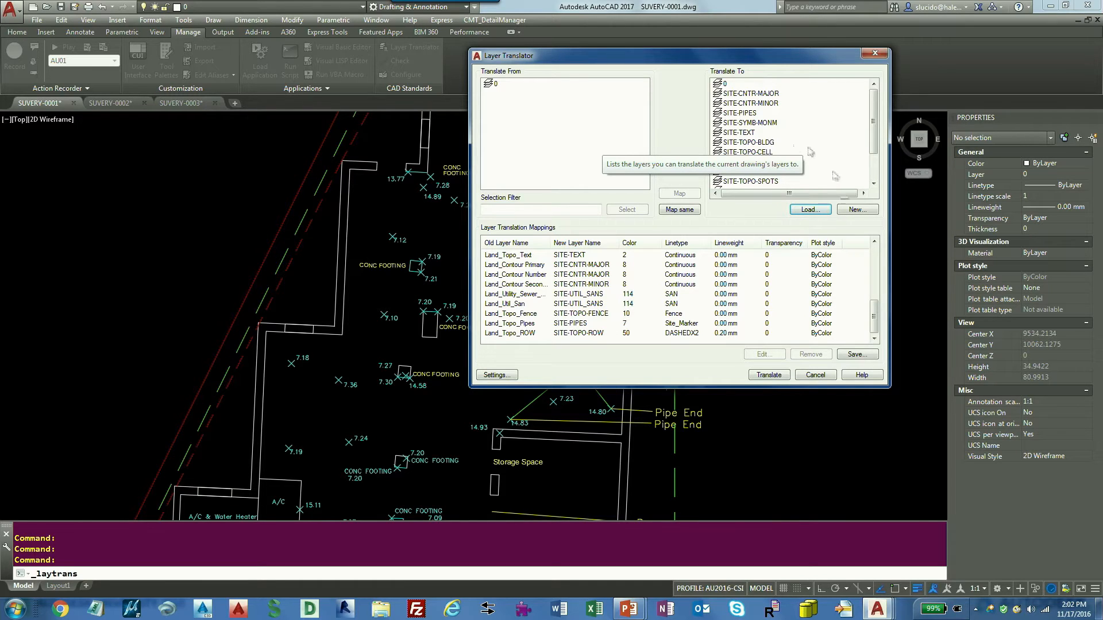
click(769, 375)
click(497, 308)
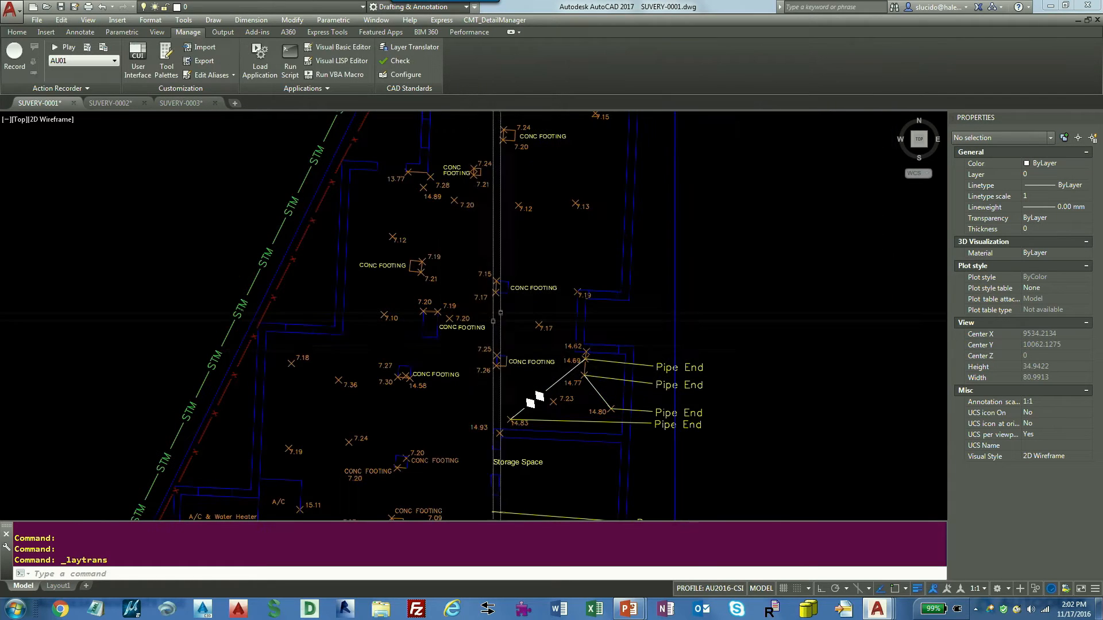
Translate the layers of SUVERY-0002 using the mappings from SUVERY-CLEAN.dws, without saving the mapping information.
click(131, 106)
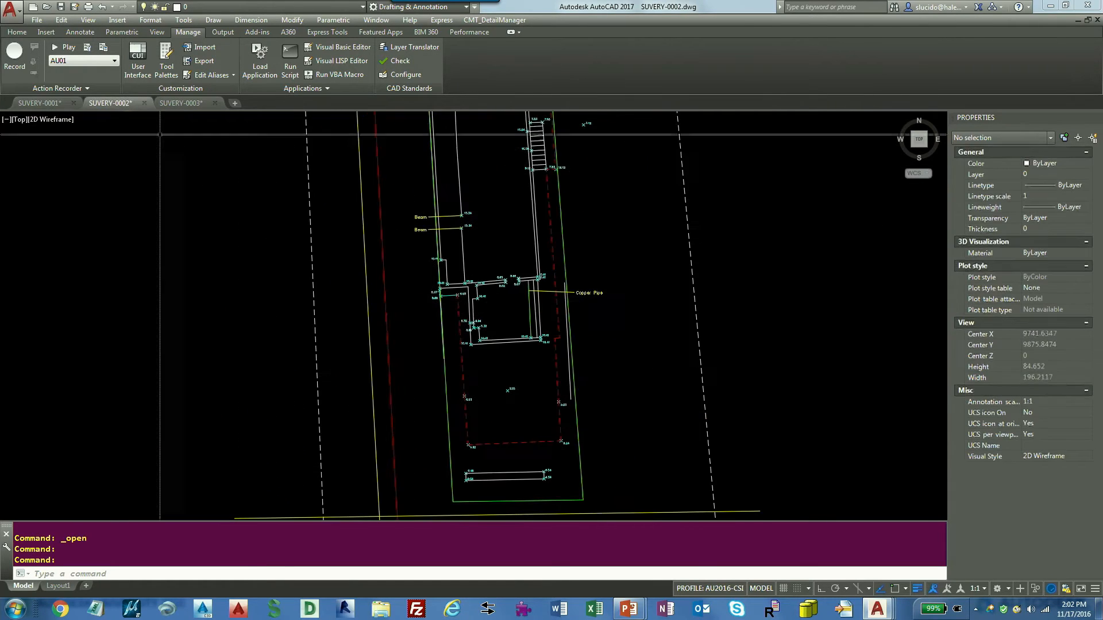
click(411, 47)
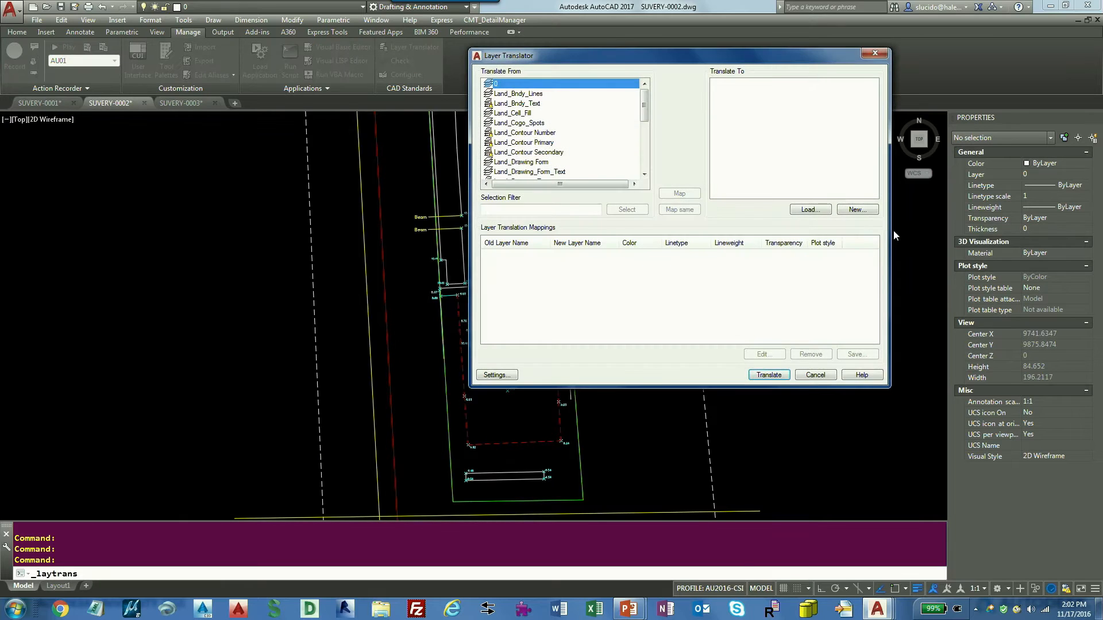
click(810, 210)
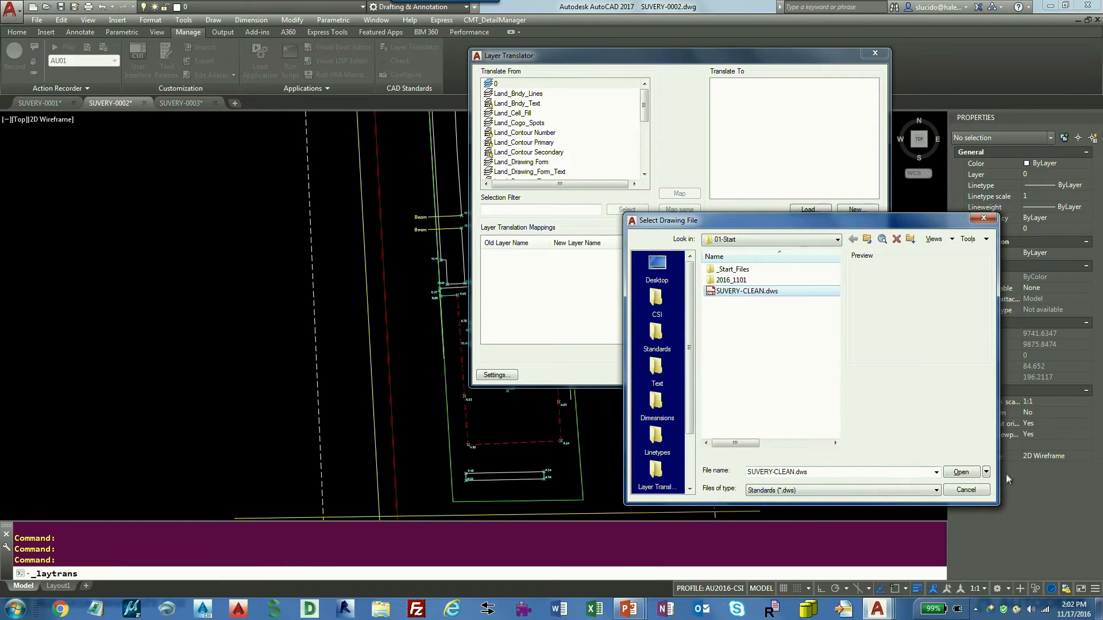
click(958, 471)
click(768, 375)
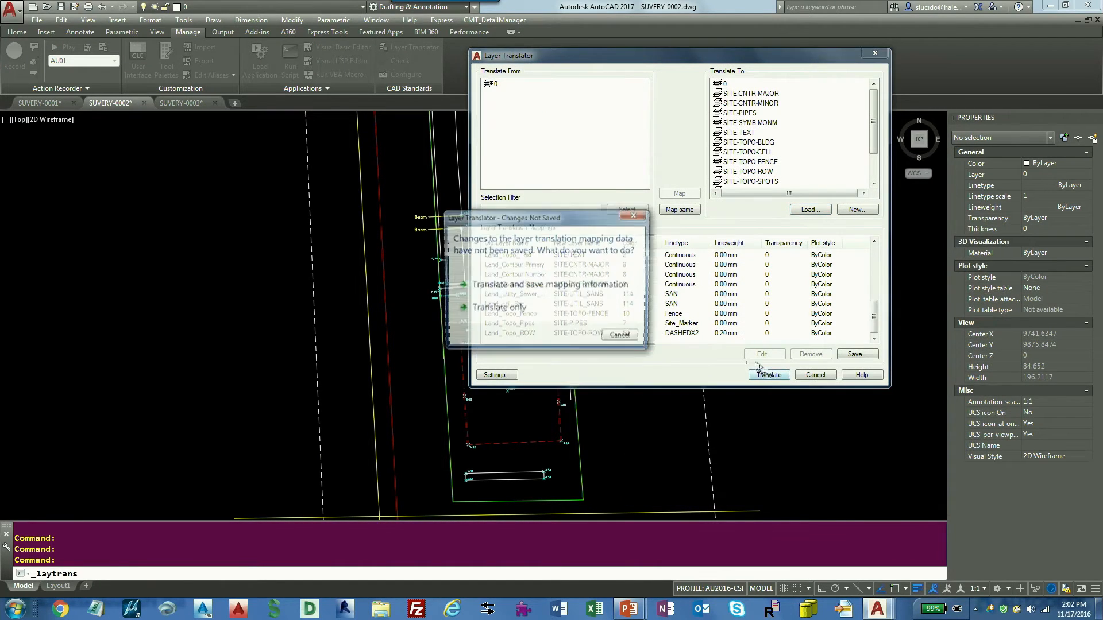
click(537, 309)
scroll(464, 320, up, 2)
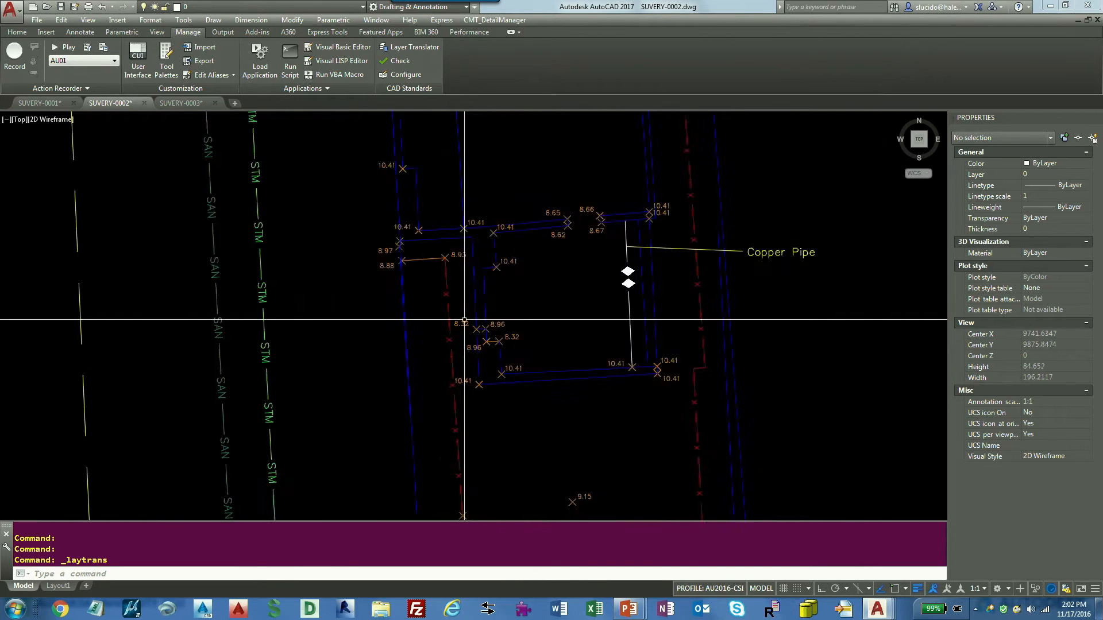
Translate the layers of SUVERY-0003 to the SITE standard layers using the mappings from SUVERY-CLEAN.dws.
click(181, 103)
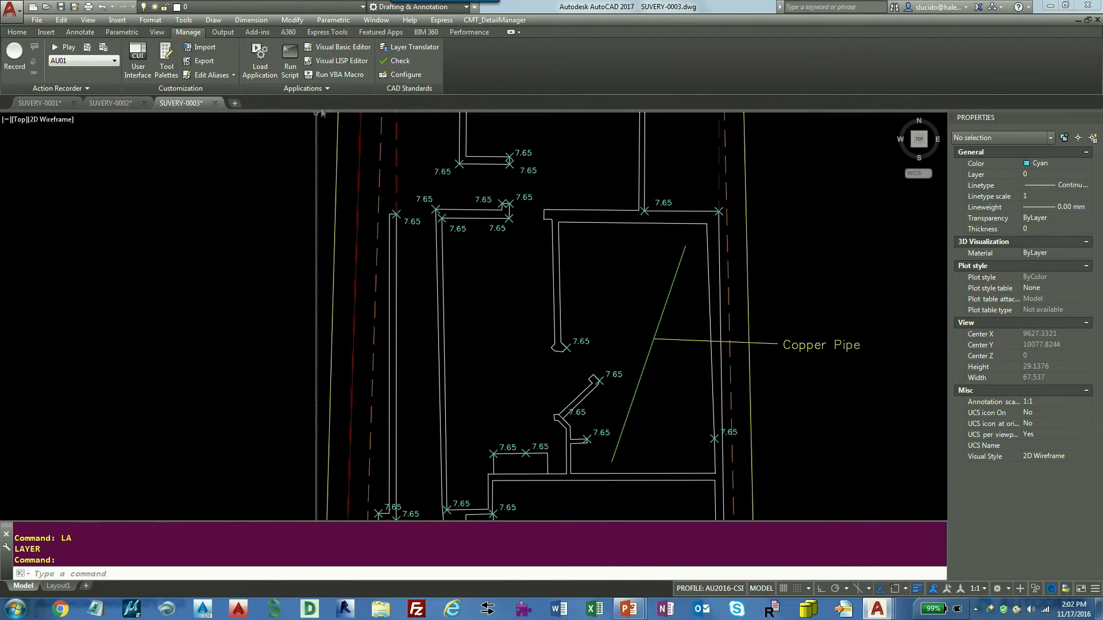
click(398, 48)
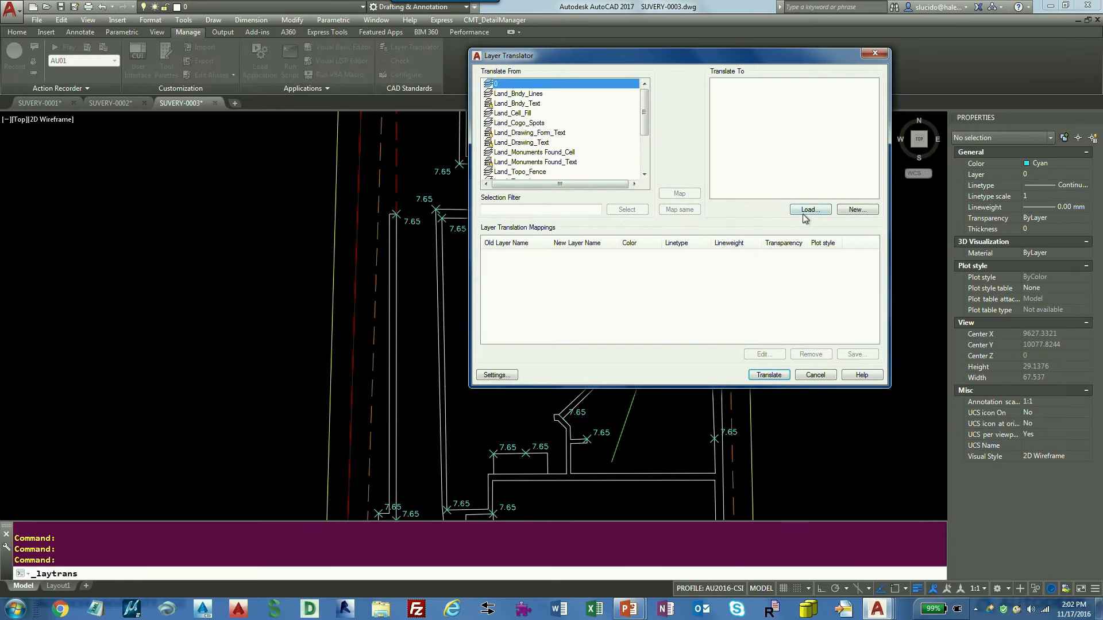
click(808, 209)
click(745, 291)
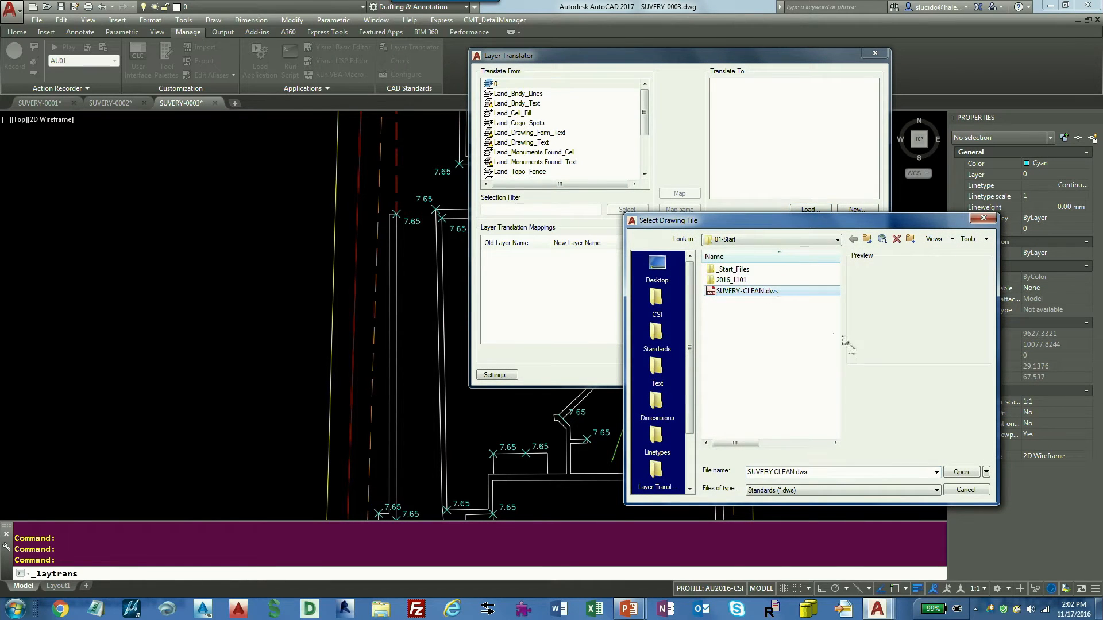
click(955, 471)
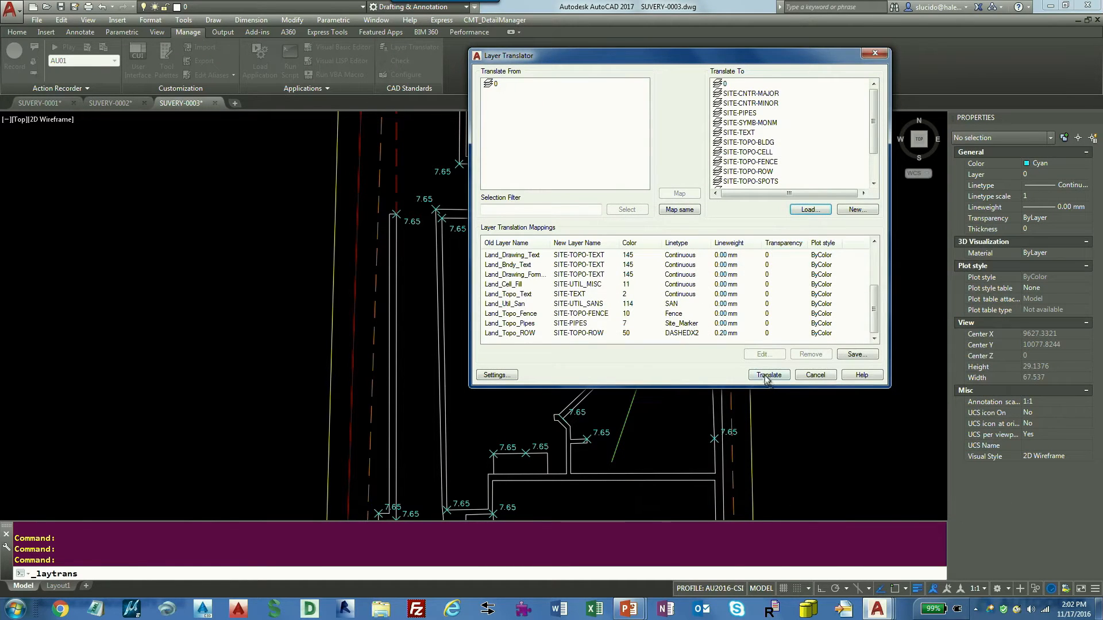
click(765, 376)
click(520, 376)
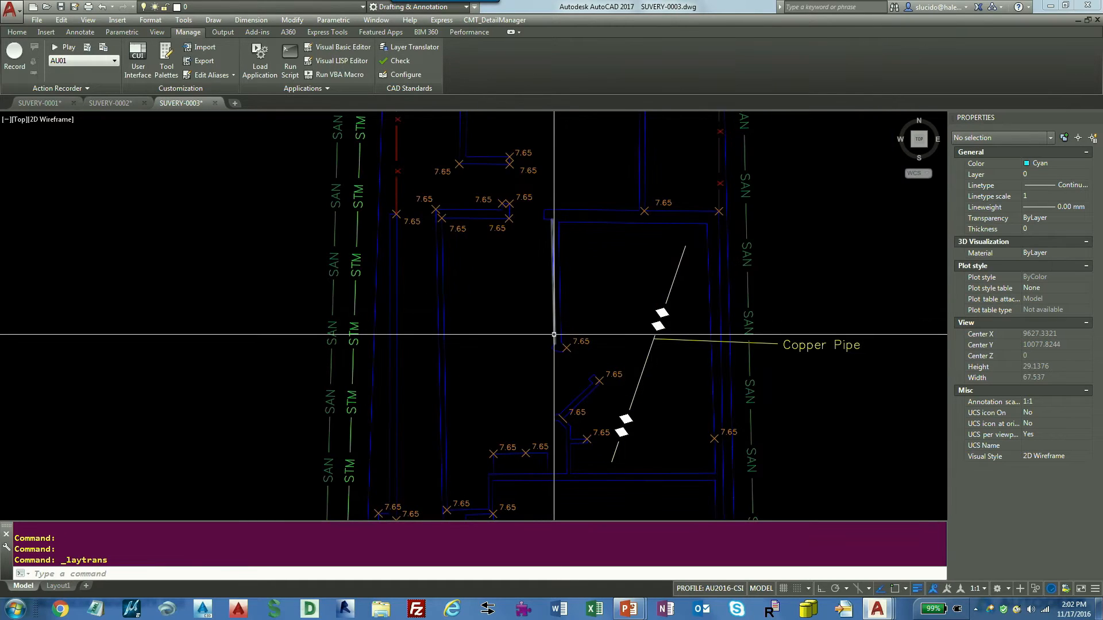
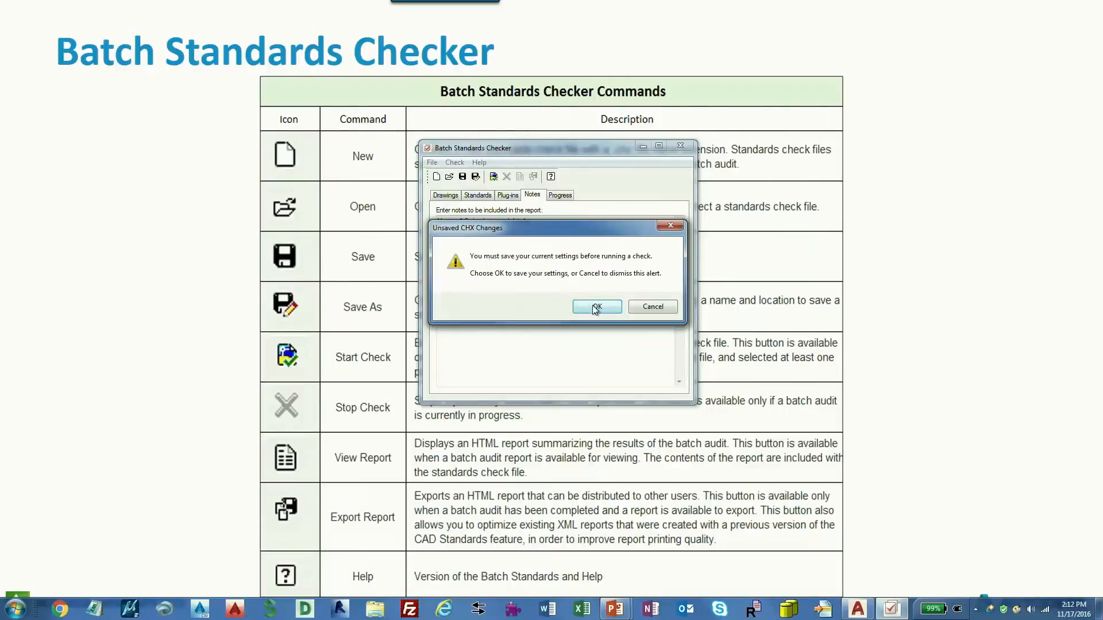
Save the check settings as My_Details_Check.chx in the 06-Batch_Standards folder, replacing the existing file, and run the batch audit.
click(660, 308)
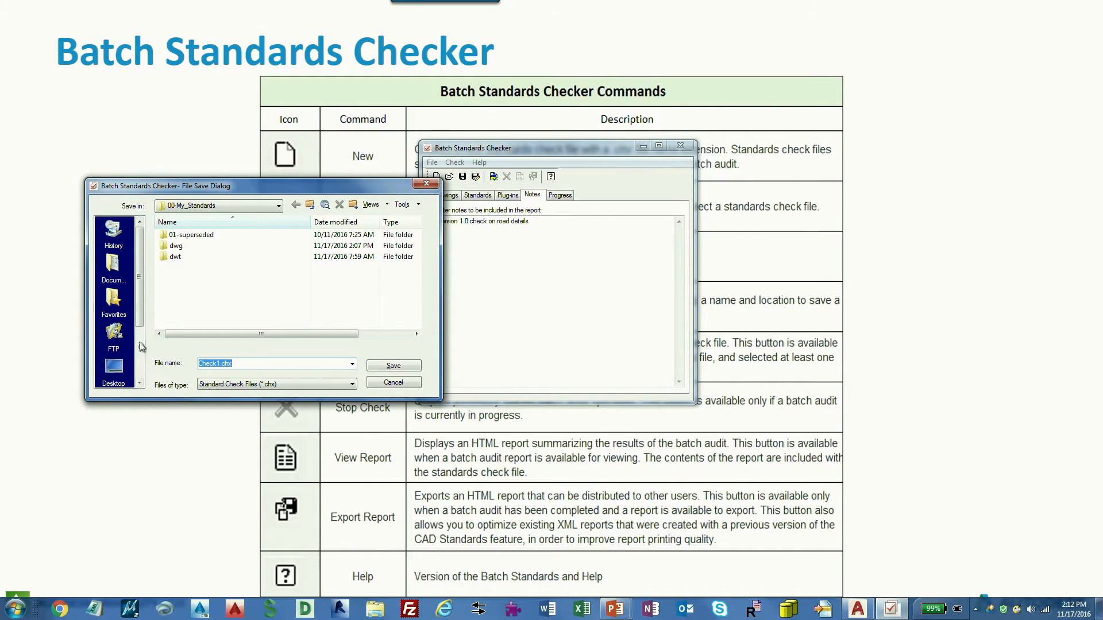
click(198, 208)
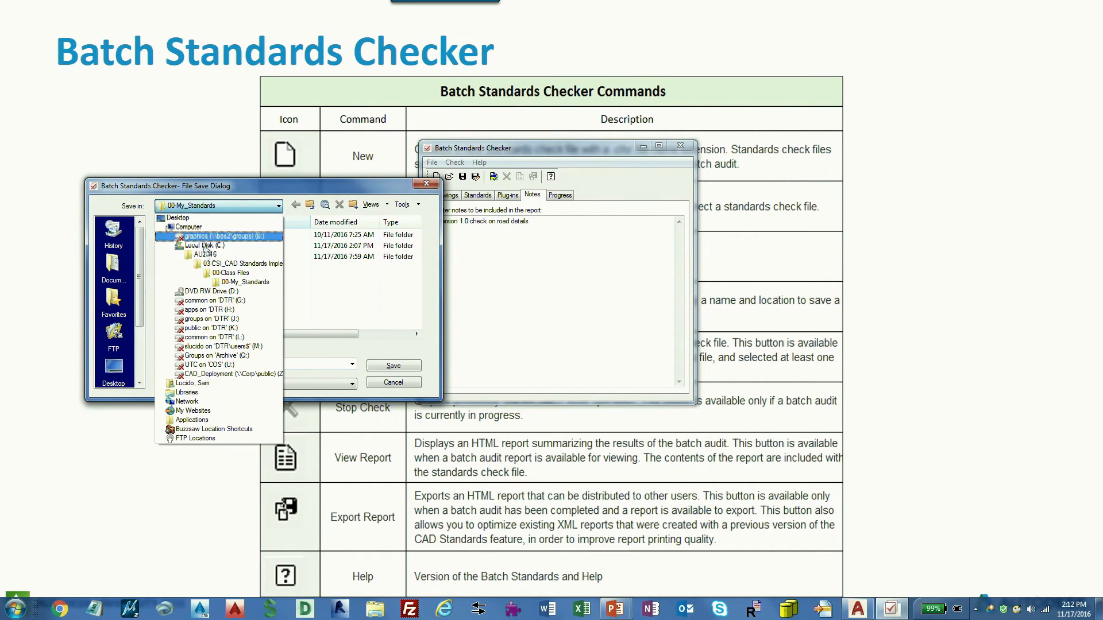
click(207, 271)
double_click(207, 299)
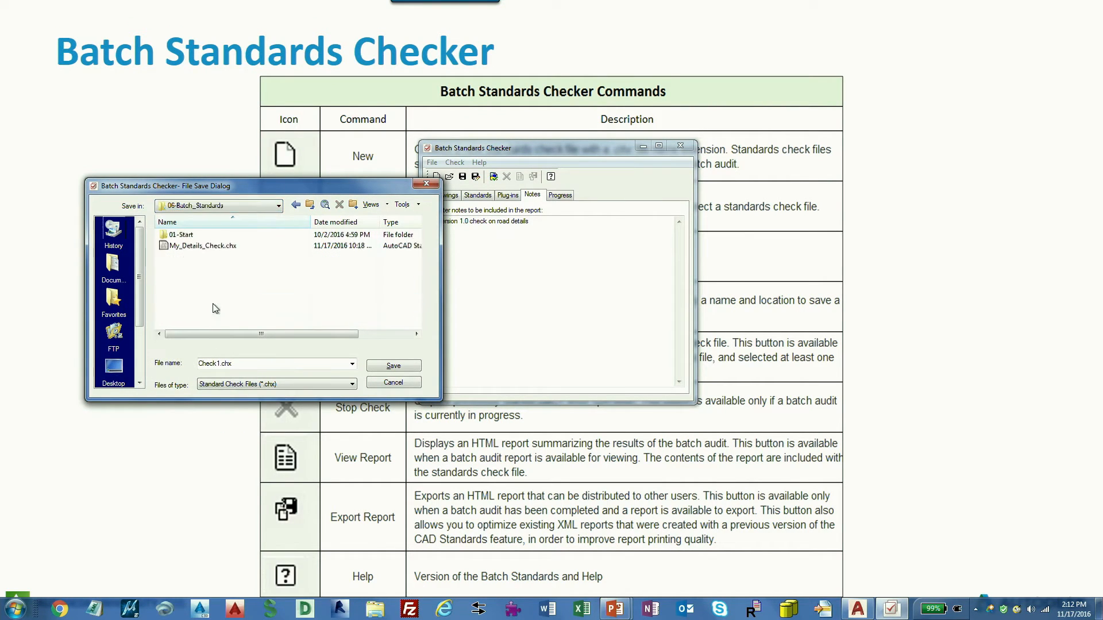
click(205, 246)
click(393, 366)
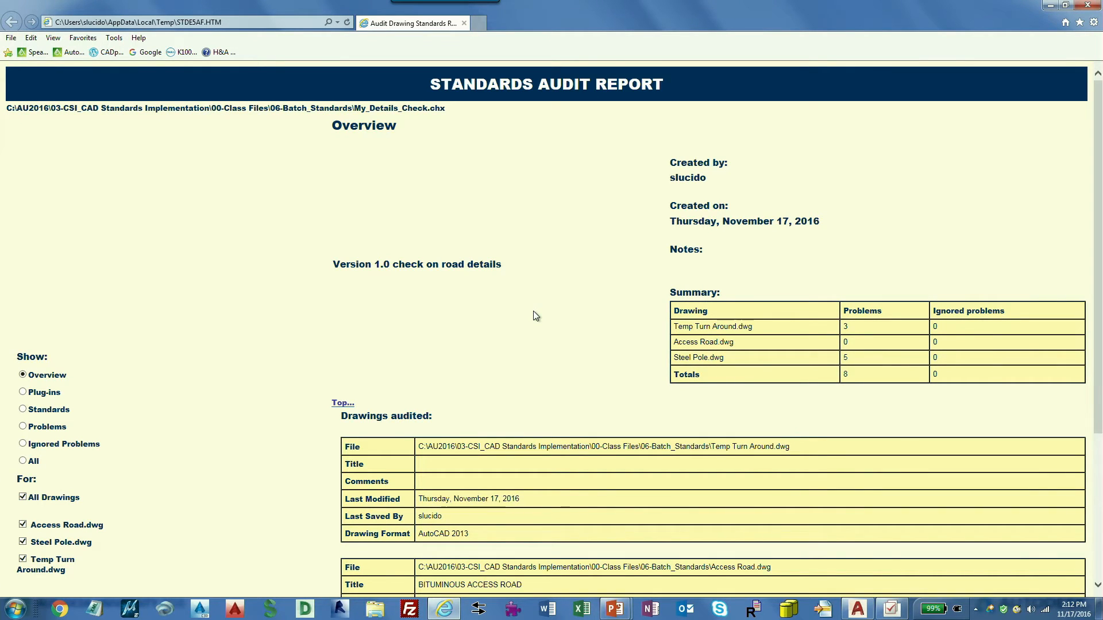
Review the audit report's overview, checking the problem summary for each drawing and the available report sections.
scroll(429, 312, down, 2)
scroll(429, 312, up, 1)
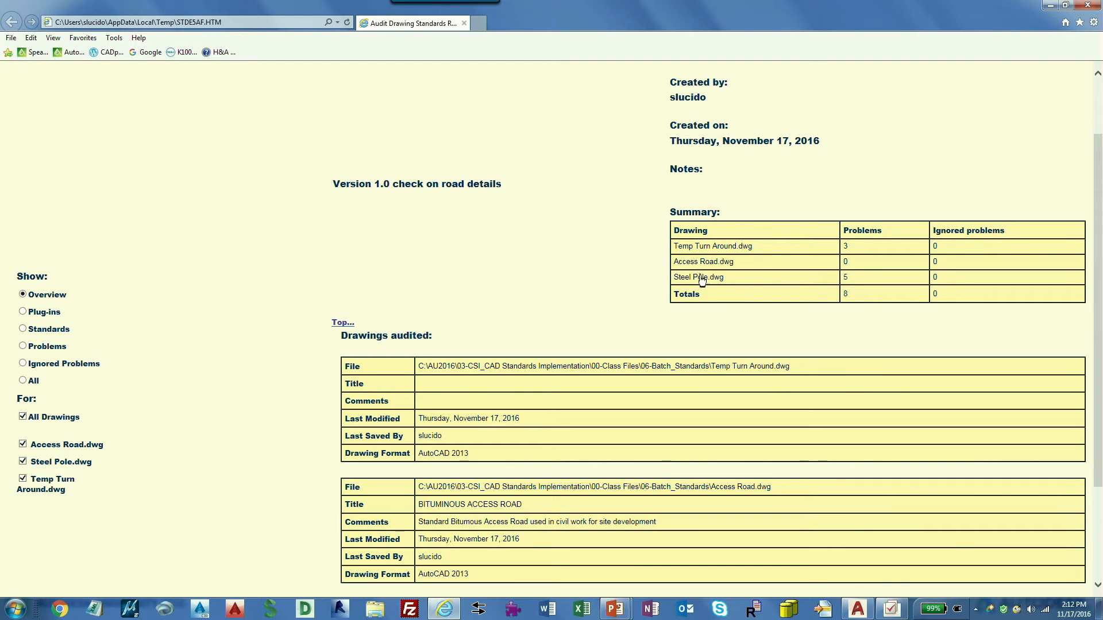
drag(646, 266, 667, 266)
mouse_move(91, 282)
mouse_down()
mouse_move(36, 257)
mouse_move(4, 345)
mouse_move(52, 422)
mouse_move(95, 290)
mouse_up()
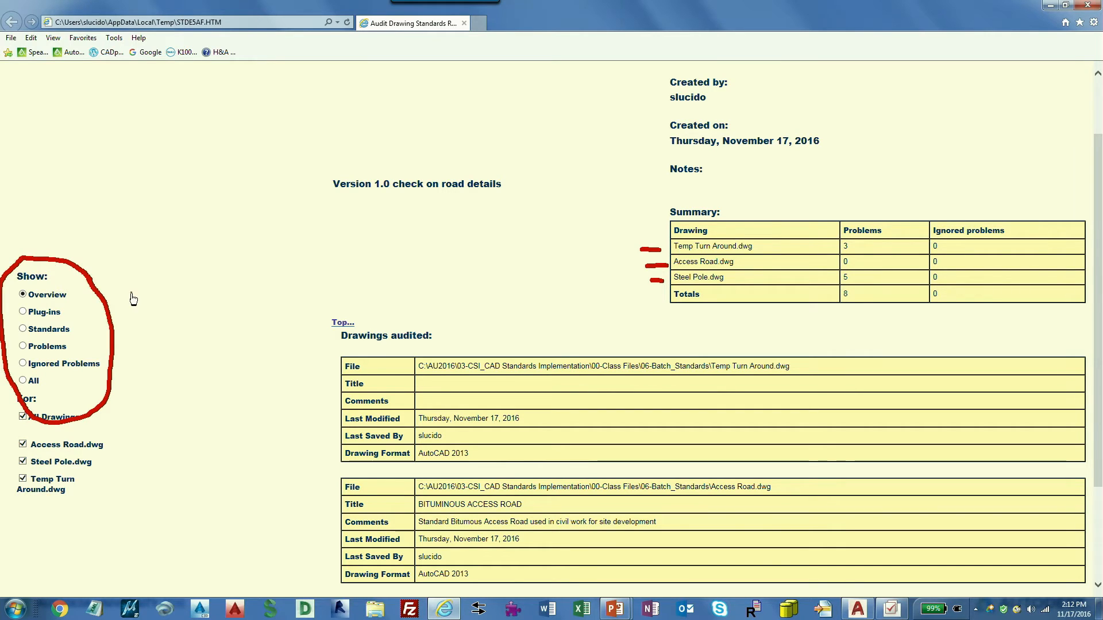
key(Escape)
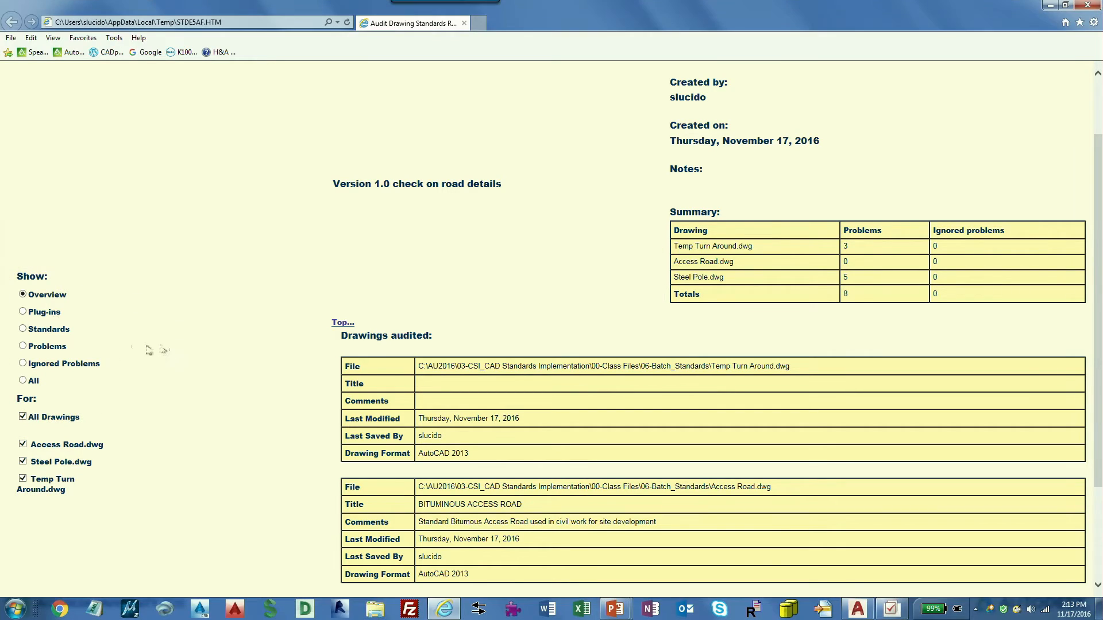
Examine the Standards section of the audit report and the Problems section for Steel Pole.dwg and Temp Turn Around.dwg.
click(23, 329)
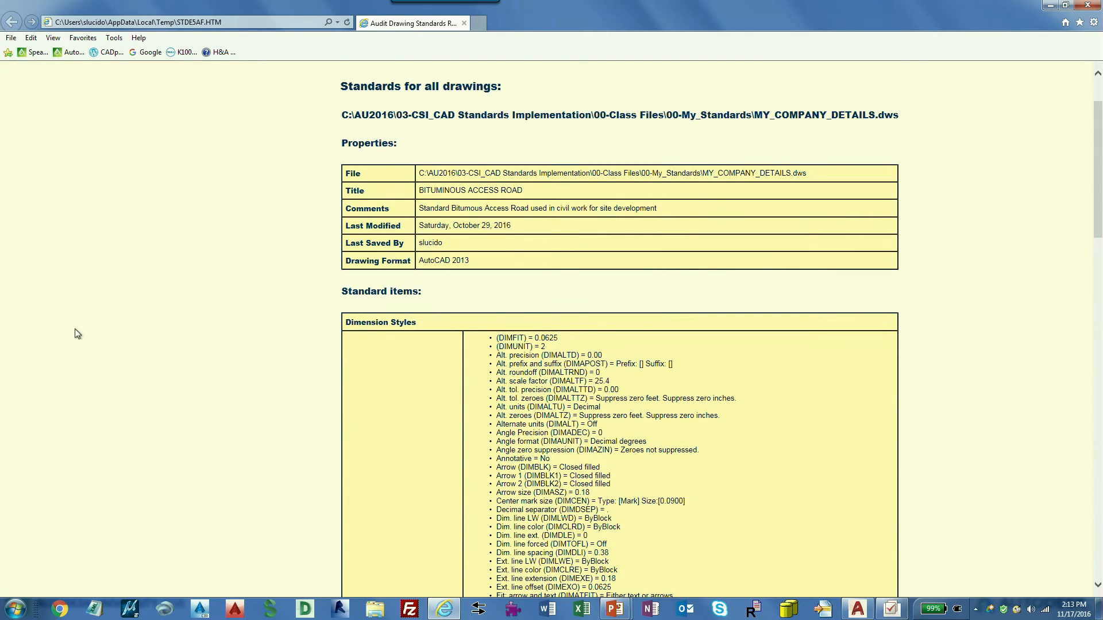
scroll(92, 339, down, 5)
scroll(92, 343, down, 4)
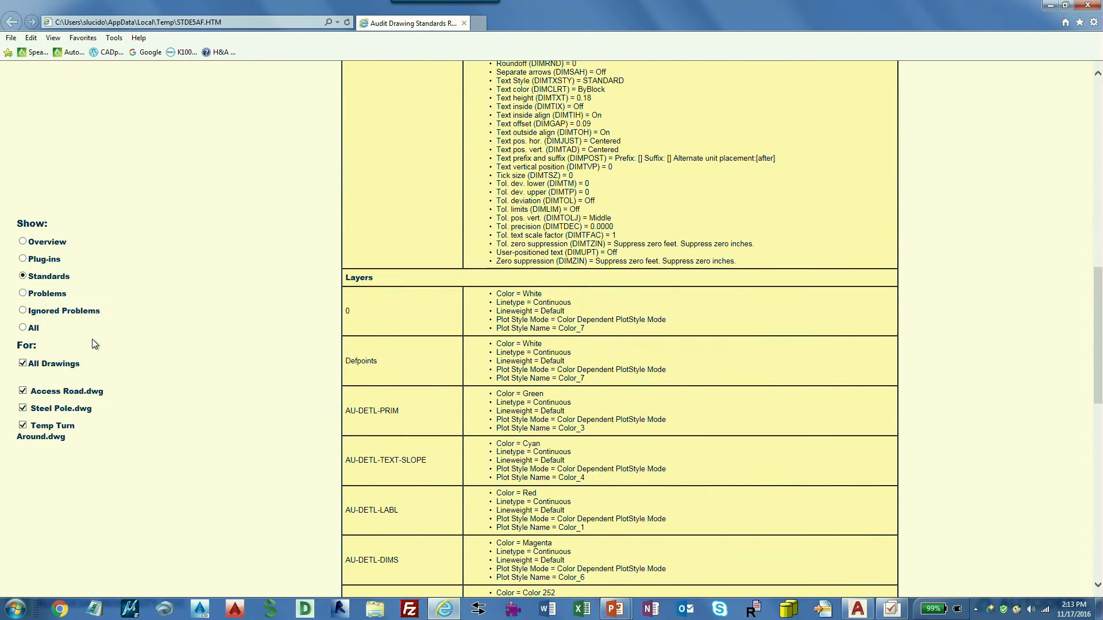
click(23, 293)
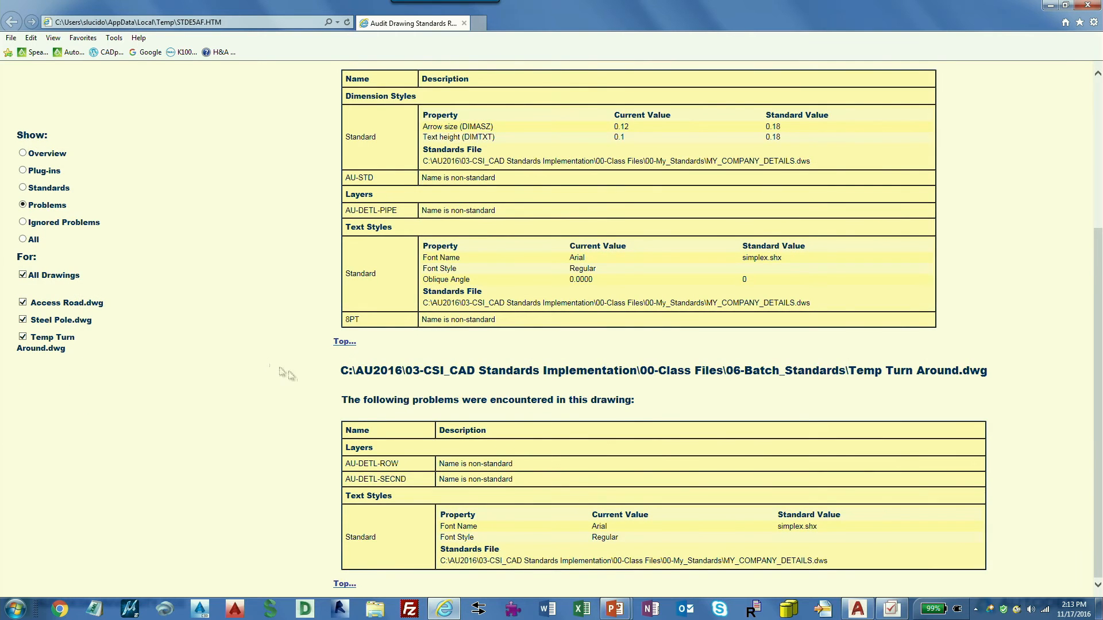
scroll(388, 416, up, 4)
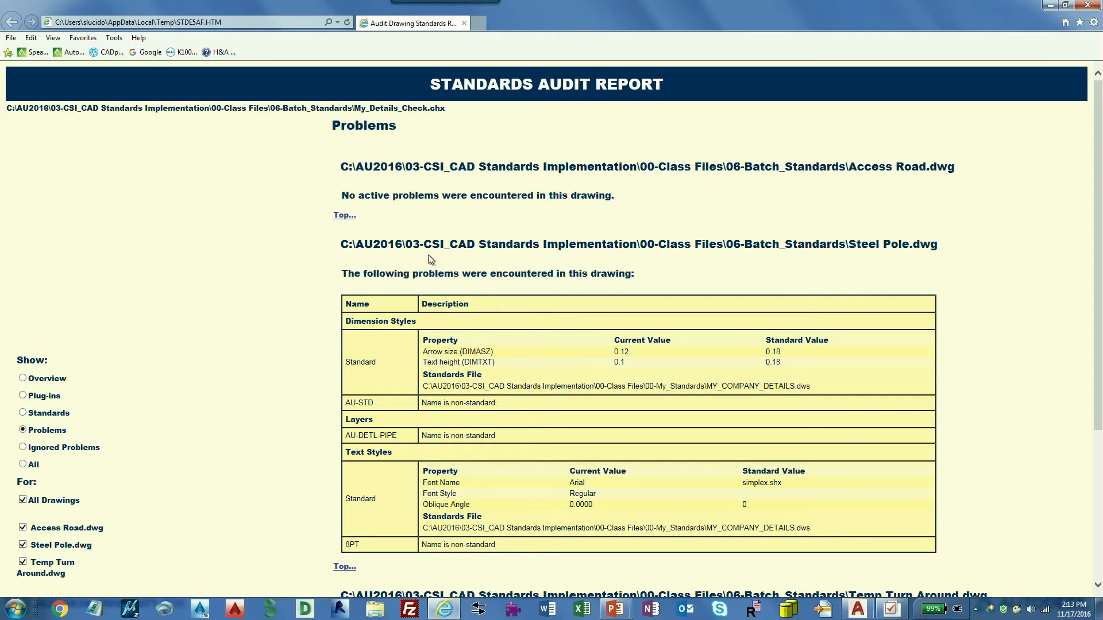
scroll(427, 259, down, 3)
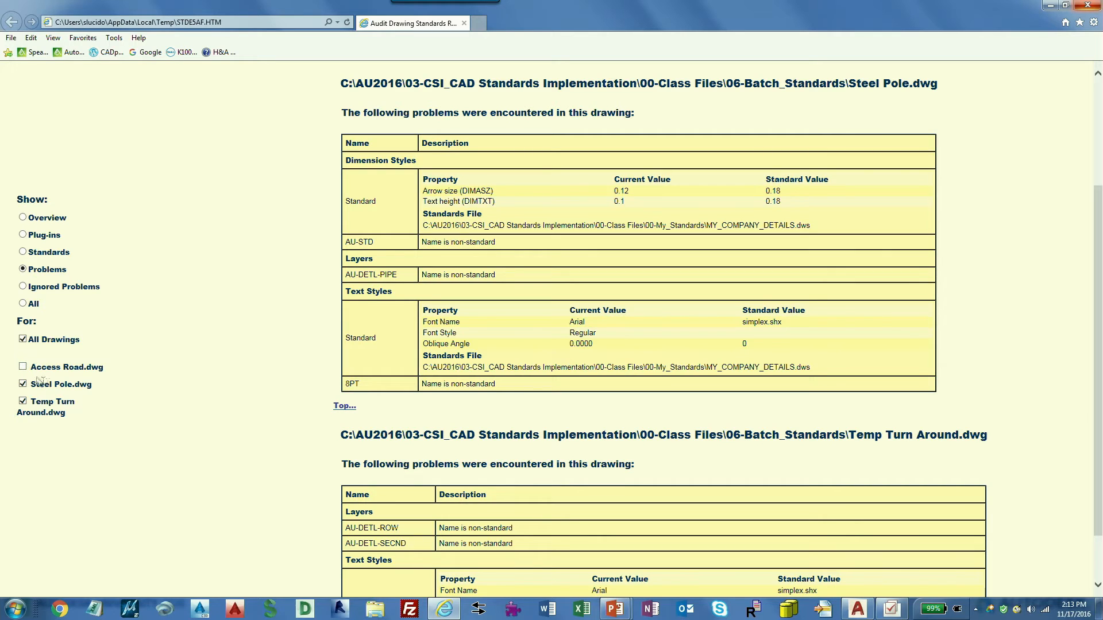
Compare the report's listed standards with the problems again, leaving out Access Road.dwg, and close the report.
click(22, 252)
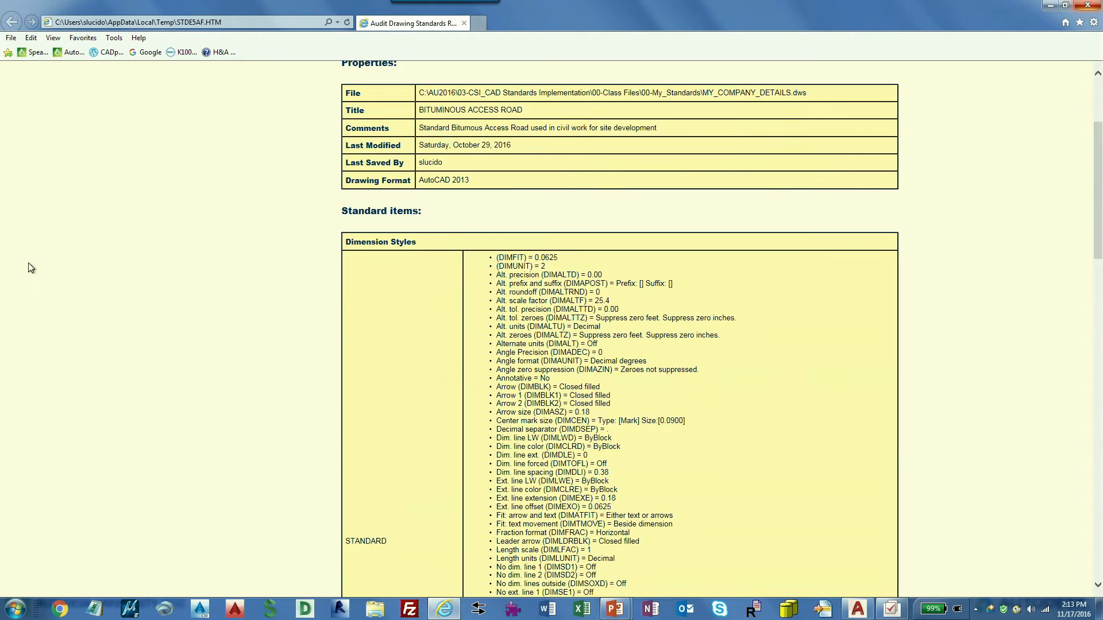
scroll(138, 258, down, 10)
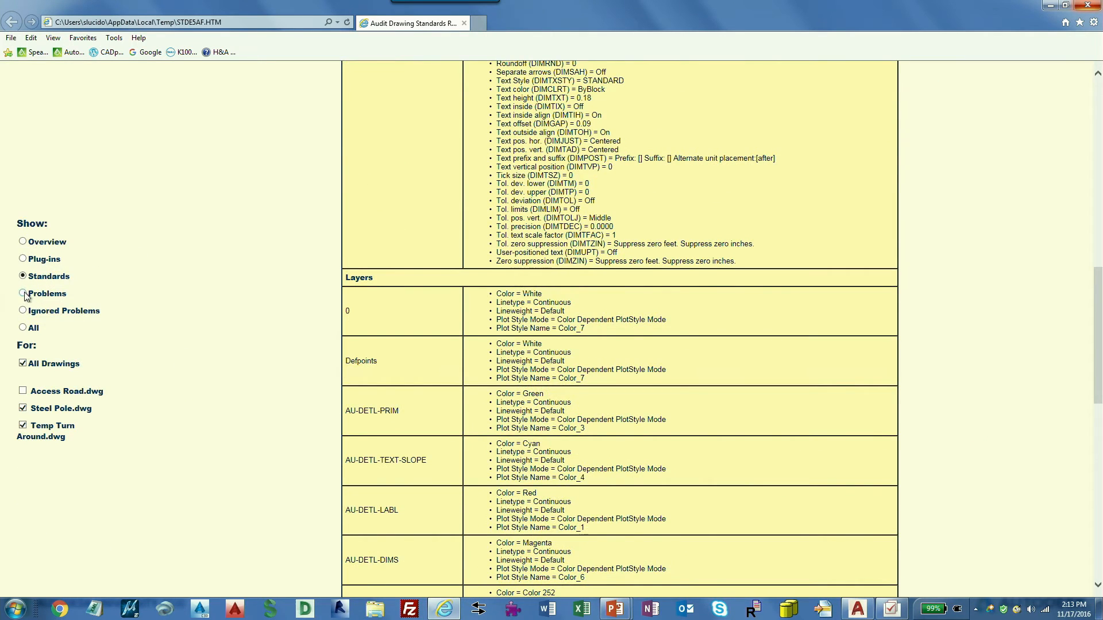
click(23, 294)
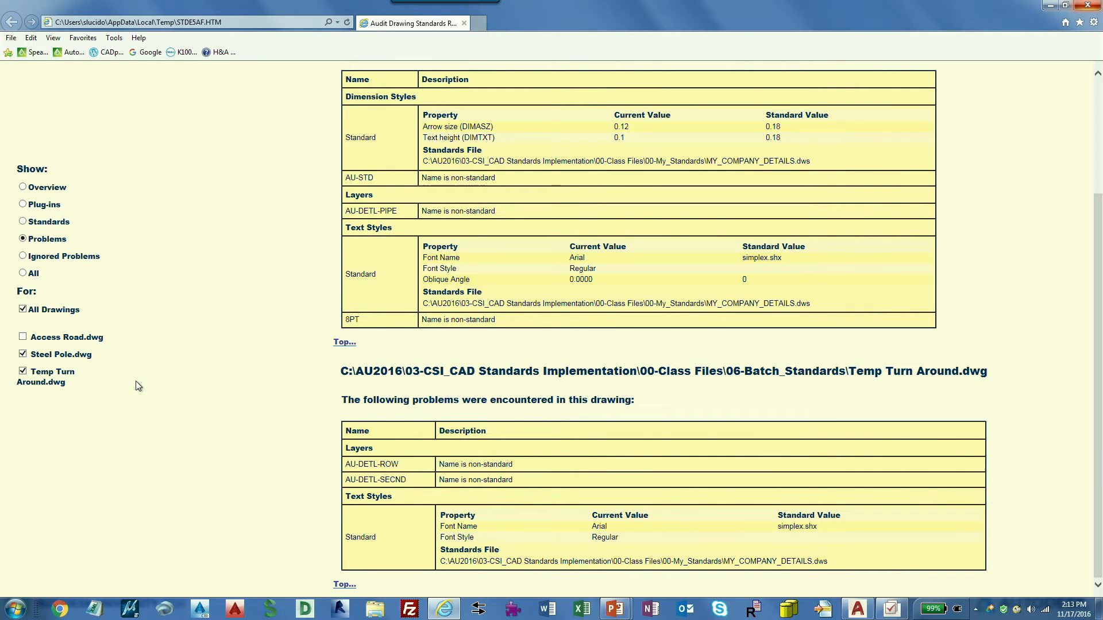
click(1084, 5)
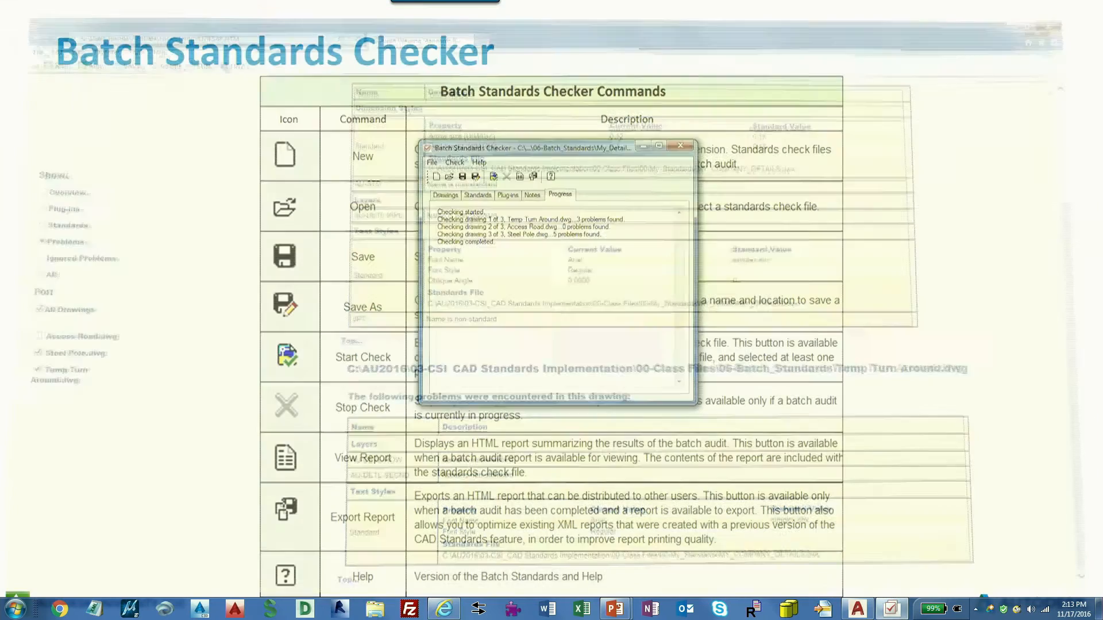
Export the audit report to the Desktop as My_Details_Check.htm.
click(534, 177)
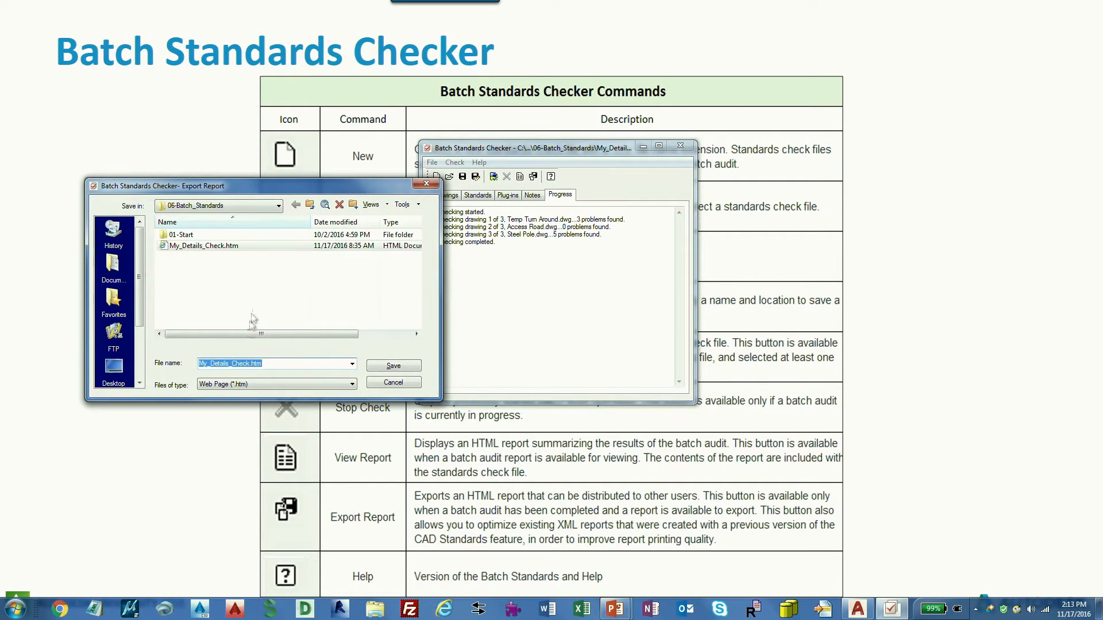
click(114, 370)
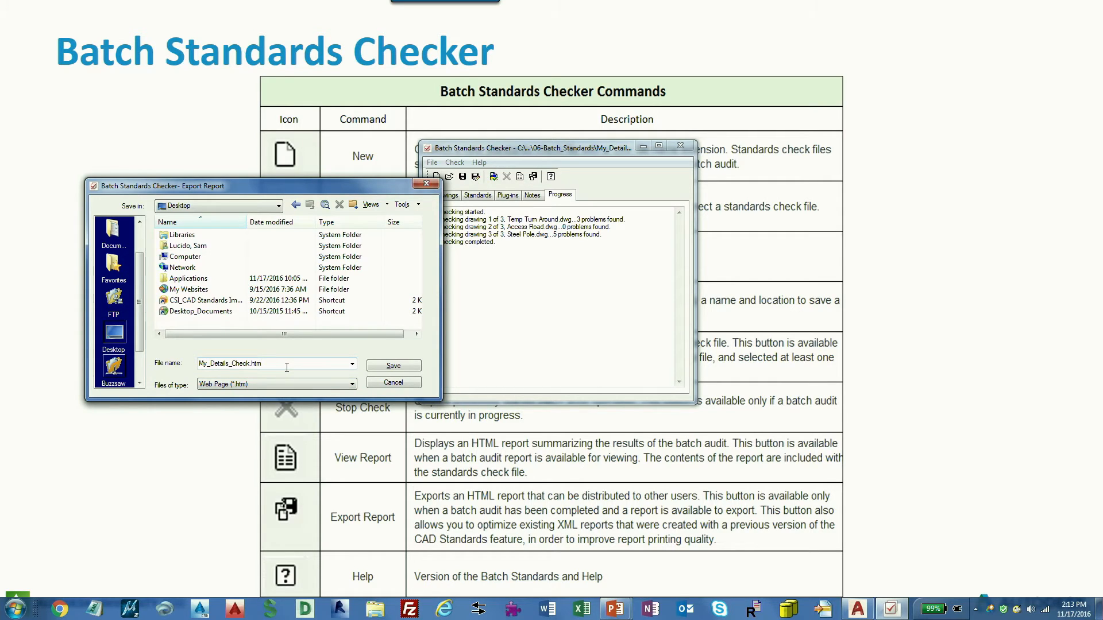
click(391, 363)
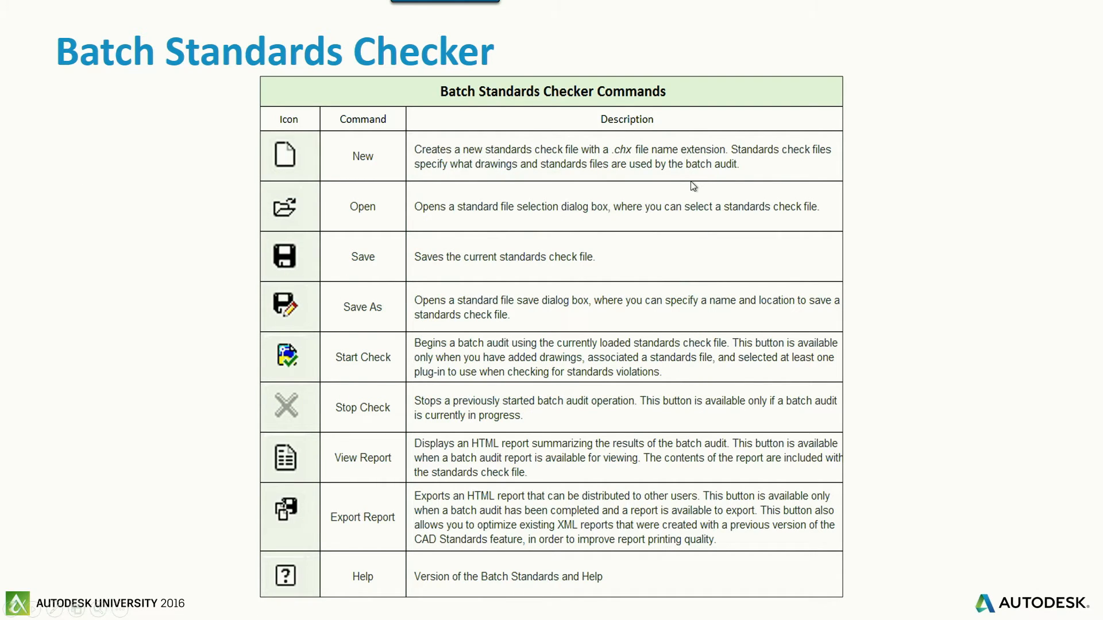
Place the exported My_Details_Check.htm file below the Reference Manager shortcut on the Windows desktop and open it.
key(alt+Tab)
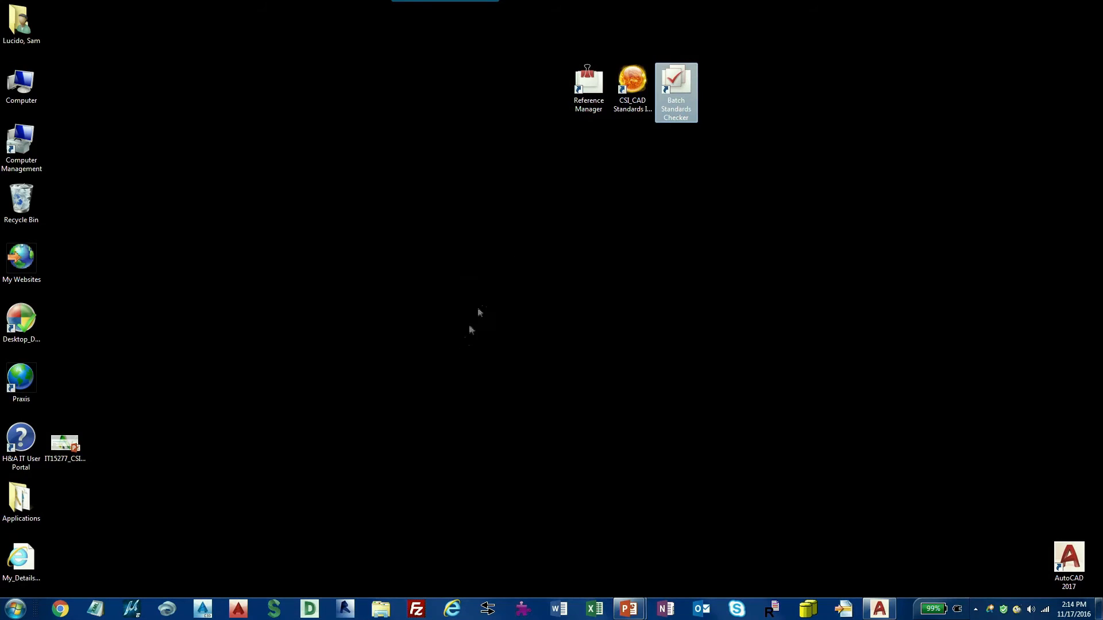
drag(30, 562, 598, 230)
double_click(591, 211)
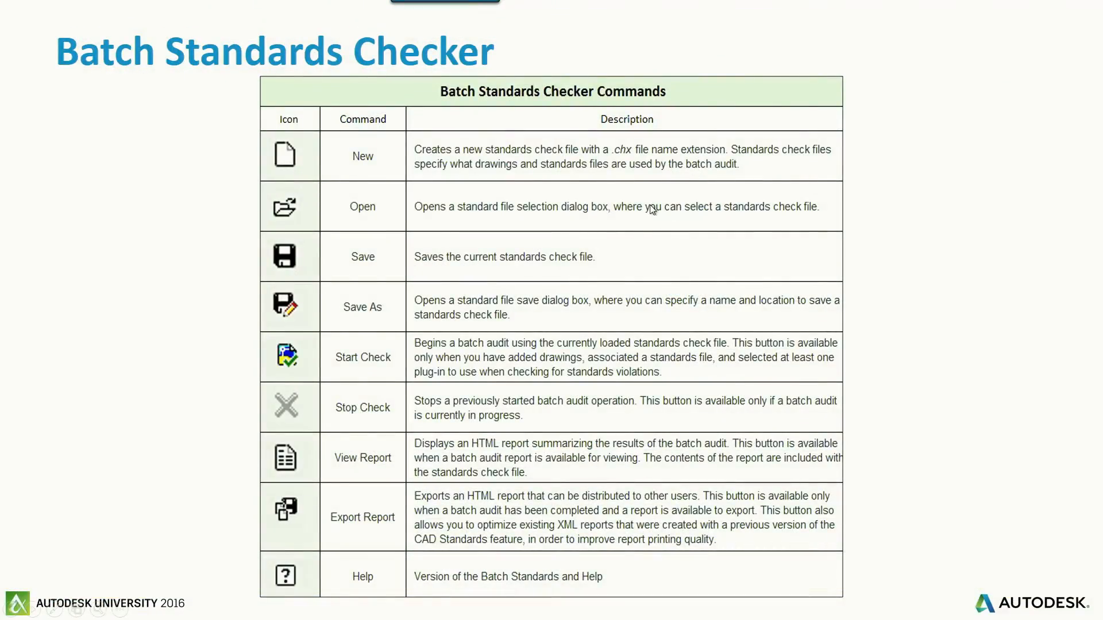
Restart the Batch Standards Checker from the desktop and open My_Details_Check.chx from the class files' 06-Batch_Standards folder.
key(alt+Tab)
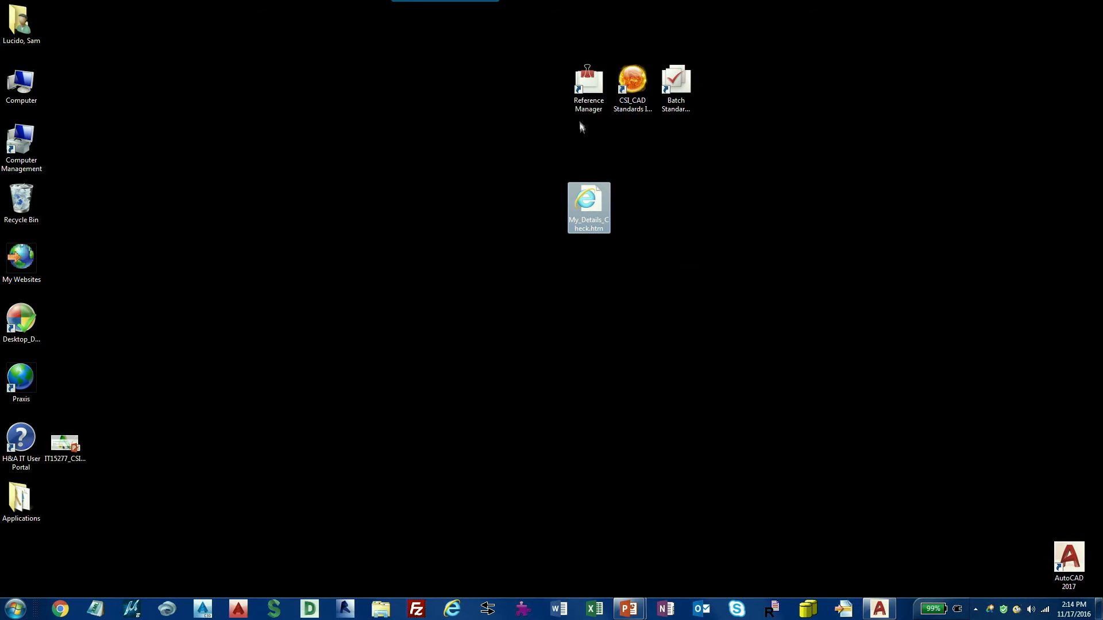
double_click(676, 83)
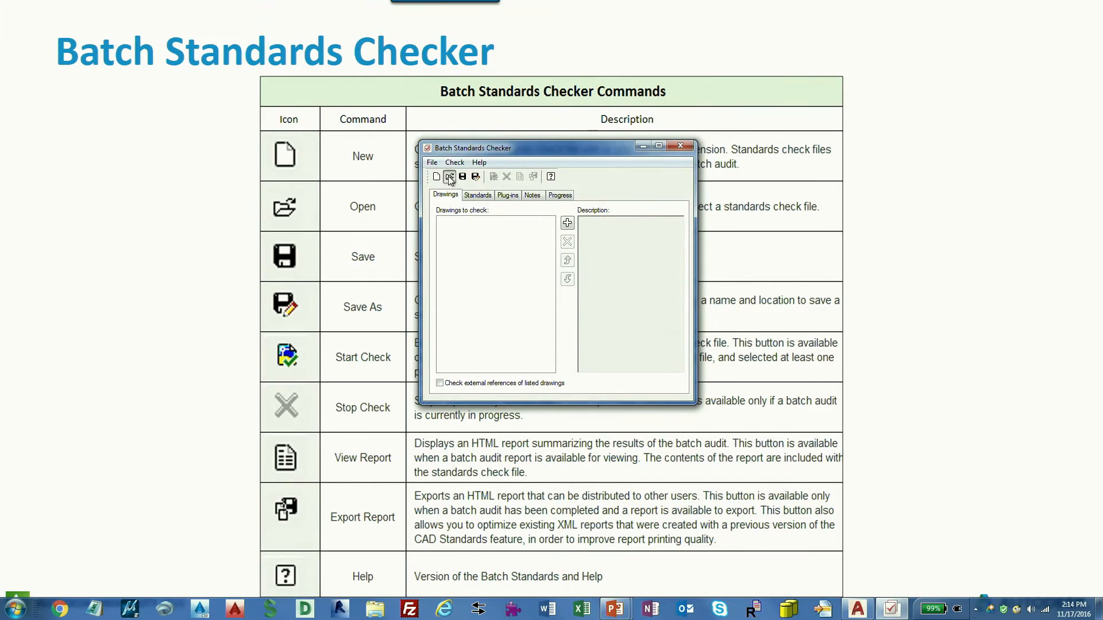
click(450, 177)
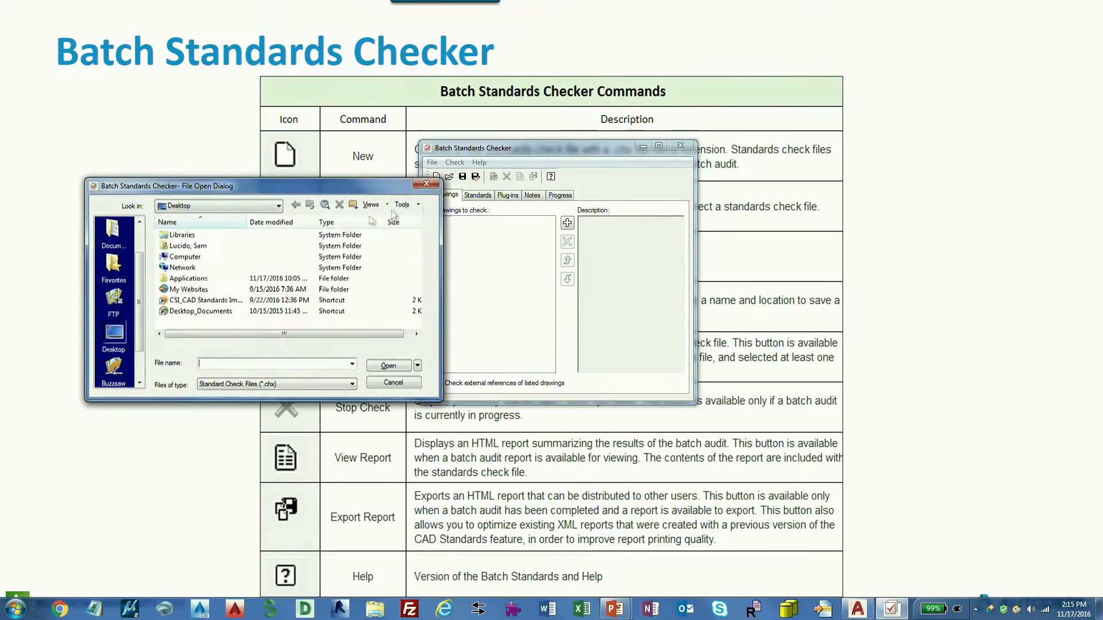
click(193, 207)
click(193, 246)
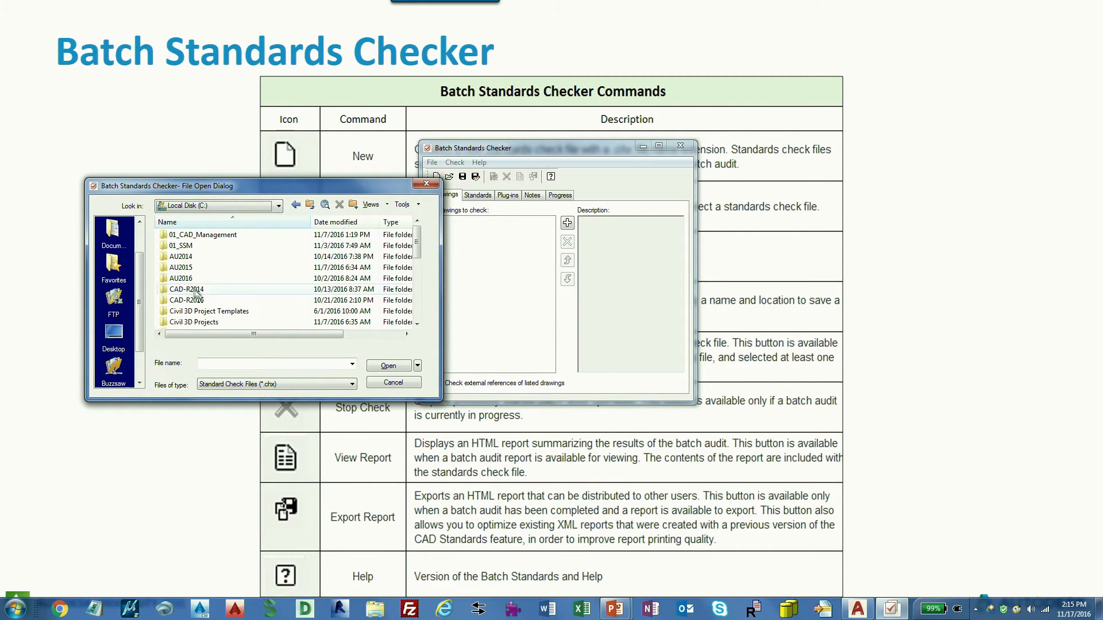
double_click(194, 278)
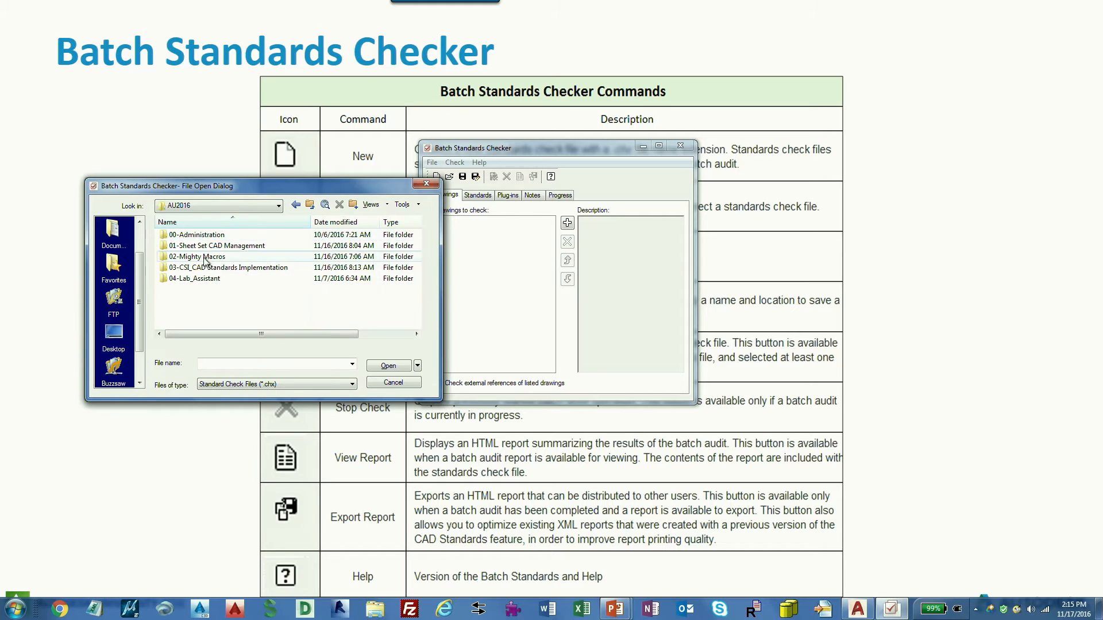
double_click(205, 267)
double_click(200, 235)
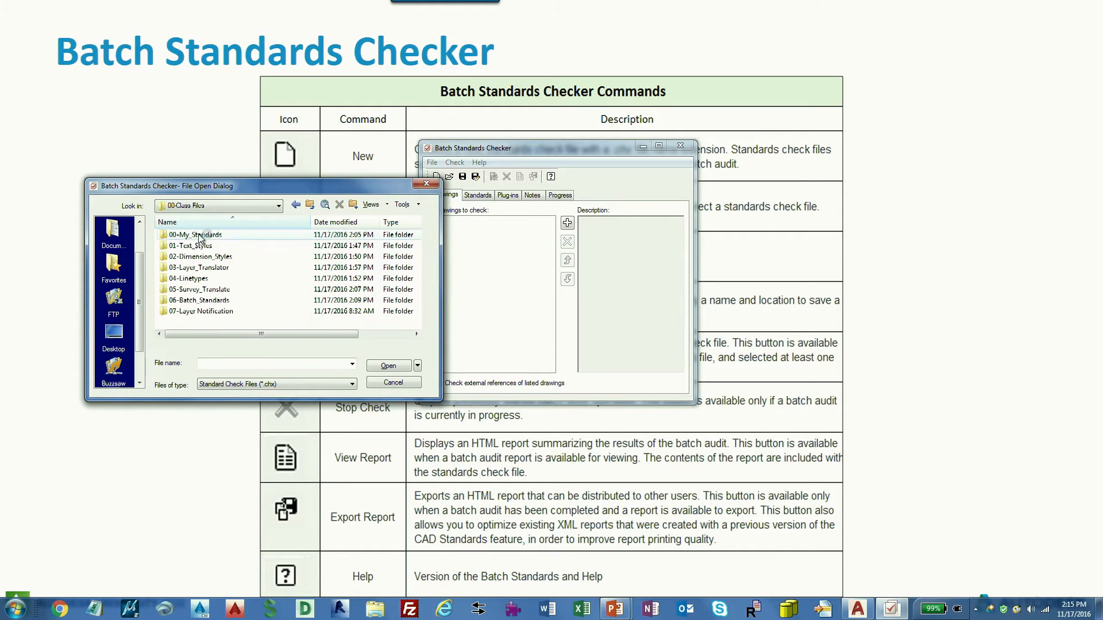
double_click(210, 301)
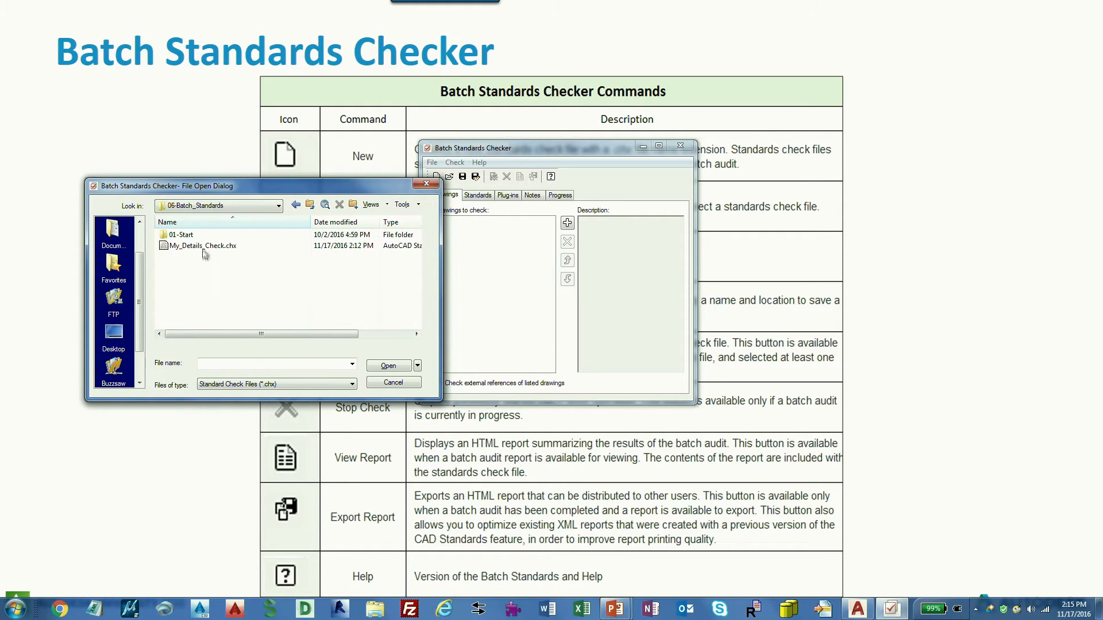
click(204, 246)
click(381, 367)
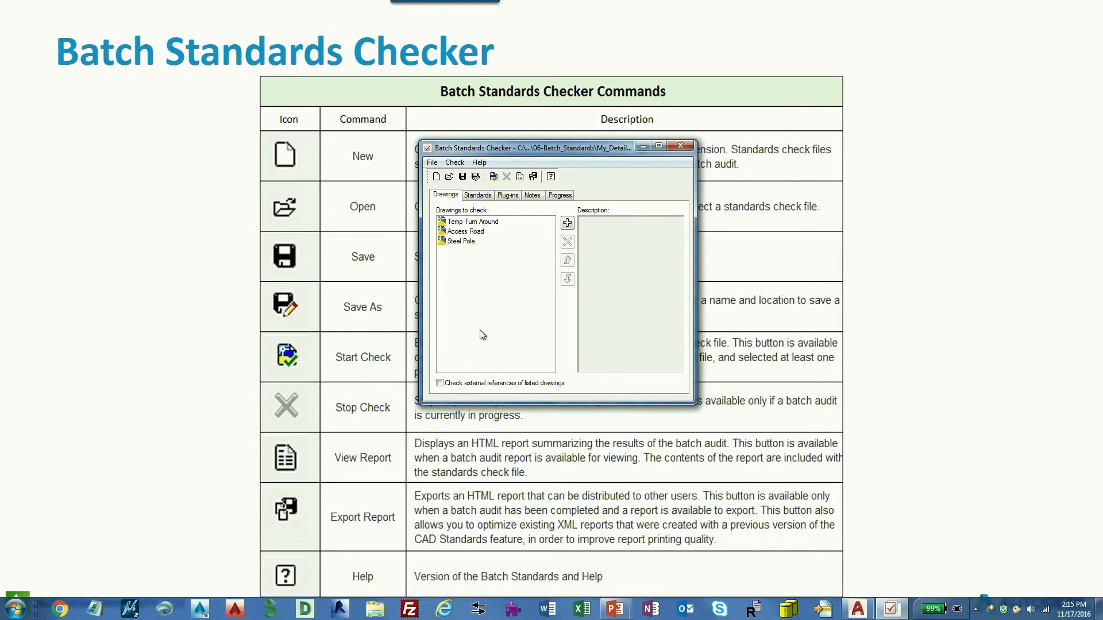